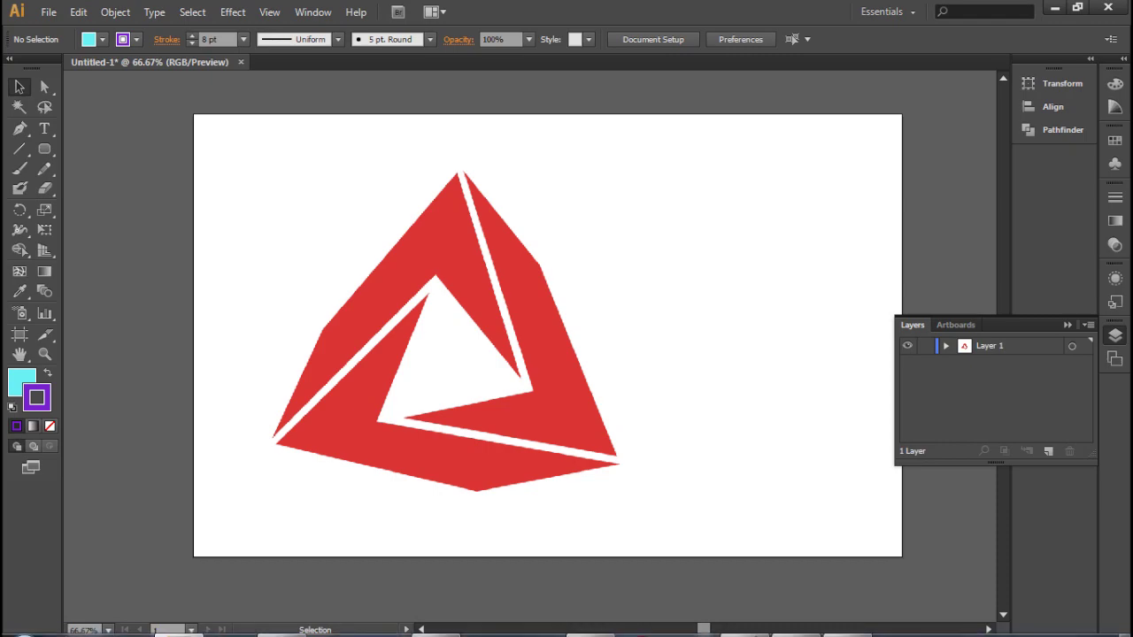
- Look through the example gaming logos in Windows Photo Viewer, then return to the Illustrator document
left_click(860, 628)
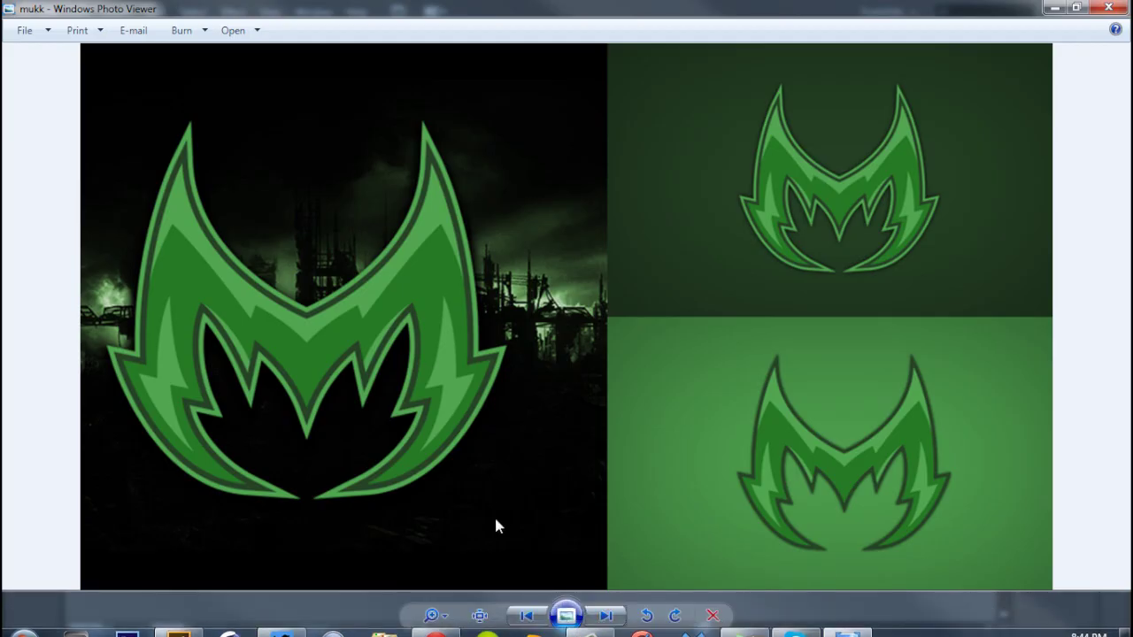
left_click(526, 615)
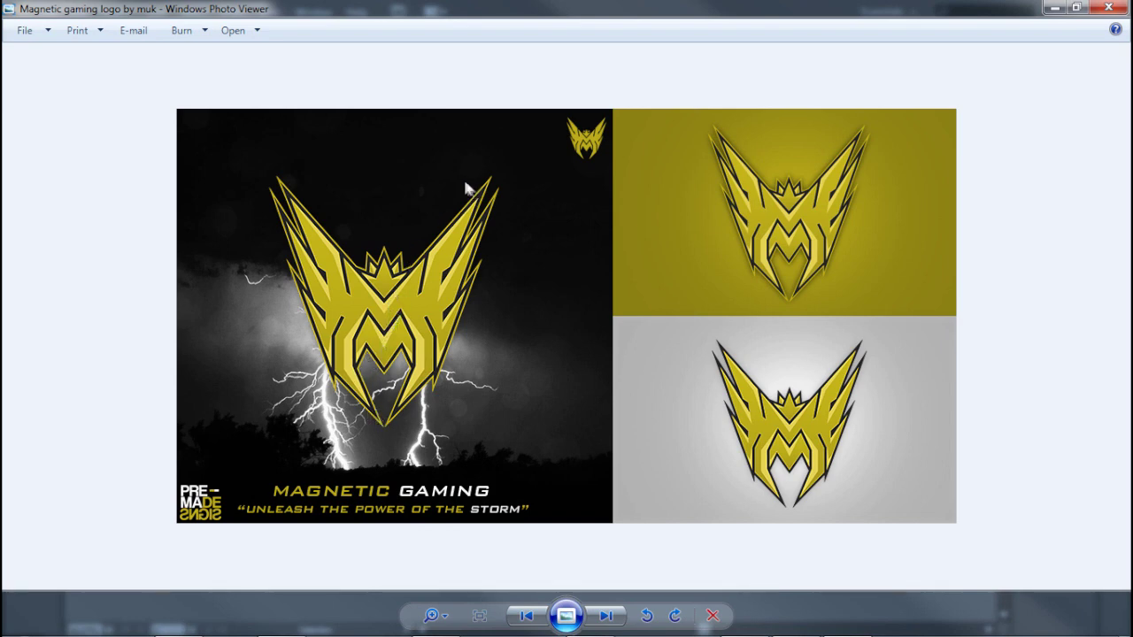
left_click(605, 615)
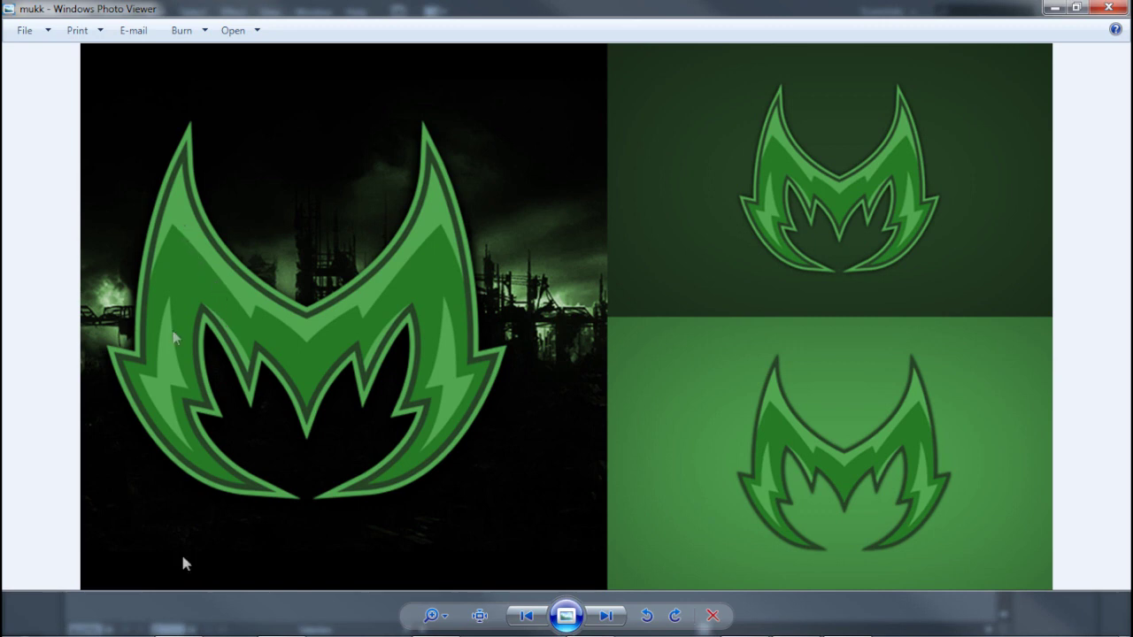
left_click(179, 627)
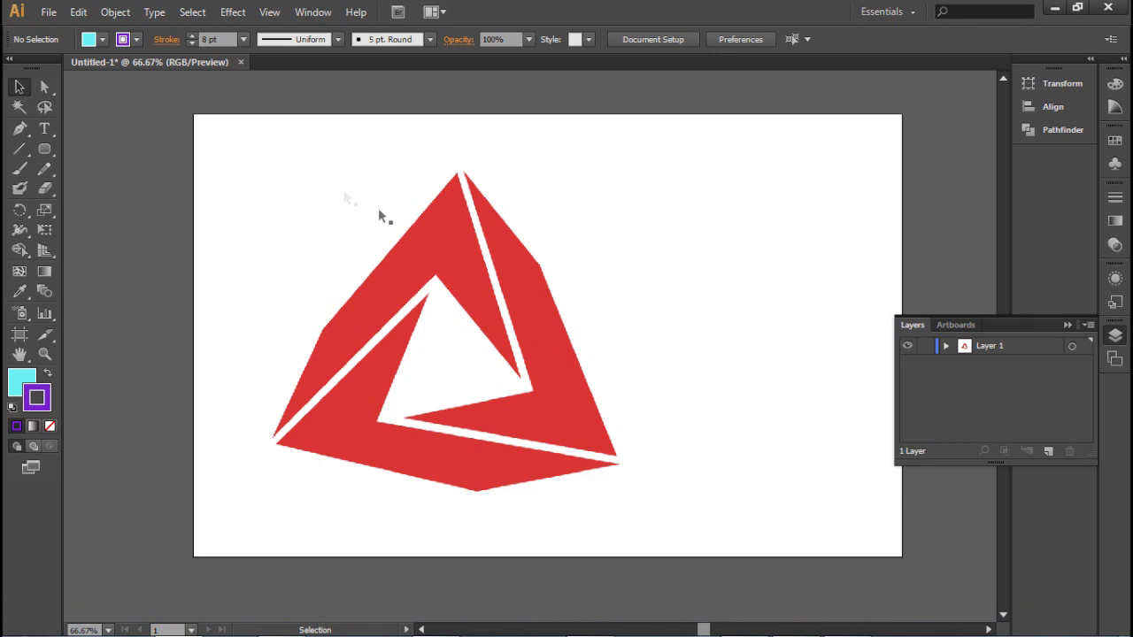
- Review the size, colour mode and raster effect settings for a new document, then dismiss them without creating one
left_click(407, 251)
left_click(850, 248)
left_click(49, 12)
left_click(69, 31)
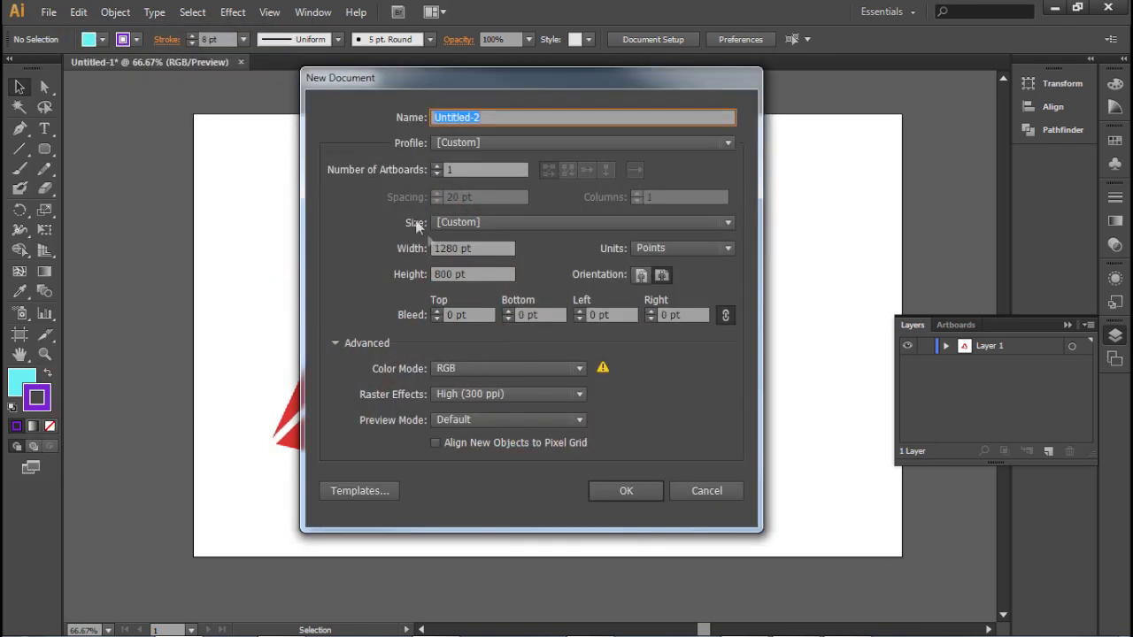
key("Tab")
key("Tab")
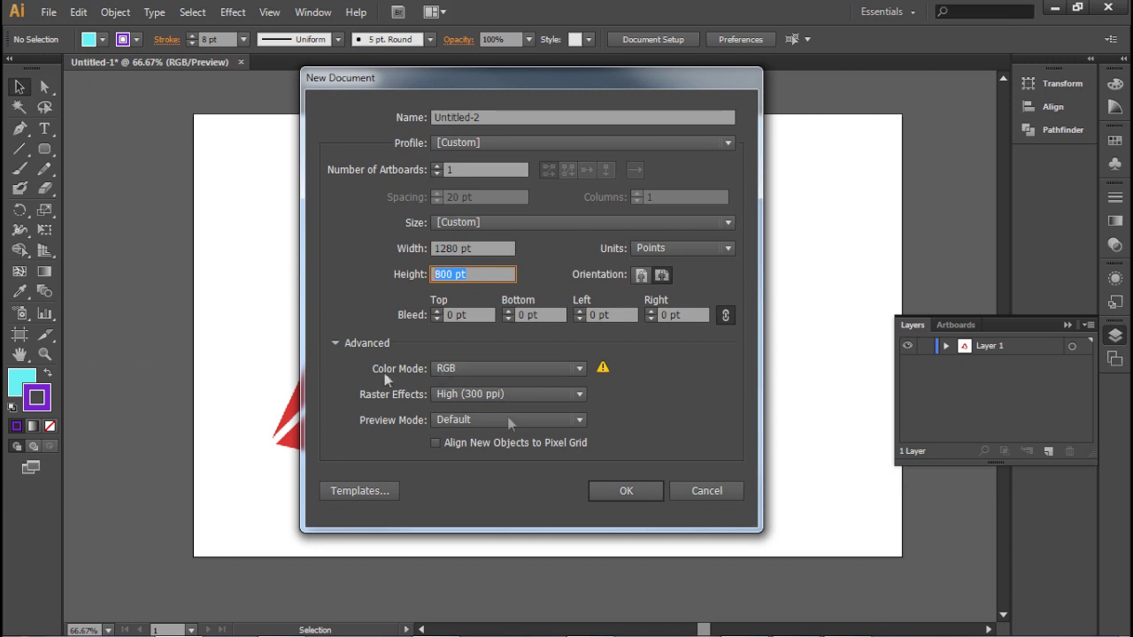
left_click(710, 491)
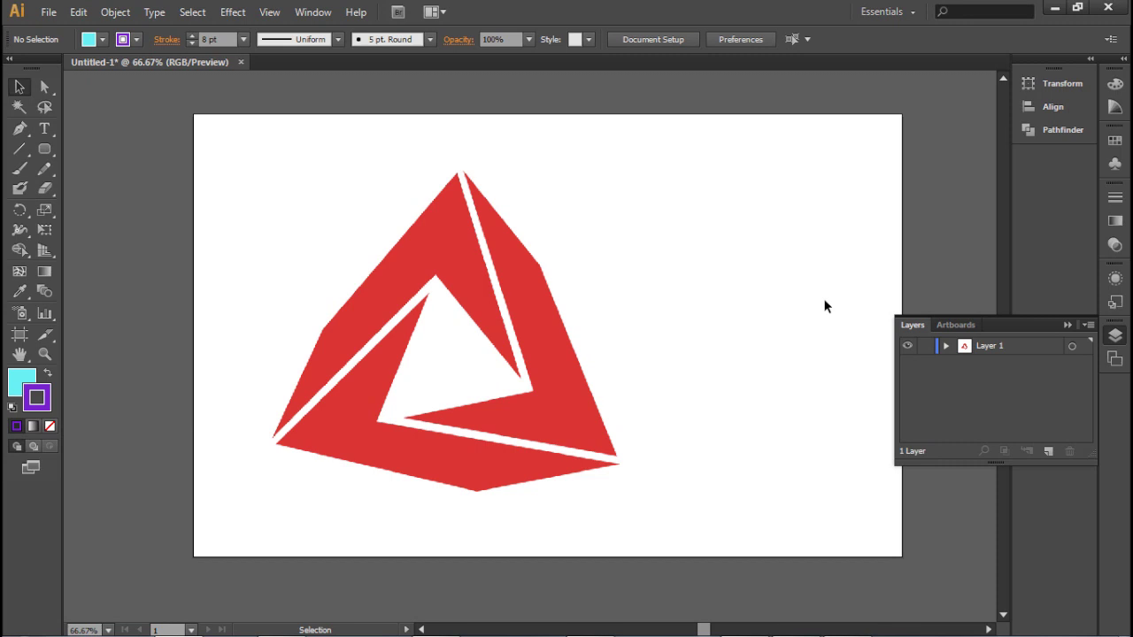
left_click(1072, 346)
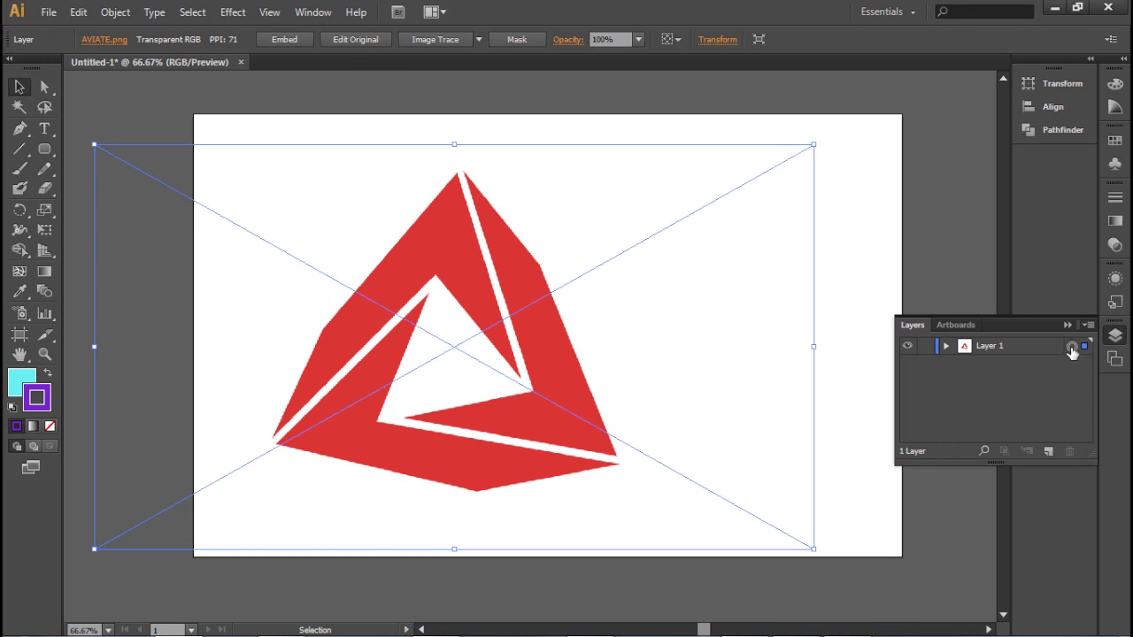
left_click(241, 13)
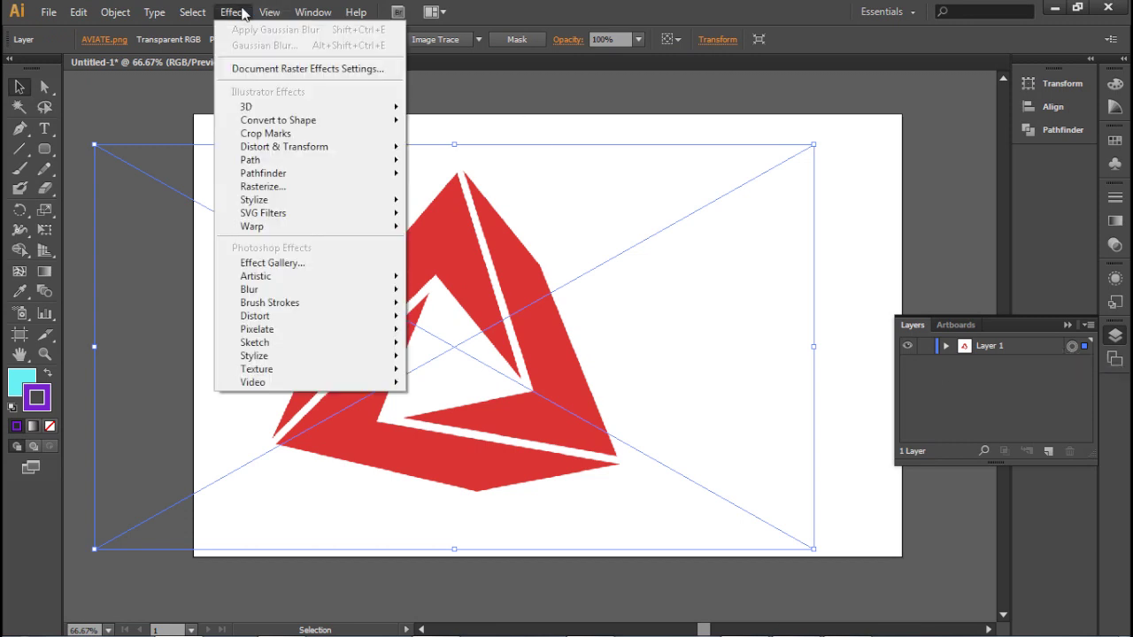
left_click(546, 135)
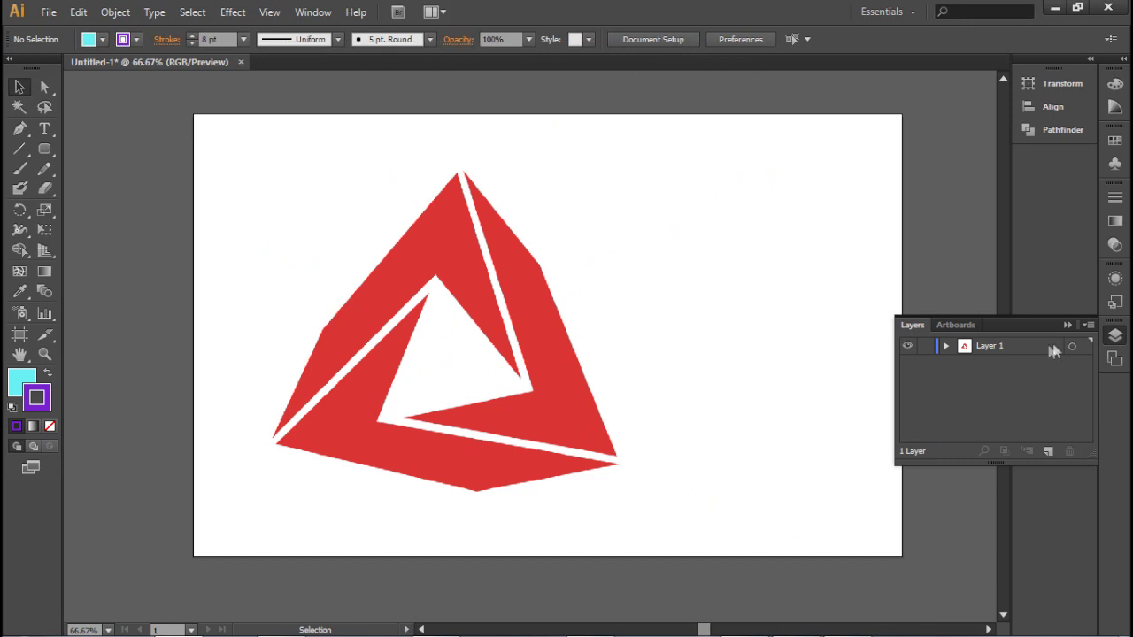
left_click(1014, 349)
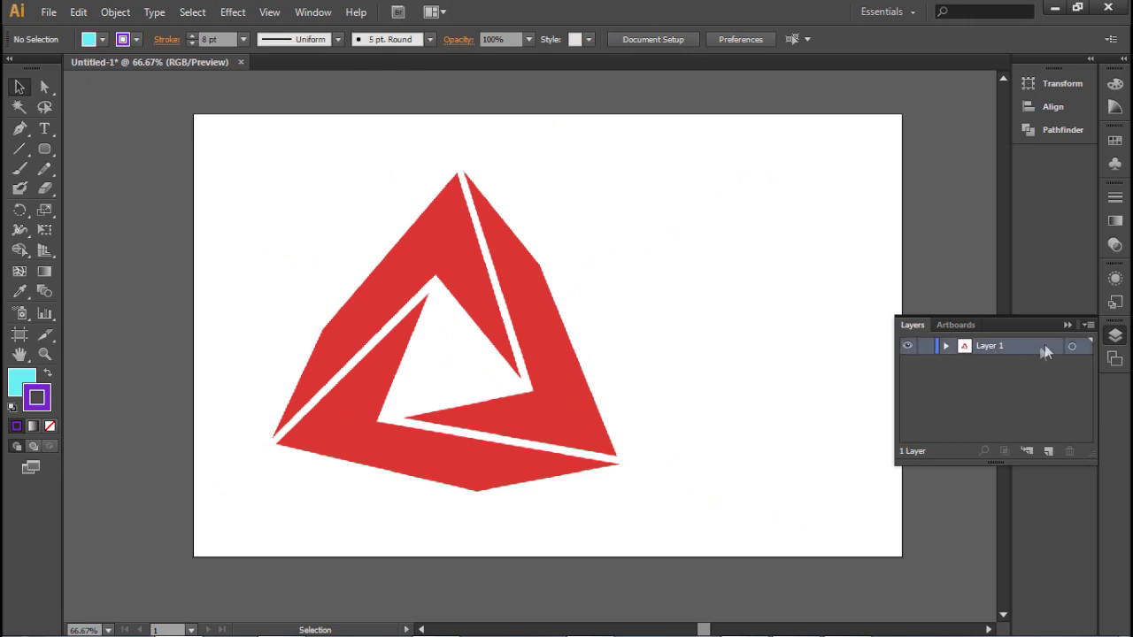
left_click(1070, 346)
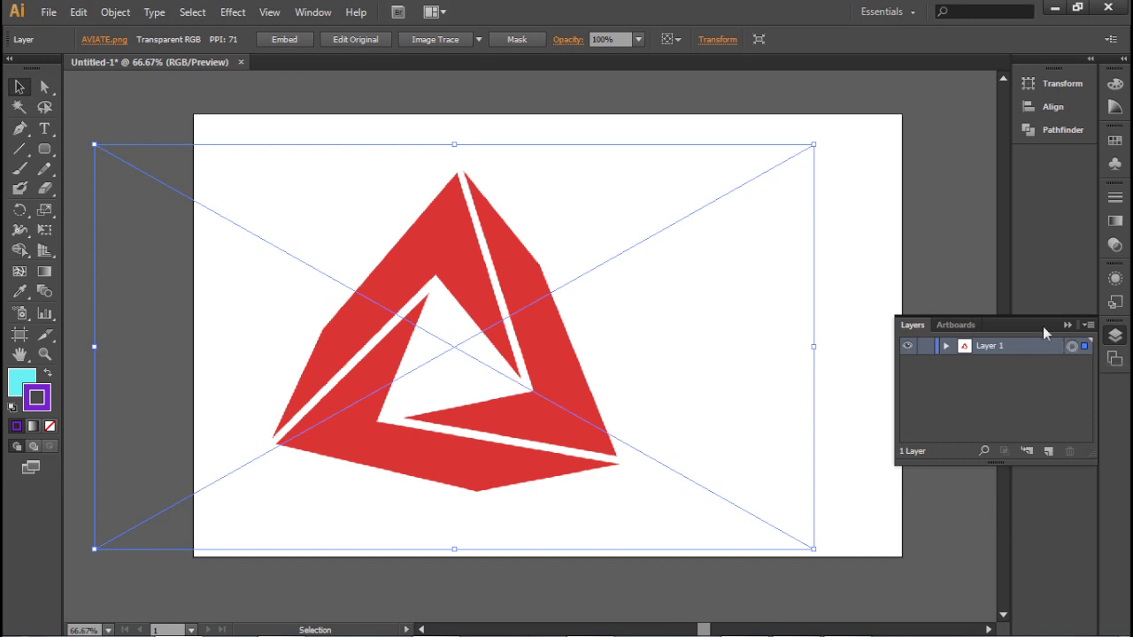
left_click(232, 11)
left_click(531, 147)
left_click(230, 122)
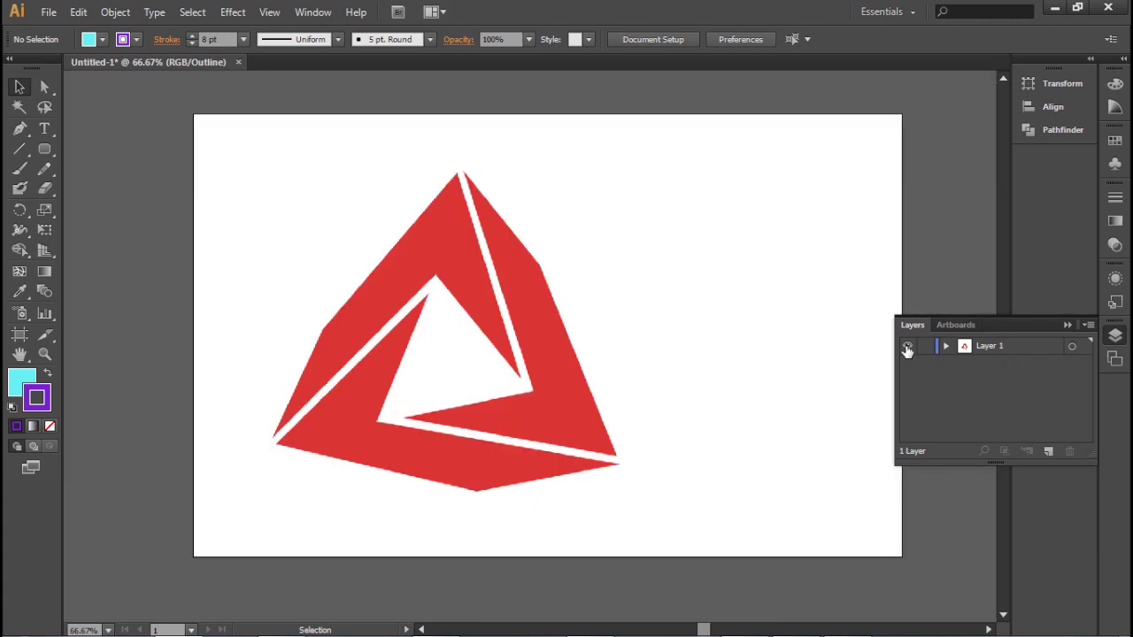
- Toggle Layer 1 between outline and preview display
left_click(906, 349, "ctrl")
left_click(906, 349, "ctrl")
left_click(965, 351)
- Try moving the placed logo image and scaling it down proportionally to about half its size
left_click(331, 237)
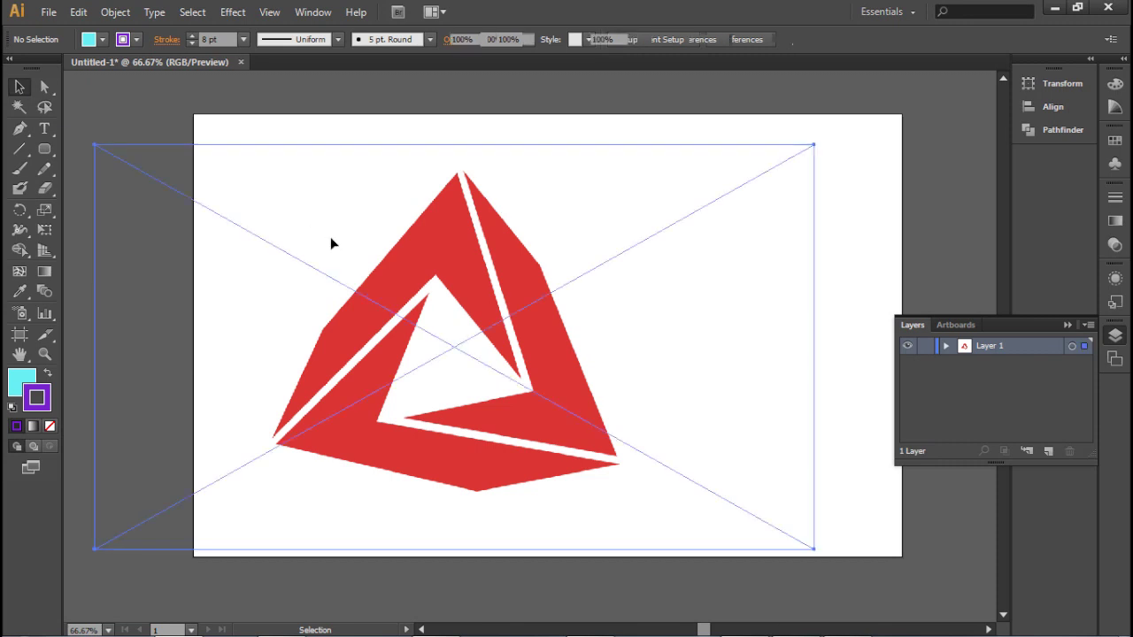
left_click_drag(435, 263, 577, 340)
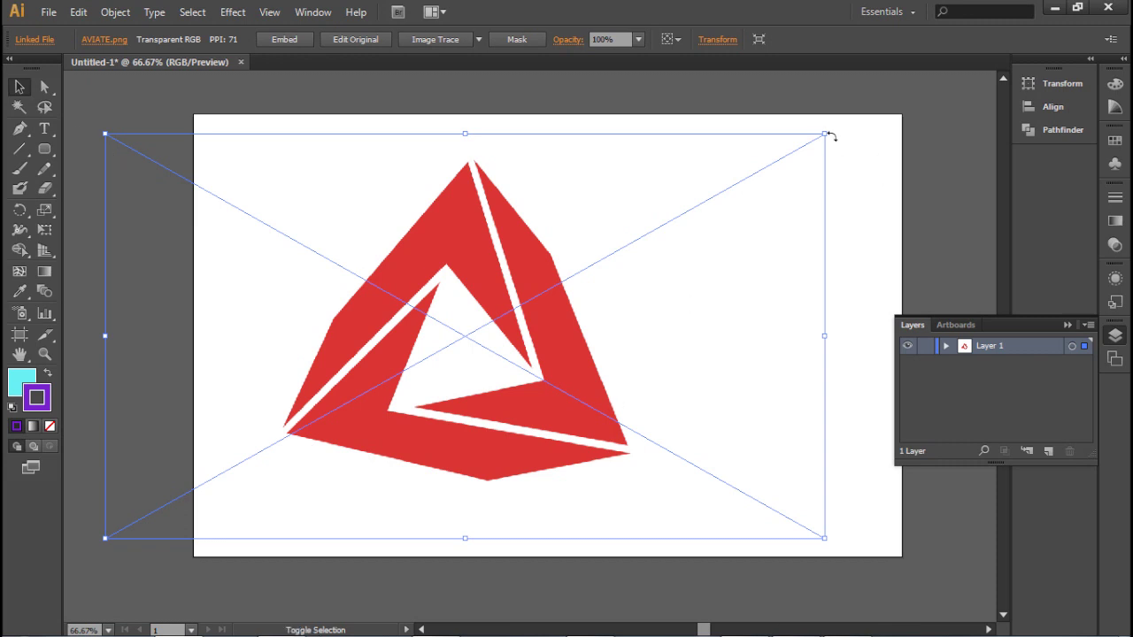
left_click_drag(818, 144, 462, 339)
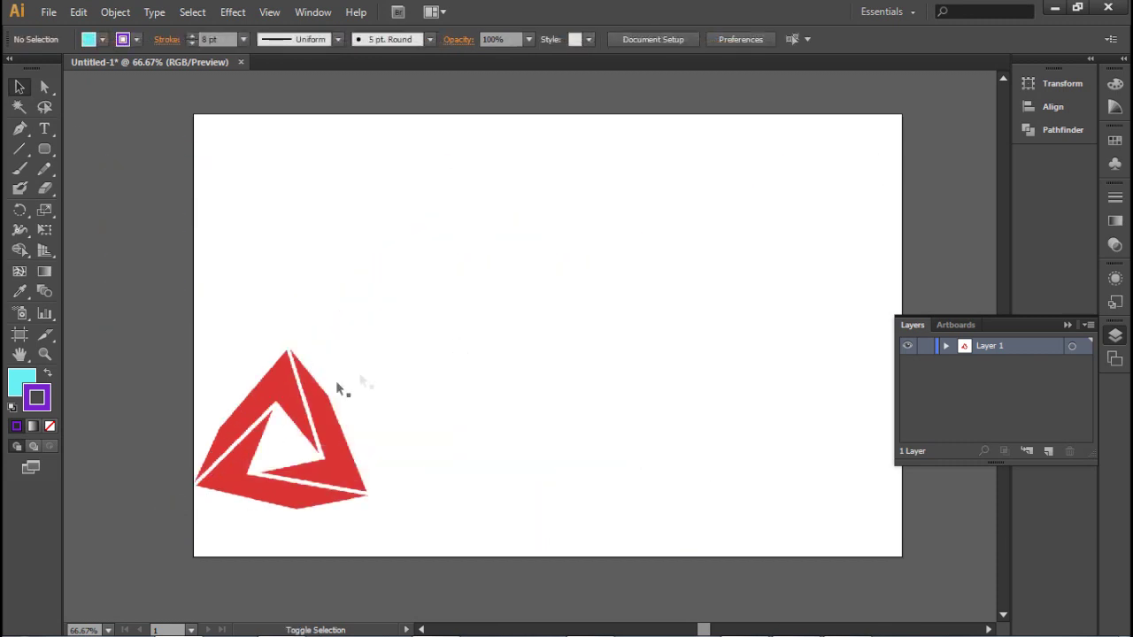
- Enlarge the placed logo image until it fills most of the artboard's height, and position it left of the artboard's centre
left_click(303, 397)
left_click_drag(474, 331, 808, 157)
left_click_drag(542, 284, 567, 270)
left_click(865, 248)
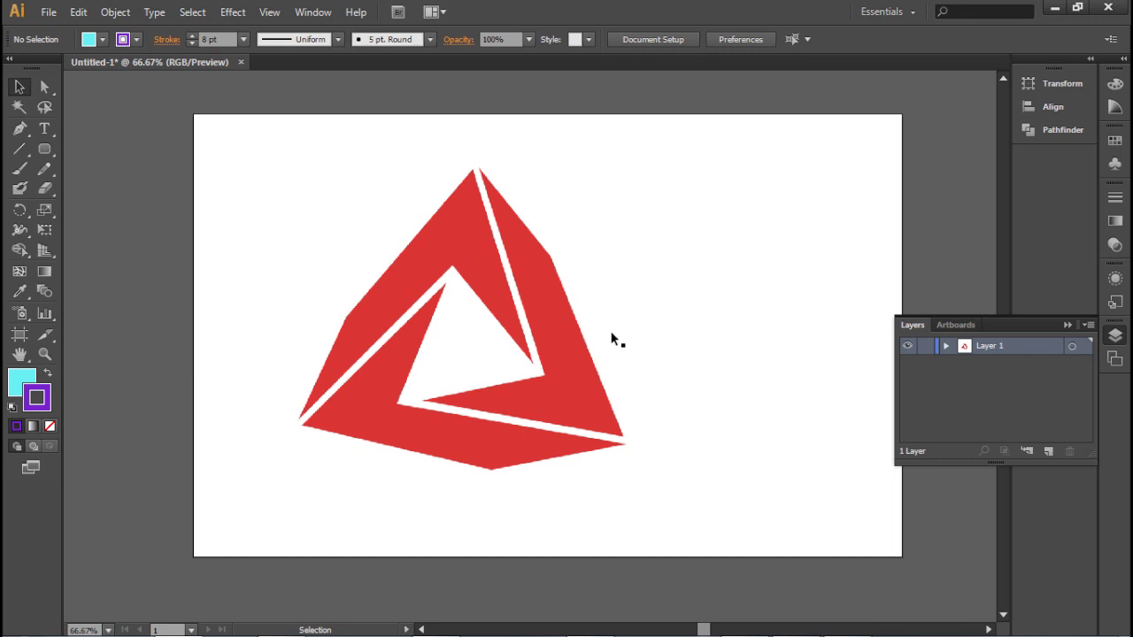
left_click(566, 329)
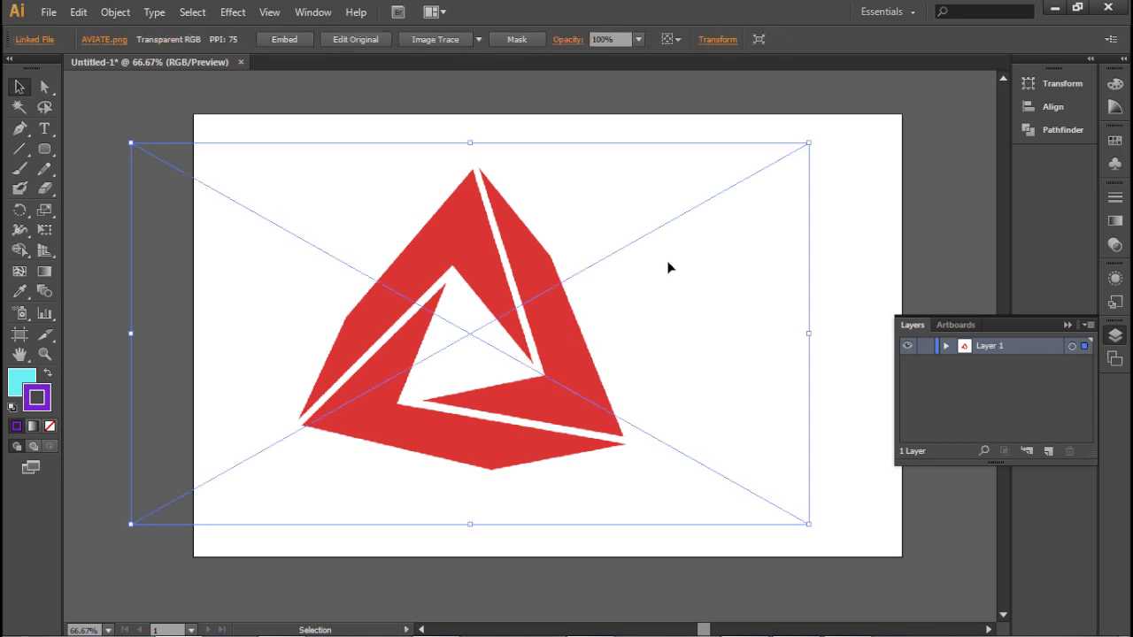
left_click_drag(551, 286, 541, 295)
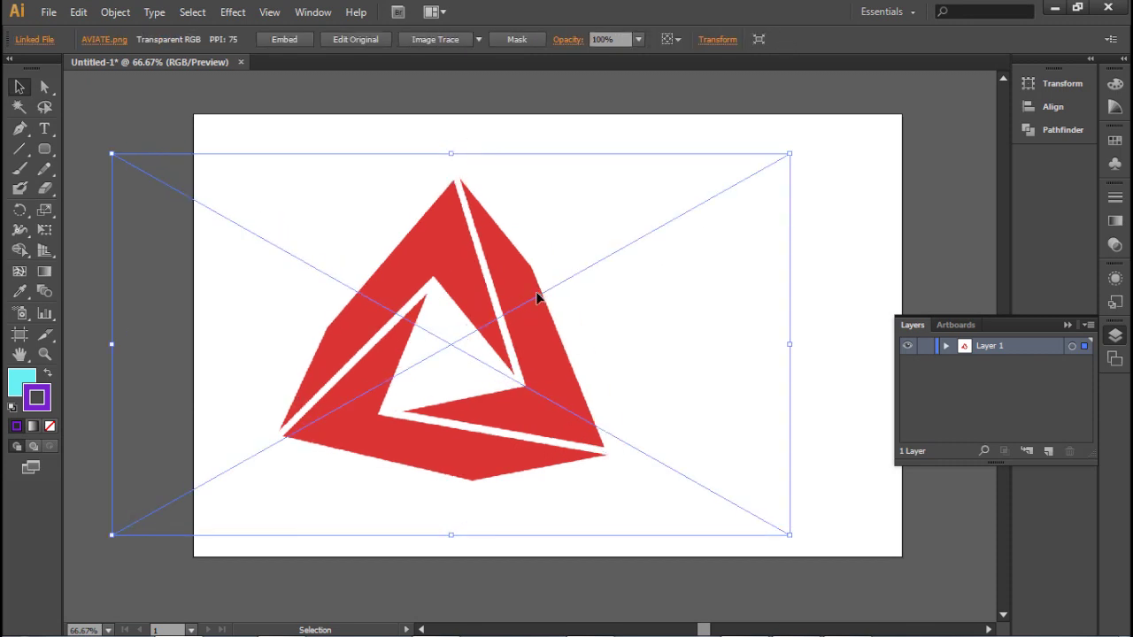
- Lock the logo image's layer, add a new layer above it and activate the Pen tool
left_click(925, 351)
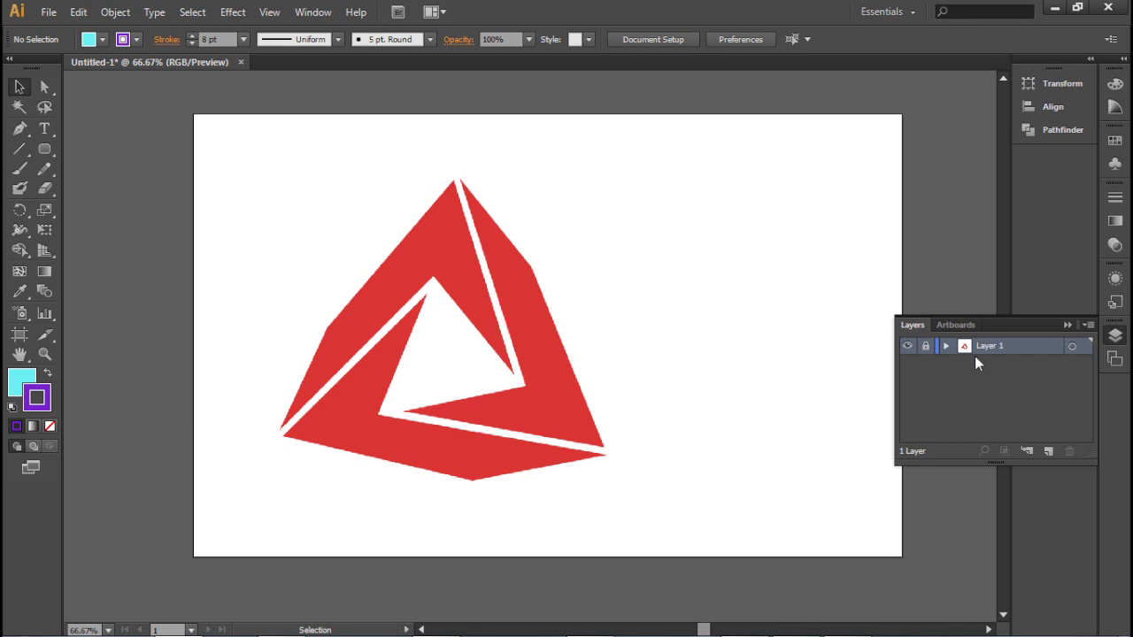
key("z")
left_click(598, 417)
left_click_drag(451, 281, 574, 377)
key("p")
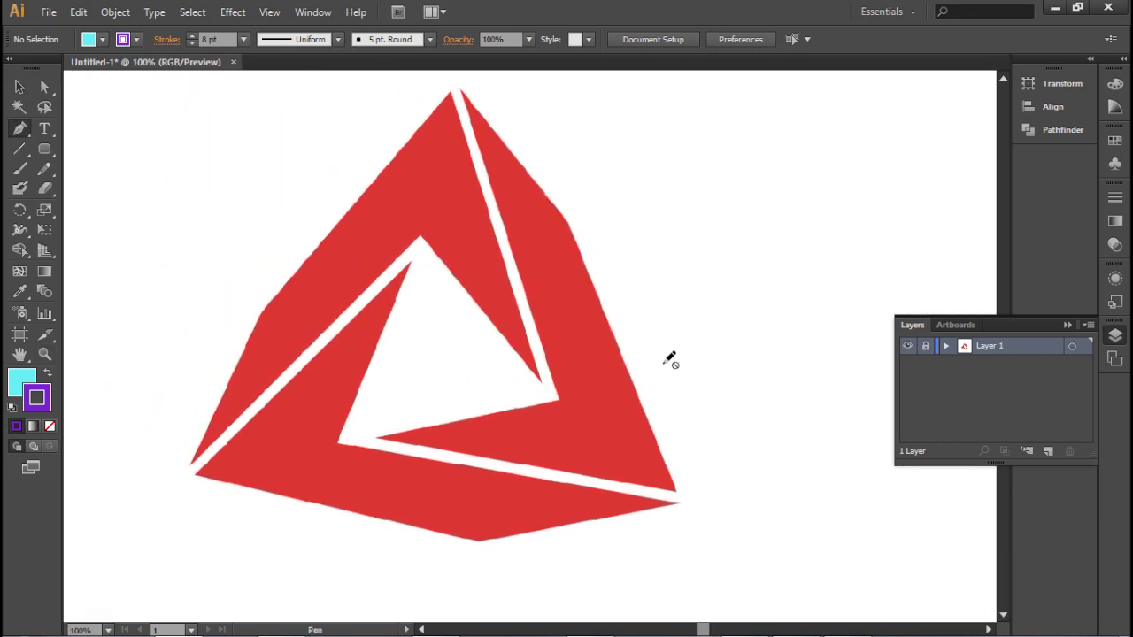
left_click(1048, 451)
left_click(19, 131)
left_click_drag(19, 135, 104, 134)
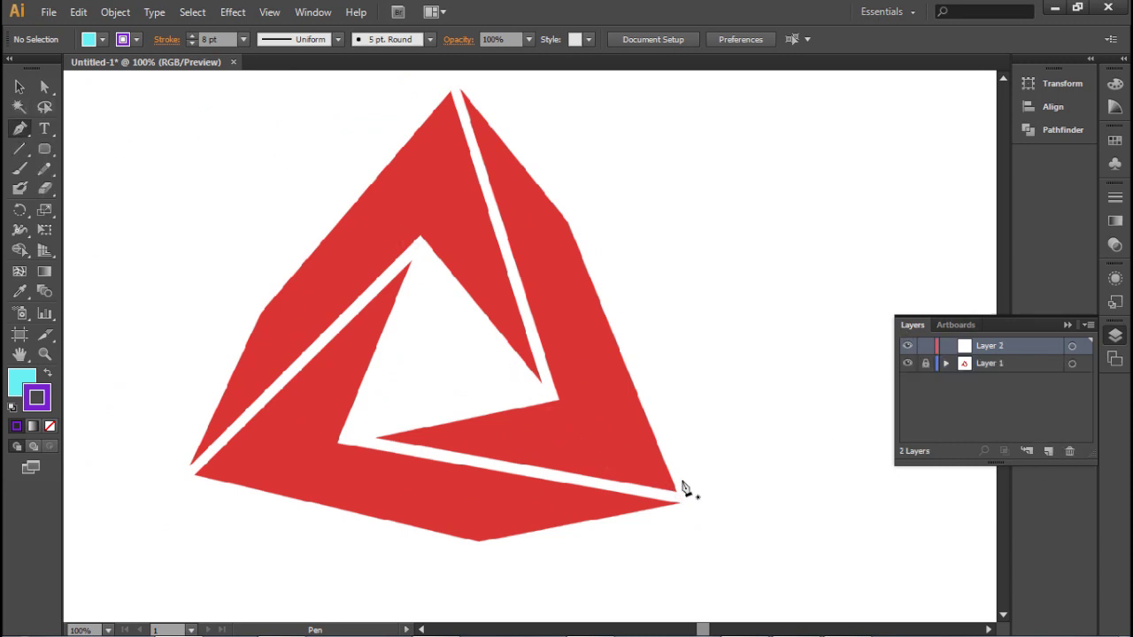
scroll(680, 480, "up", 3, "alt")
scroll(679, 481, "down", 3, "alt")
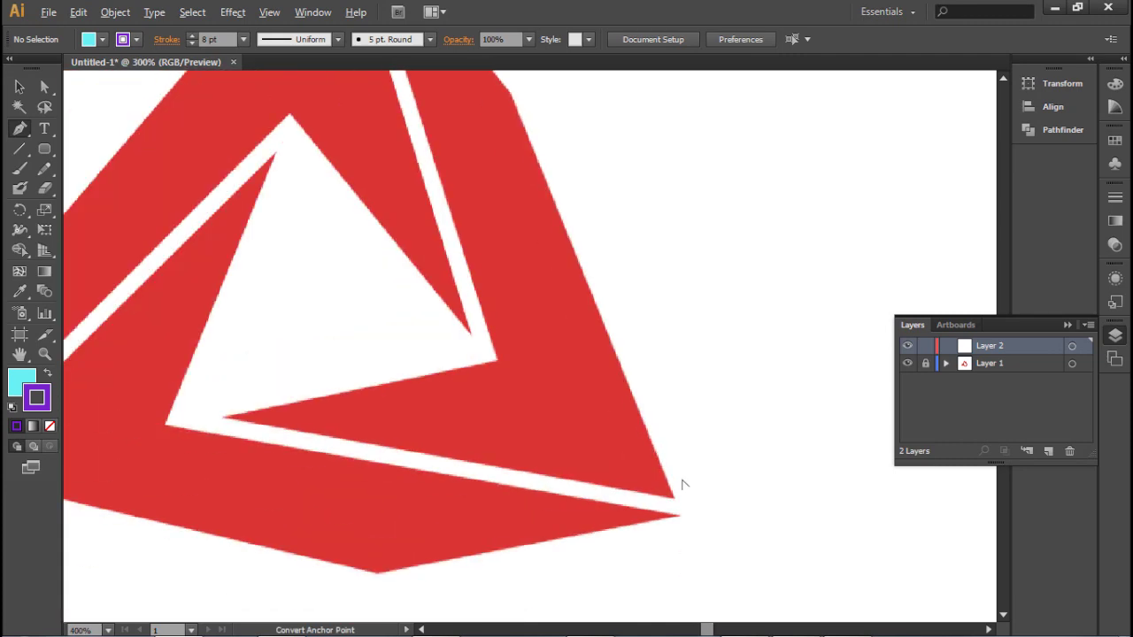
scroll(216, 245, "up", 2, "alt")
scroll(397, 278, "up", 2, "alt")
scroll(682, 382, "down", 4, "alt")
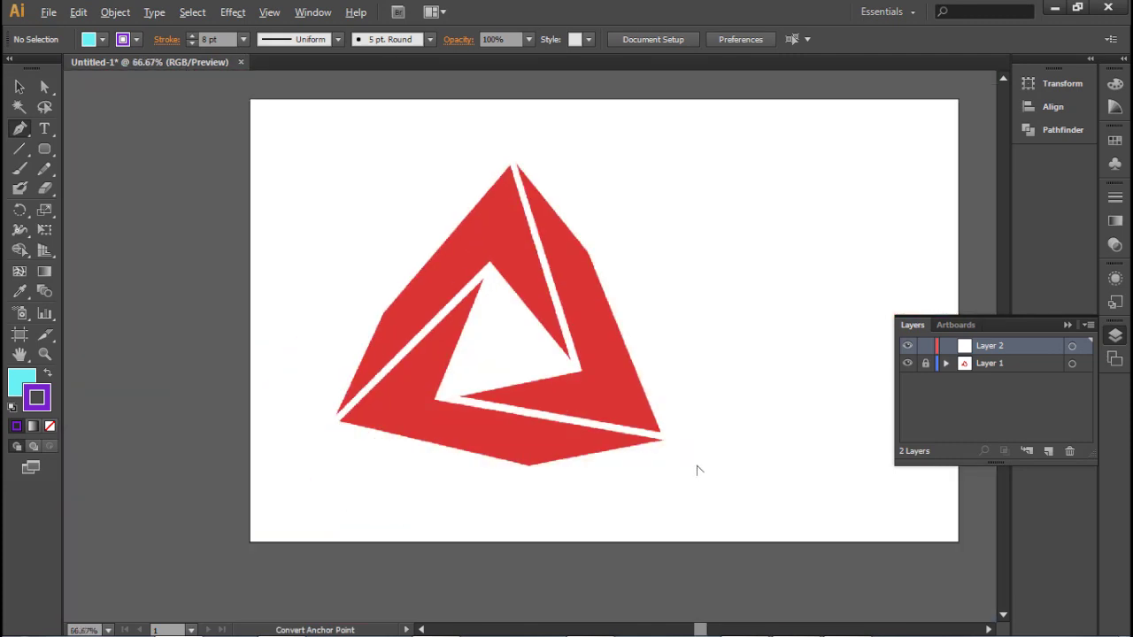
scroll(403, 446, "up", 4, "alt")
left_click_drag(442, 265, 594, 434)
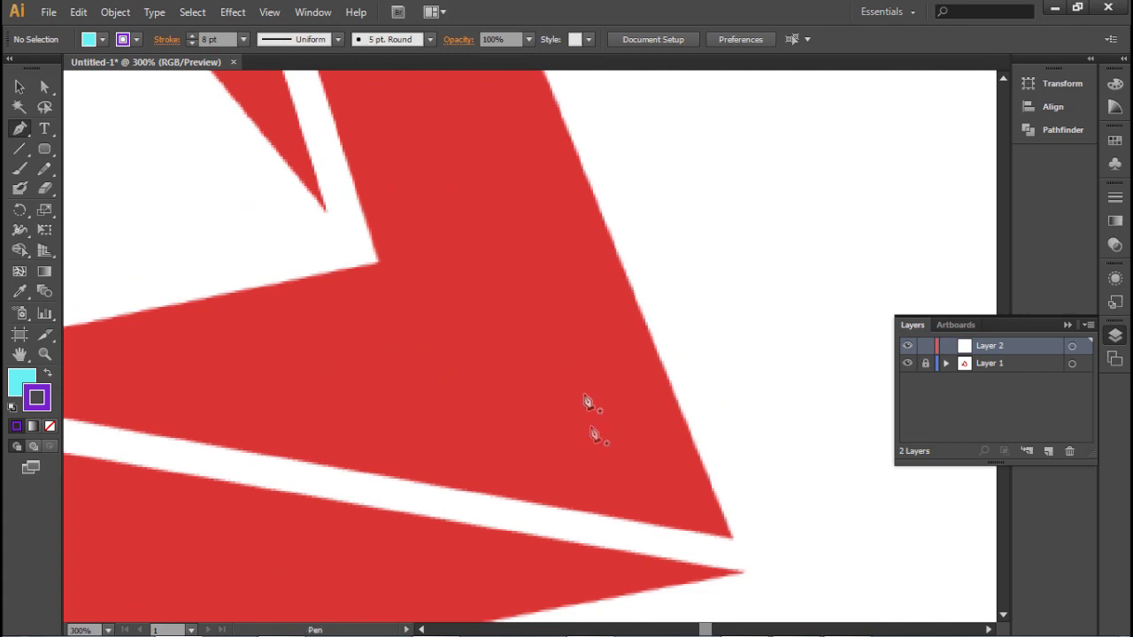
scroll(584, 389, "down", 3, "alt")
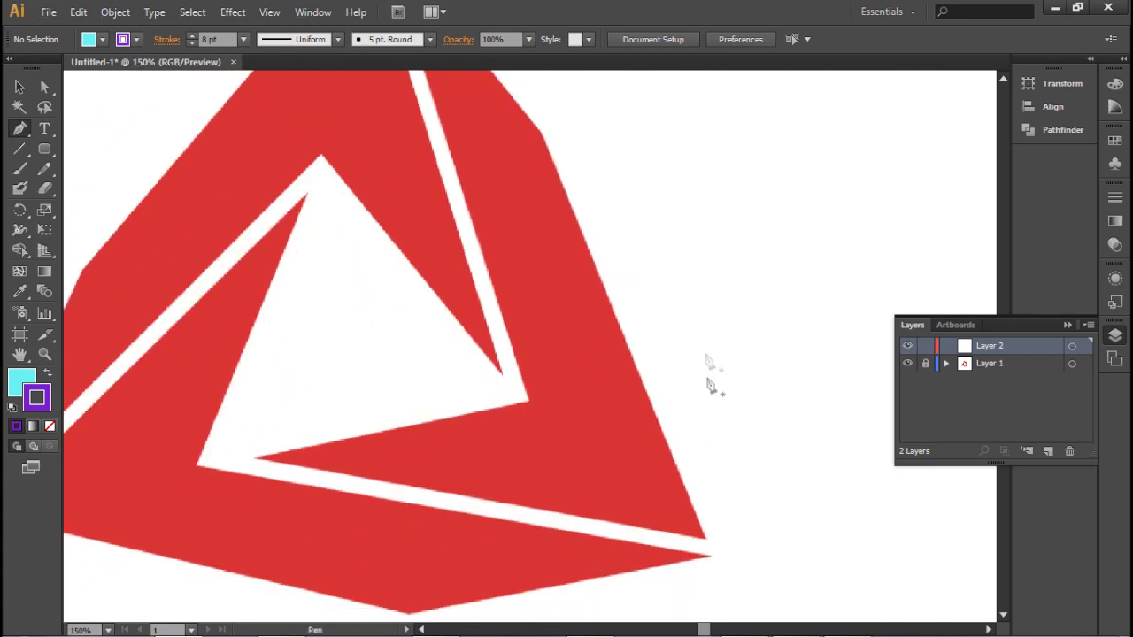
- Start a Pen path at the right-hand shape's lower outer tip and continue it to the upper outer corner
key("alt")
left_click(708, 546)
left_click_drag(622, 333, 660, 451)
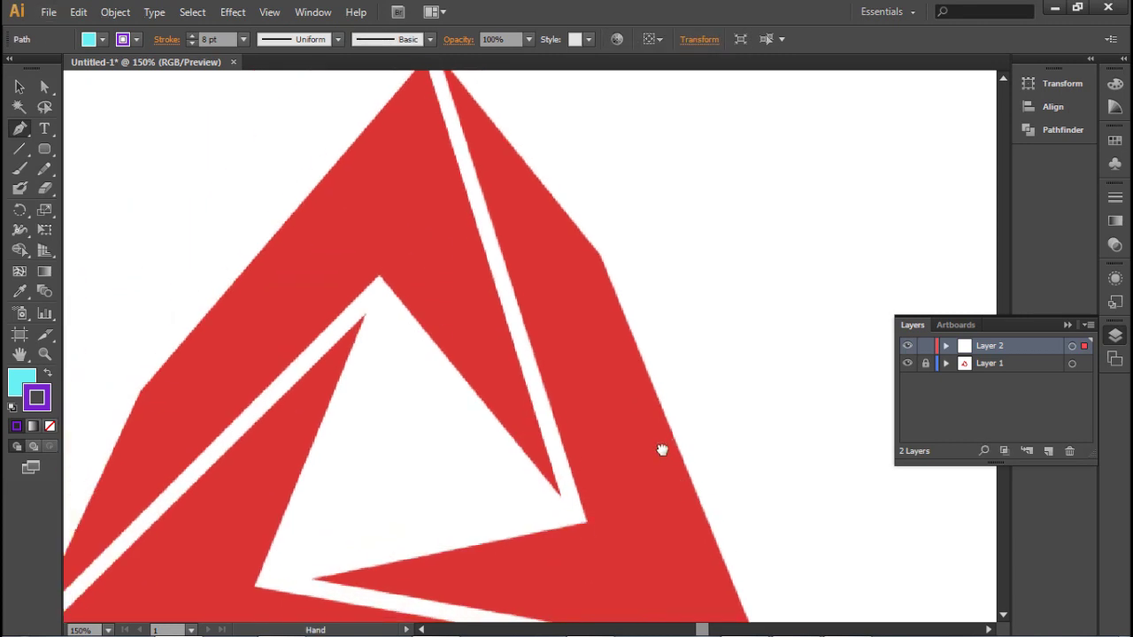
left_click(599, 256)
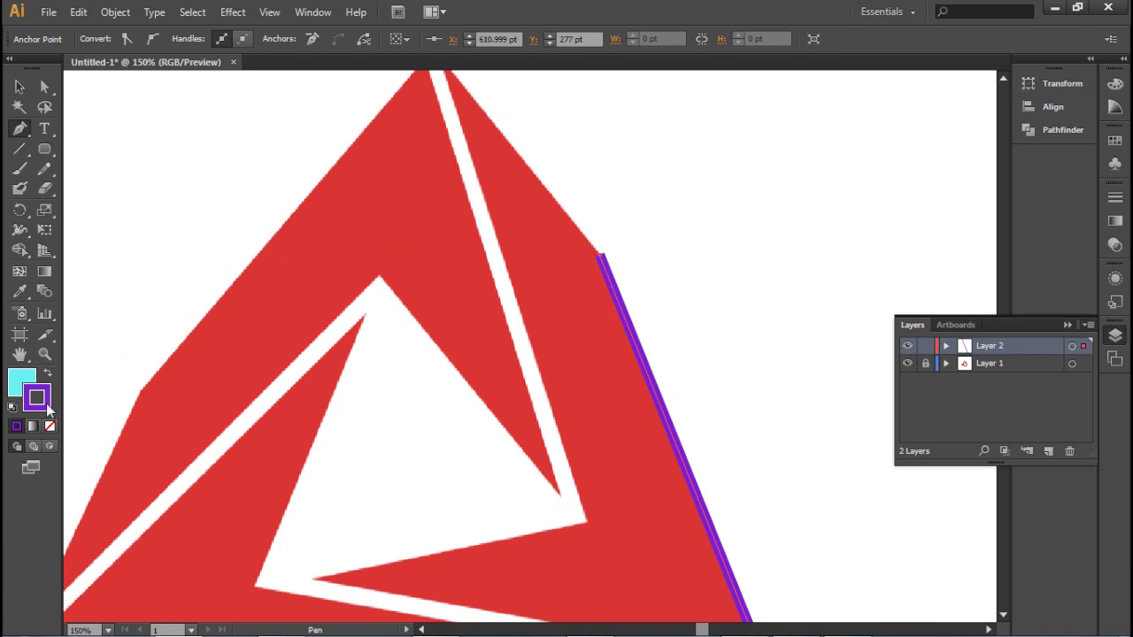
- Remove the stroke from the path, keeping only the cyan fill
left_click(25, 380)
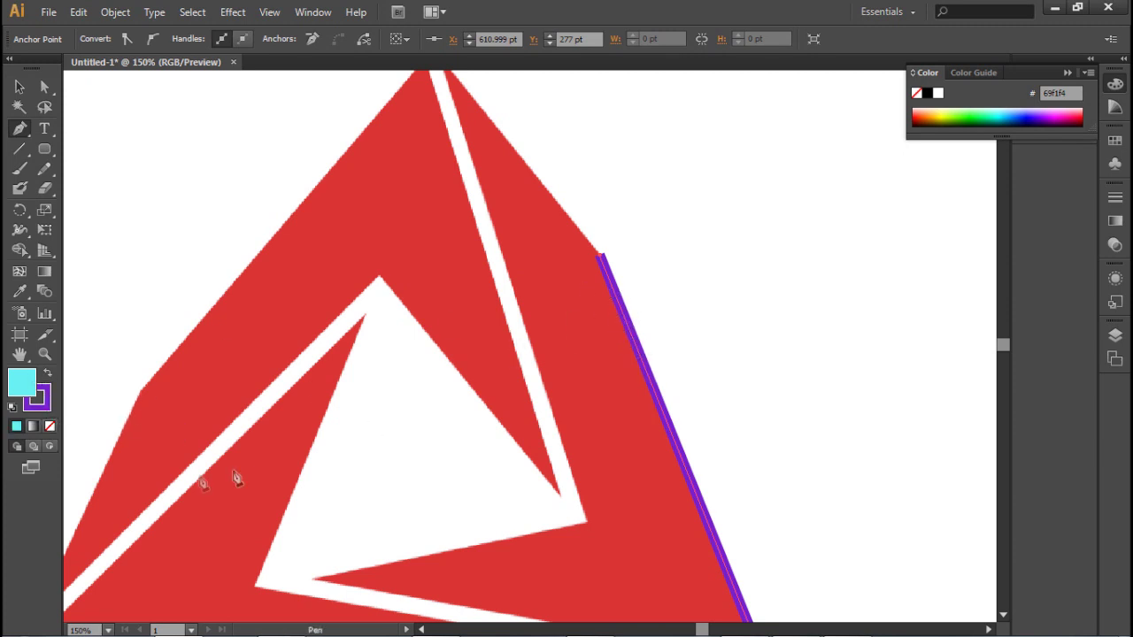
left_click(40, 400)
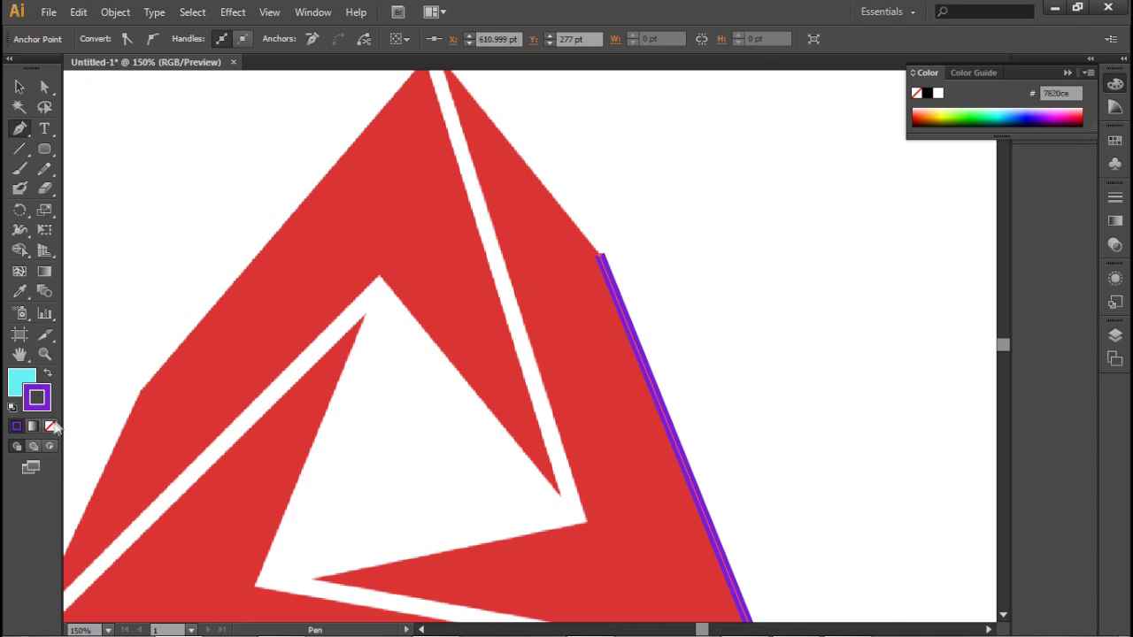
left_click(50, 427)
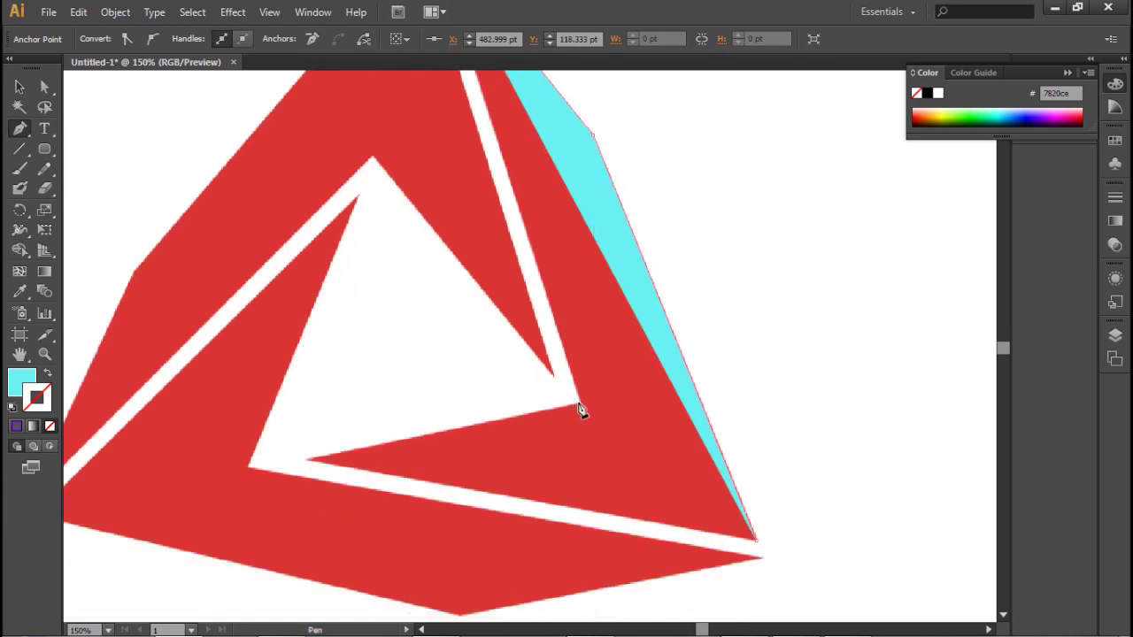
- Trace the right-hand shape's inner corner and inner tip, and close the path at its starting point
left_click(579, 405)
left_click(308, 461)
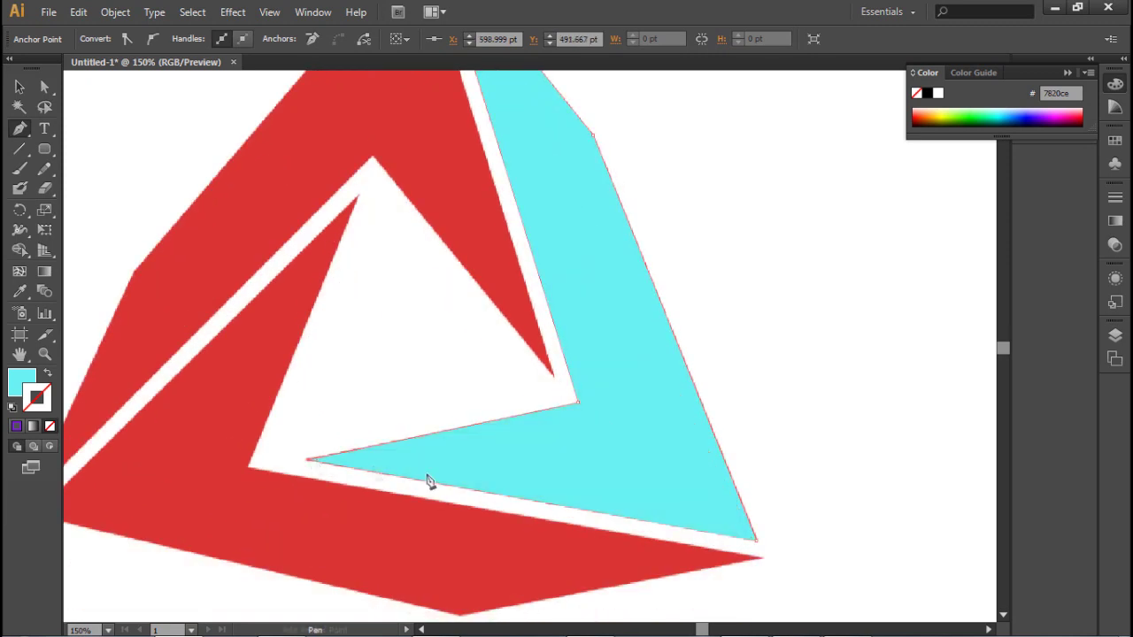
left_click(757, 541)
- Trace the upper-left shape's outer edge from its inner tip over the apex and outer corner to the lower outer tip
left_click_drag(665, 544, 692, 564)
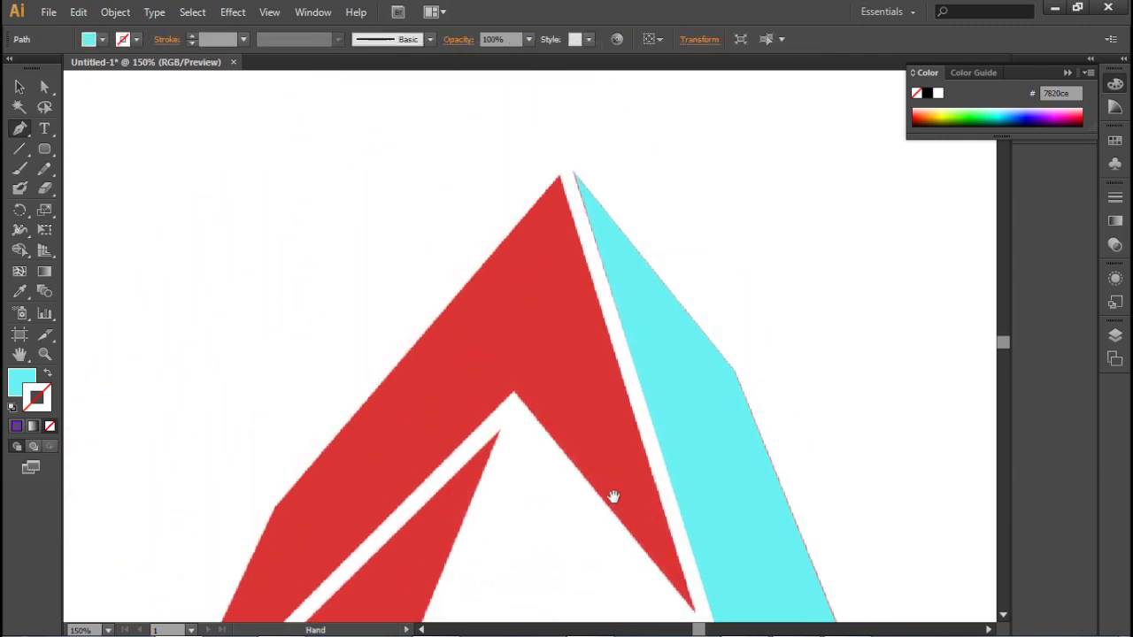
left_click(569, 190)
left_click_drag(505, 470, 534, 287)
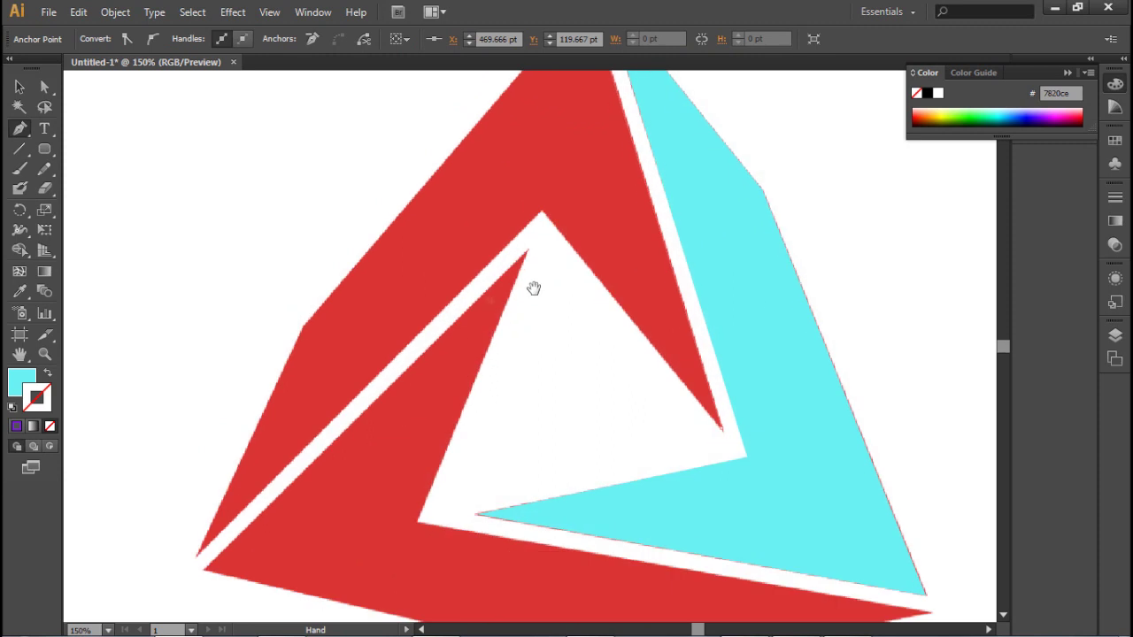
left_click(302, 330)
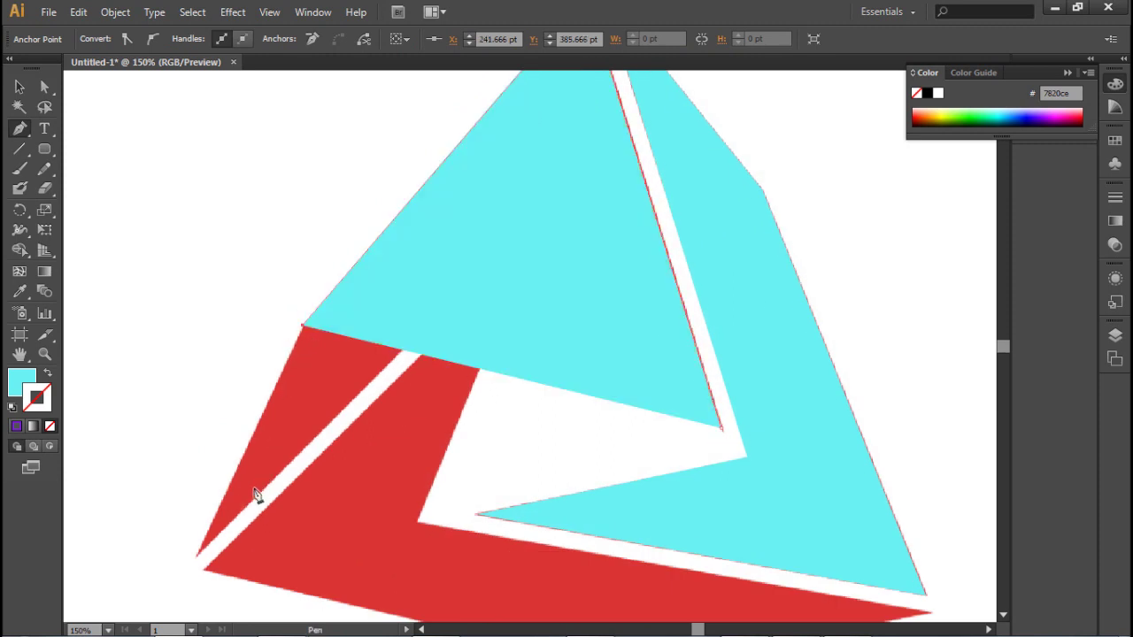
left_click(200, 561)
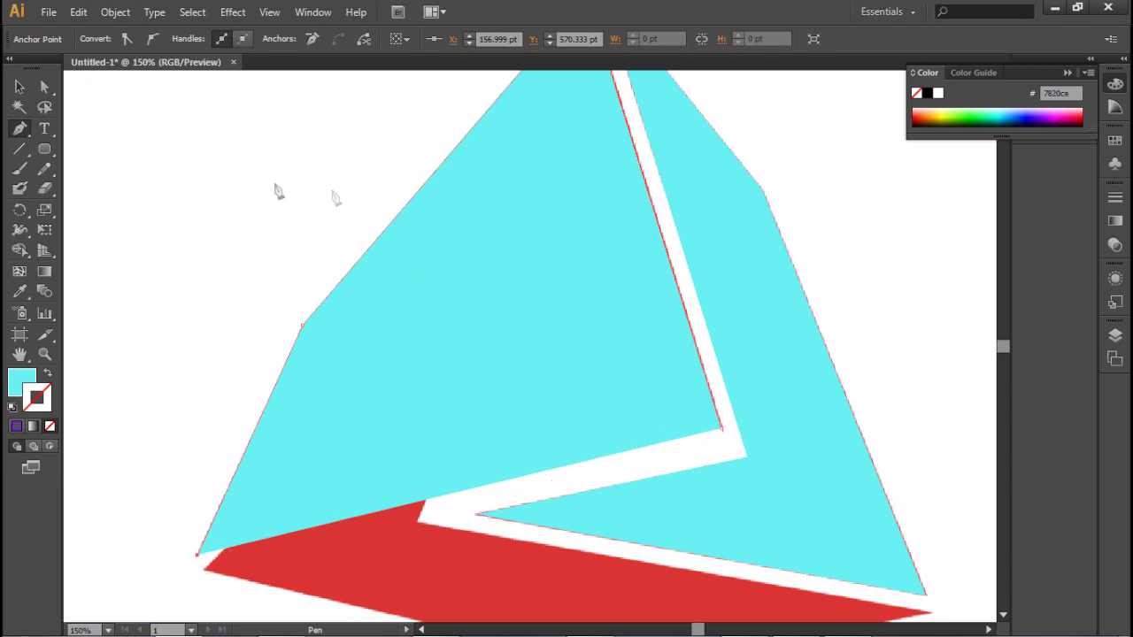
- Set the opacity of the unfinished upper-left shape to 40%
left_click(20, 86)
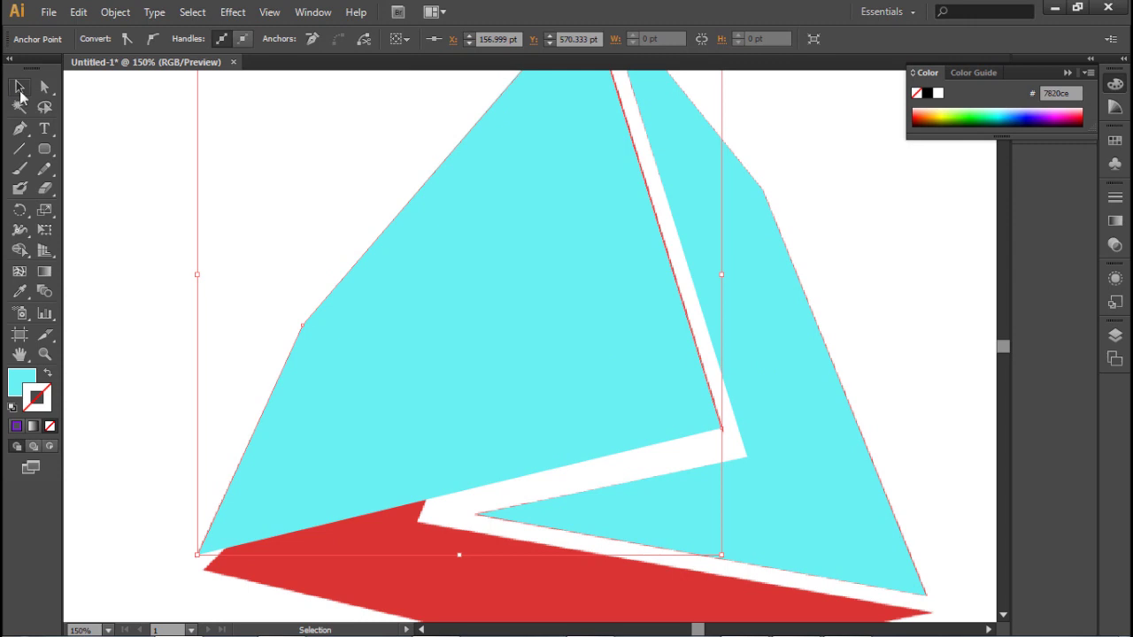
left_click(165, 123)
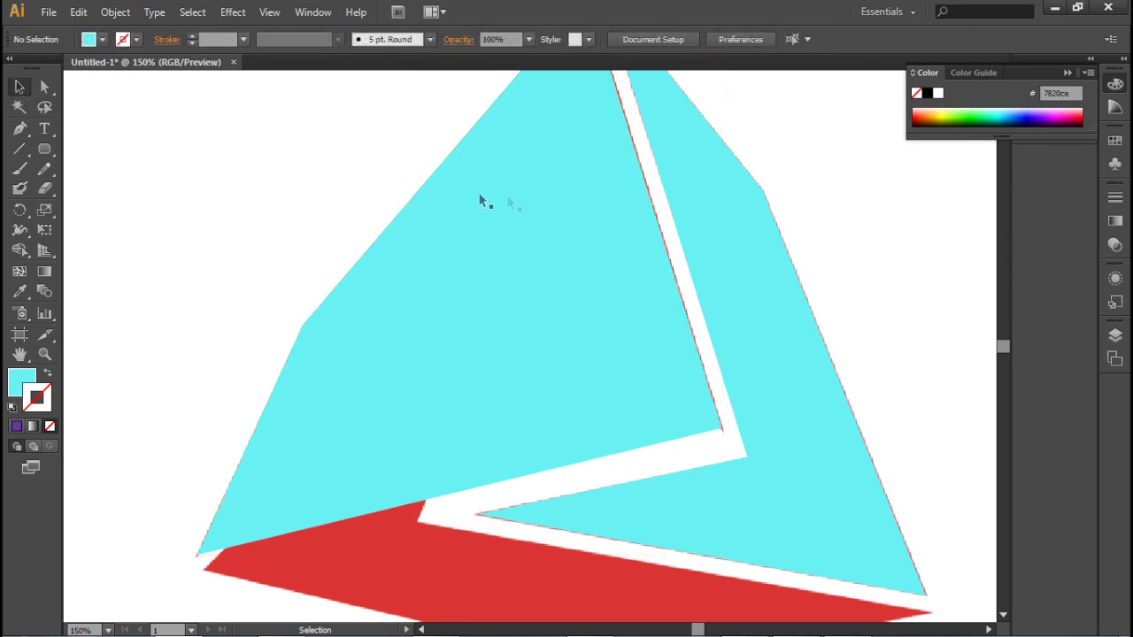
left_click(532, 327)
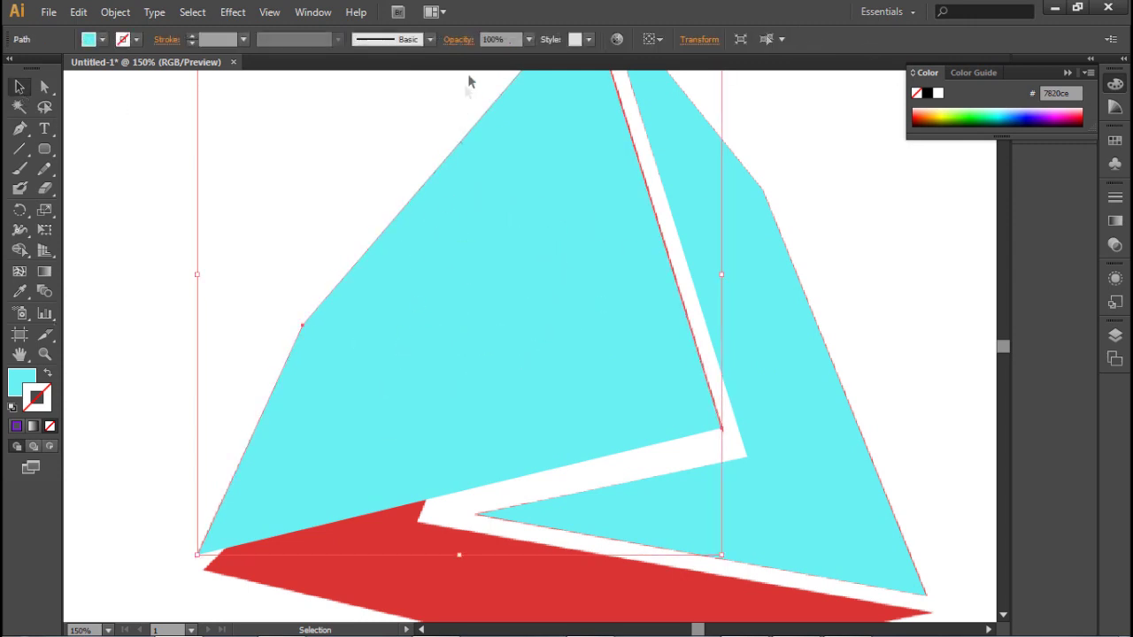
left_click(530, 40)
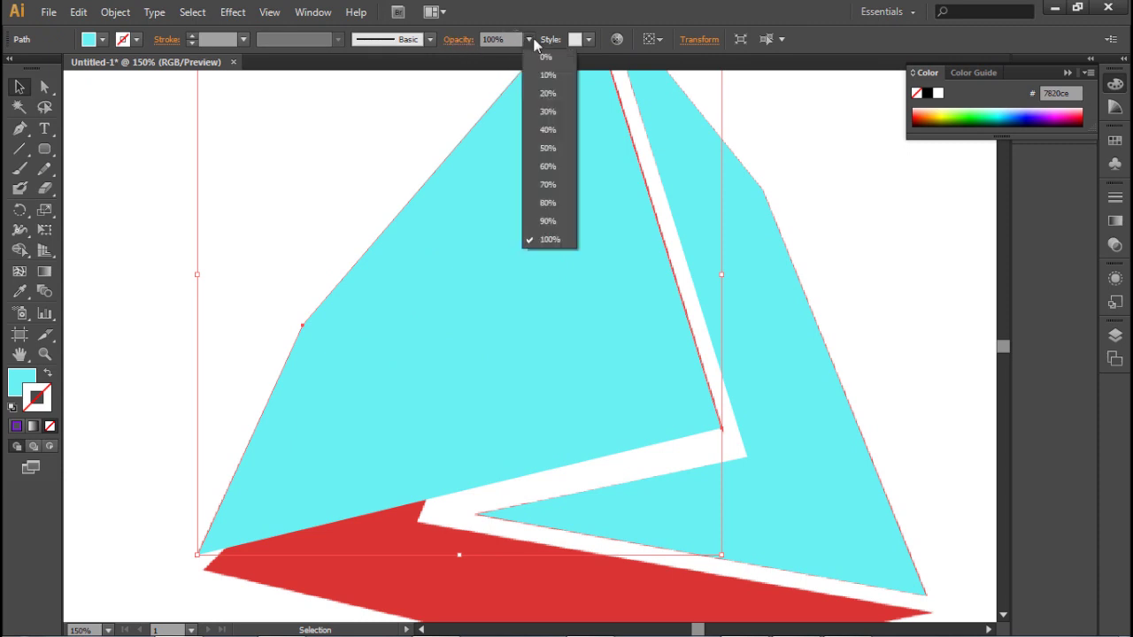
left_click(545, 130)
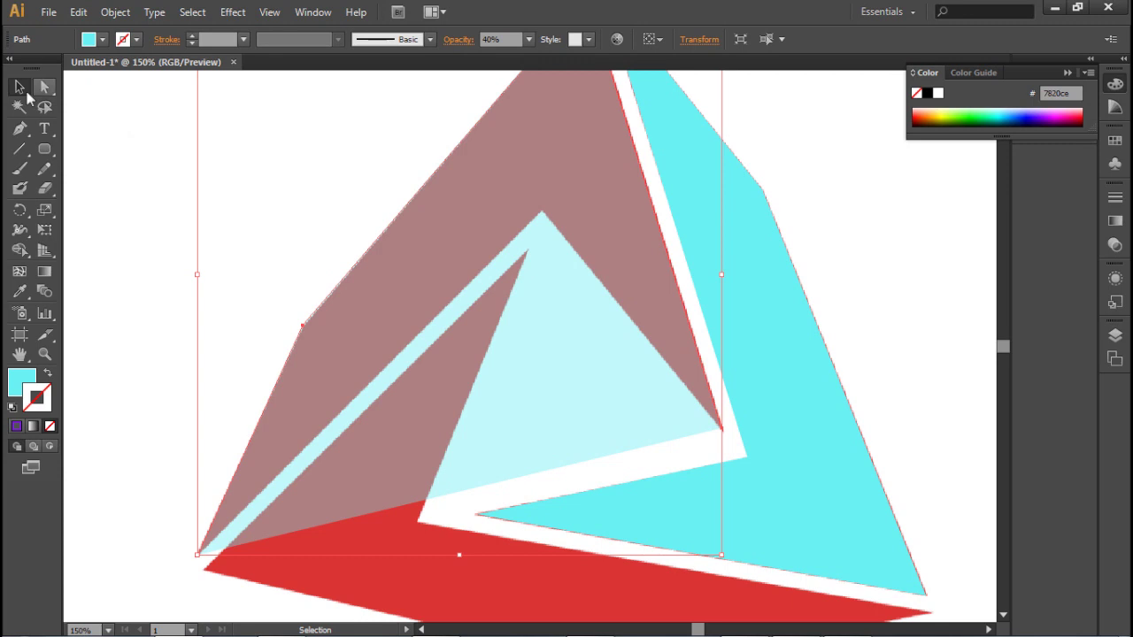
- Continue the upper-left path with the Pen tool through its inner corner and close it at the inner tip
key("p")
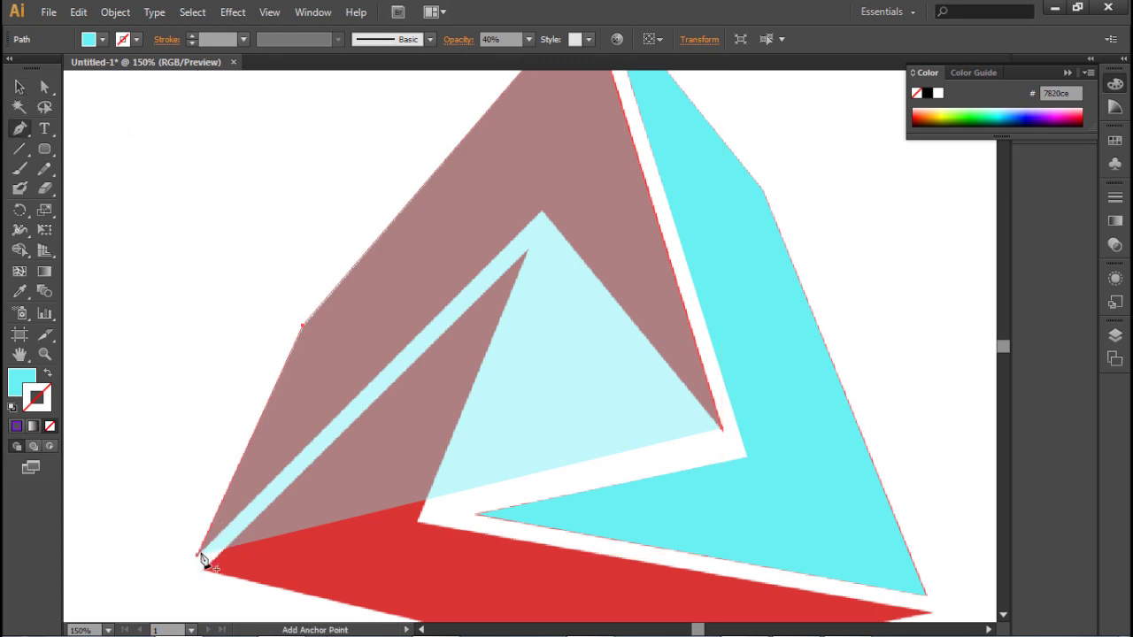
left_click(543, 215)
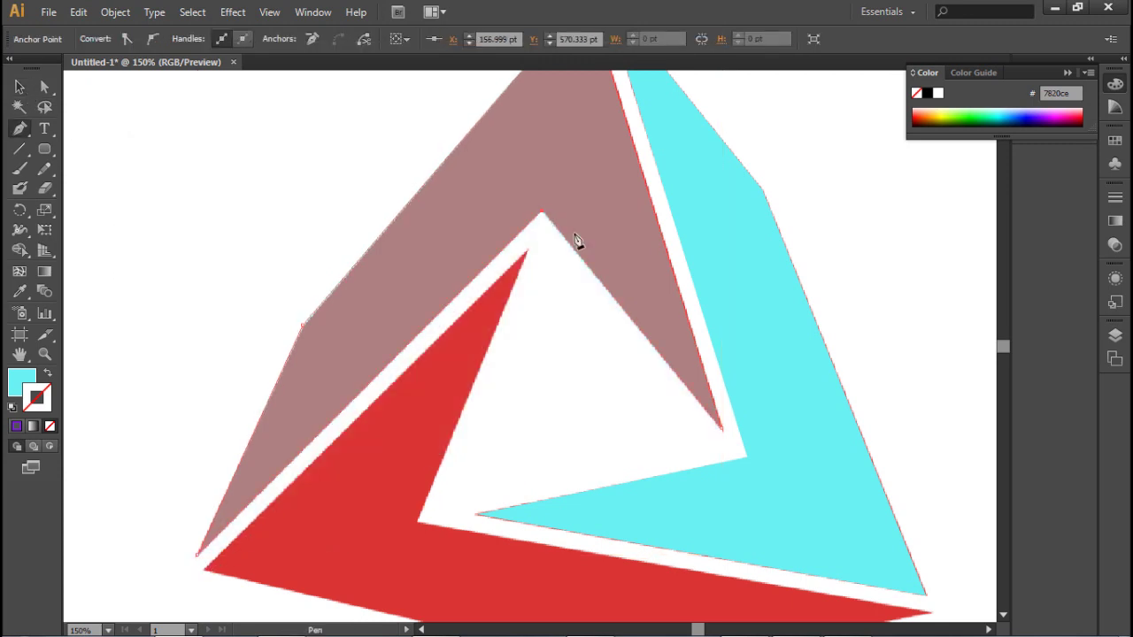
left_click(725, 440)
- Trace the bottom shape with the Pen tool through all its corners and close the path at its upper inner tip
left_click(526, 251)
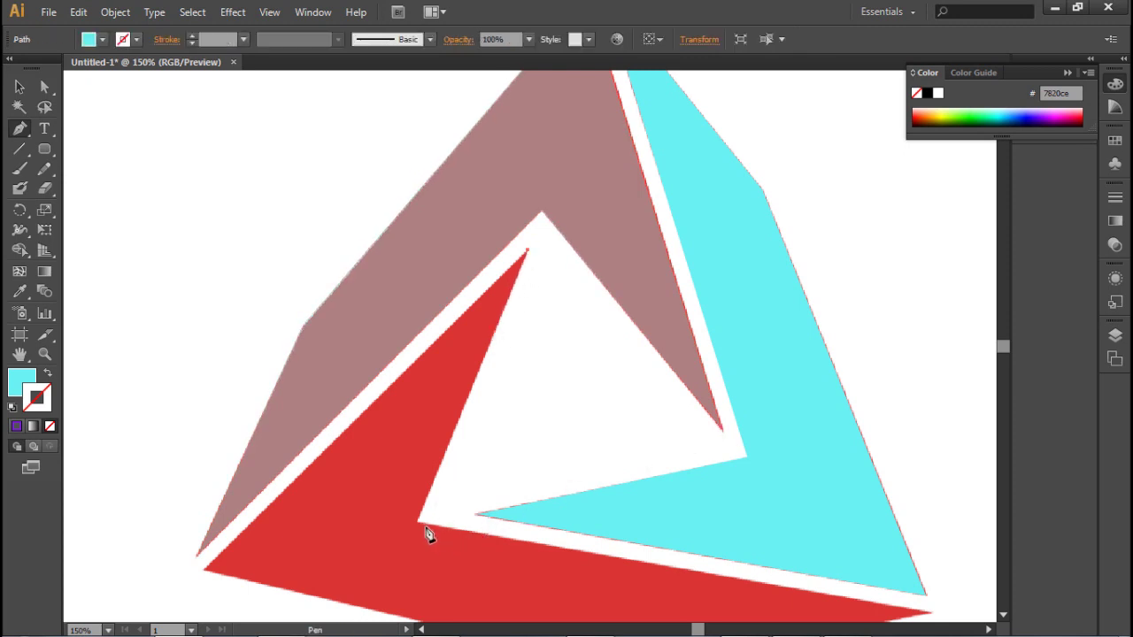
left_click(420, 526)
left_click_drag(569, 551, 515, 281)
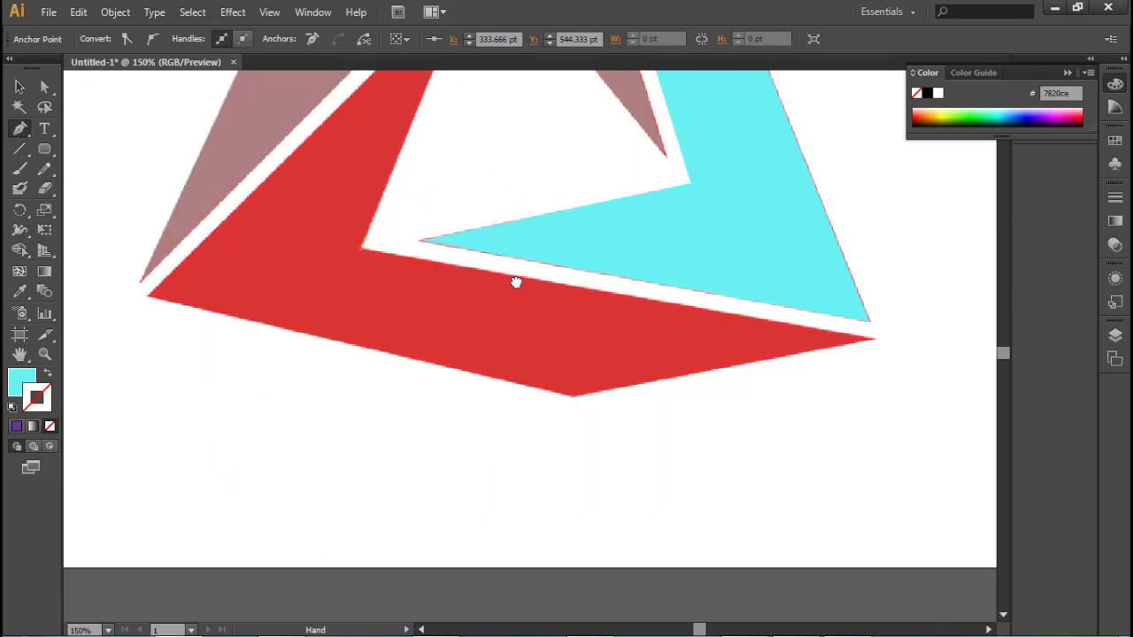
left_click(873, 343)
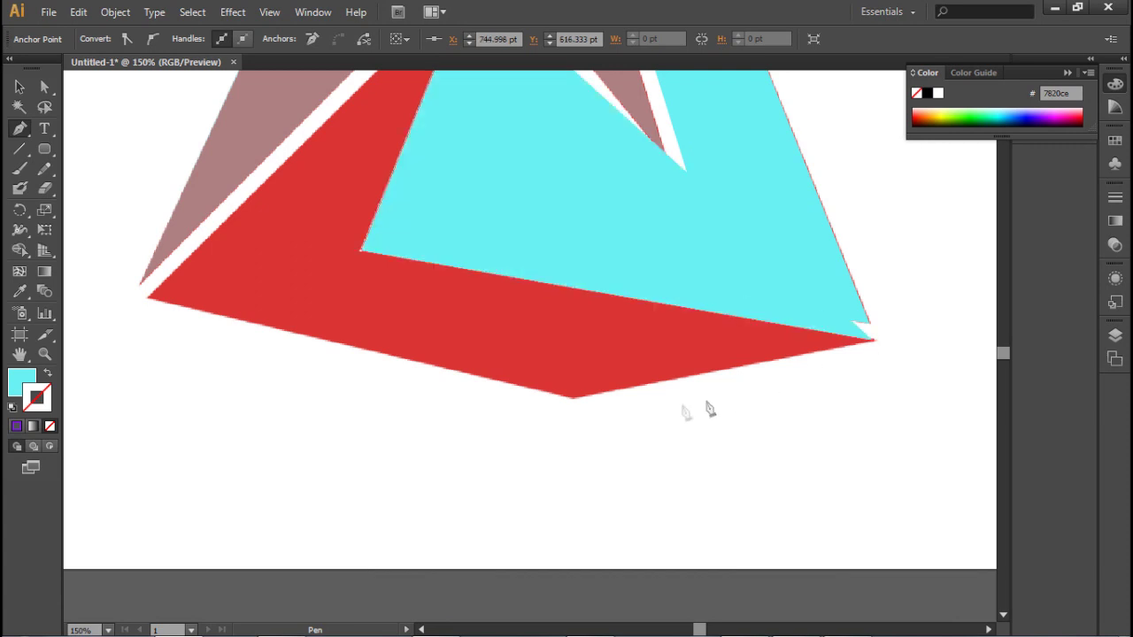
left_click(574, 399)
left_click(147, 297)
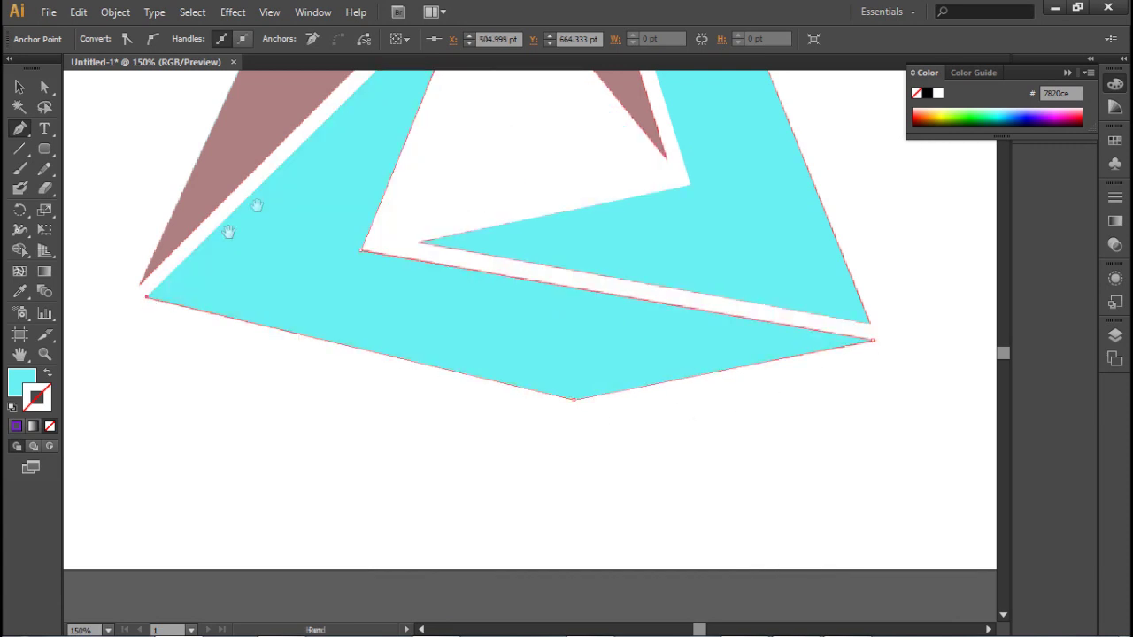
left_click_drag(227, 232, 247, 404)
left_click(462, 176)
- Set the upper-left shape's opacity to 100% and deselect it
left_click(19, 87)
left_click(492, 121)
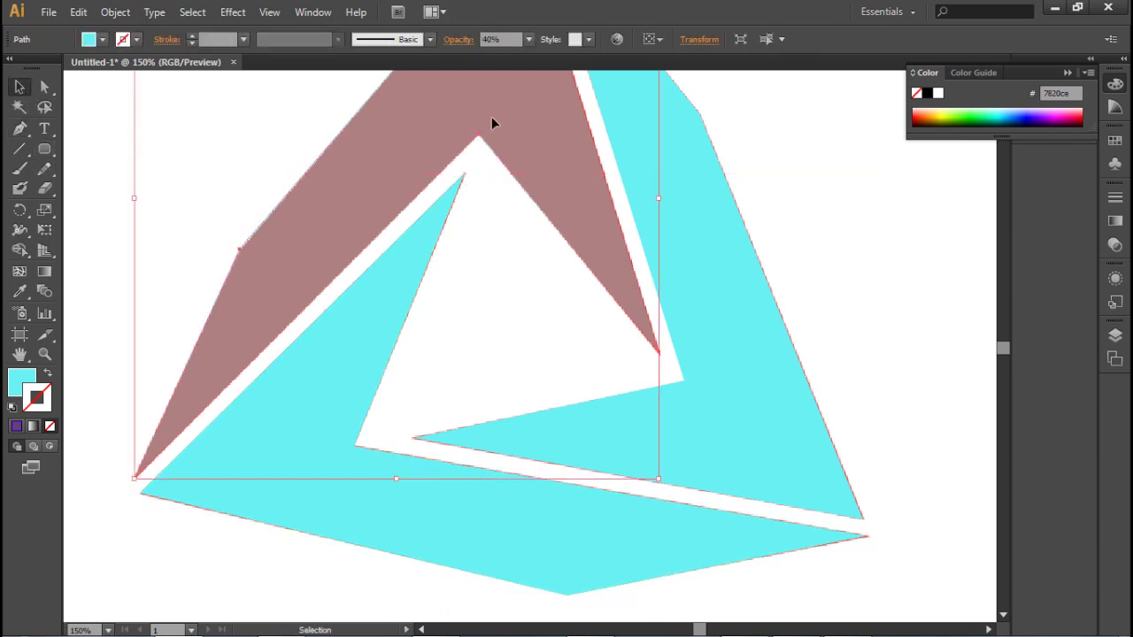
left_click(368, 361)
left_click(529, 39)
left_click(549, 240)
left_click(868, 186)
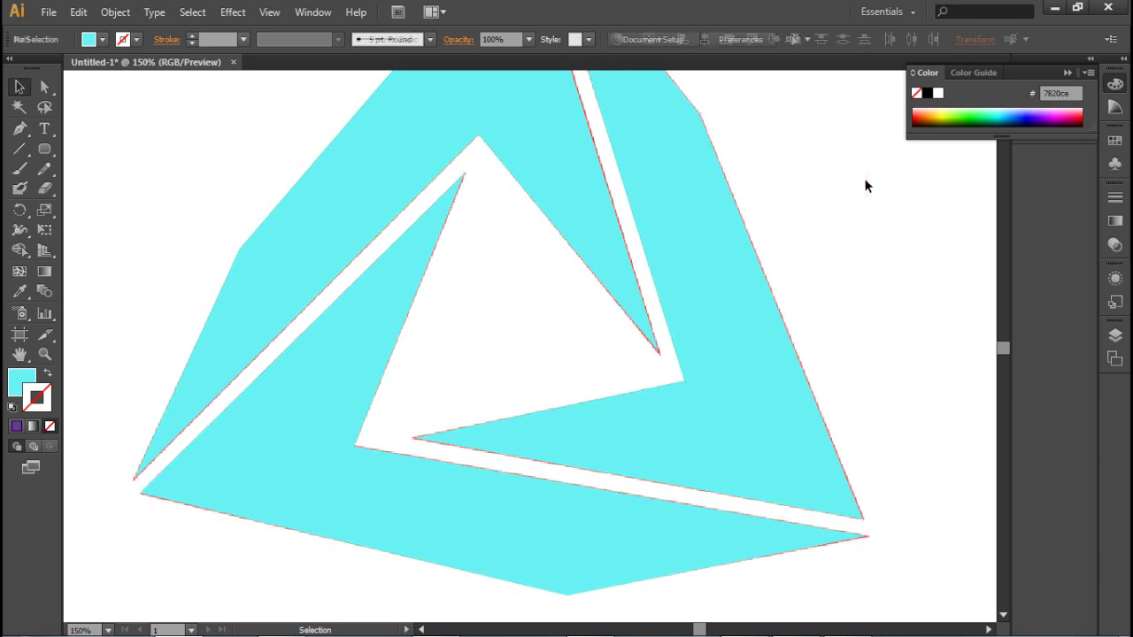
- Hide Layer 1 with the reference image so that only the traced shapes show
left_click(1114, 360)
left_click(1114, 335)
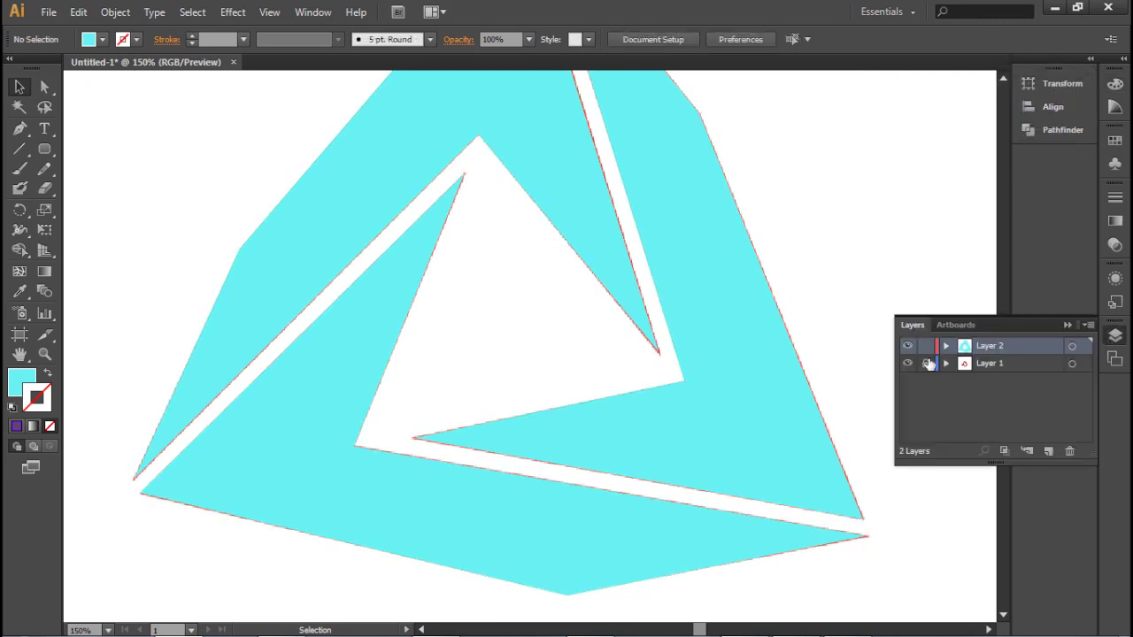
left_click(908, 364)
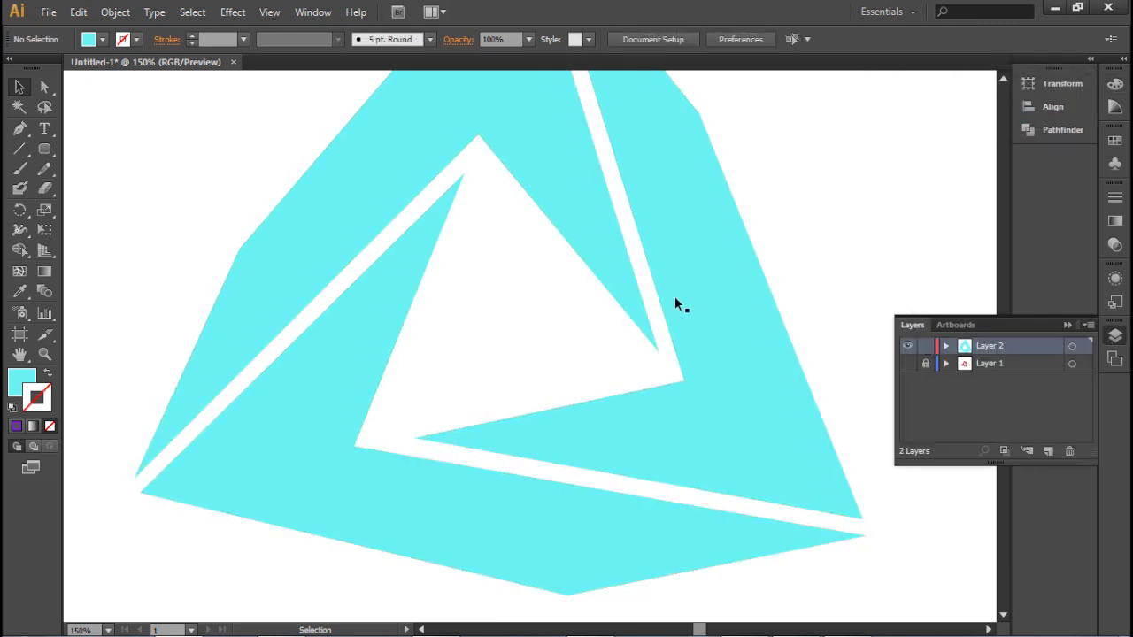
key("ctrl+minus")
left_click_drag(659, 318, 637, 391)
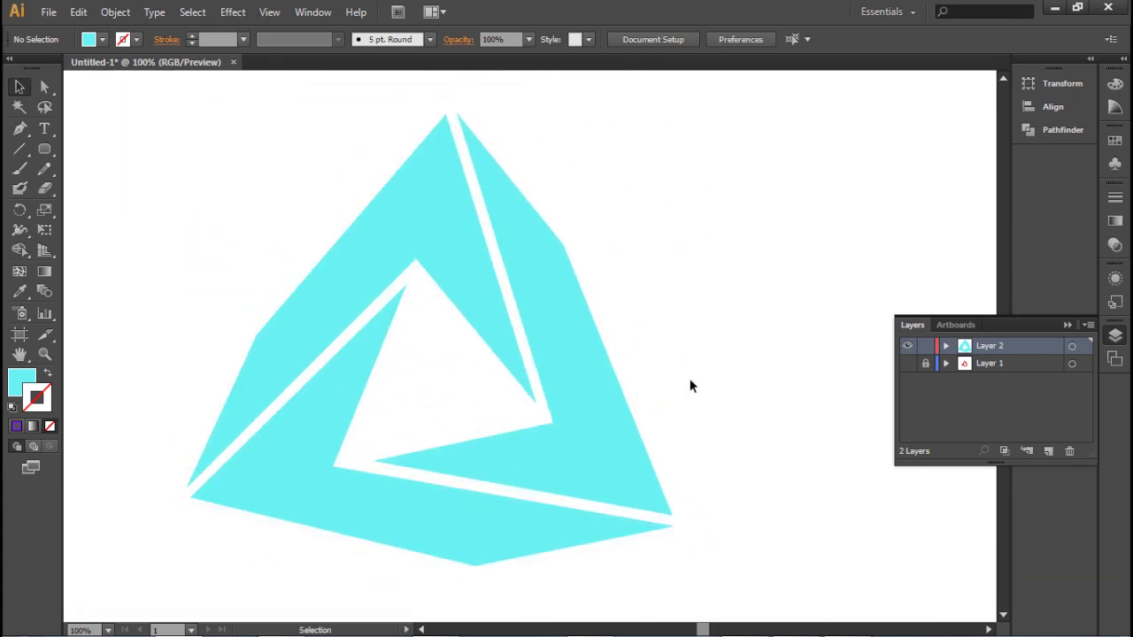
- Select all artwork on Layer 2 and give it a solid purple stroke with a weight of 8 pt
left_click(1073, 346)
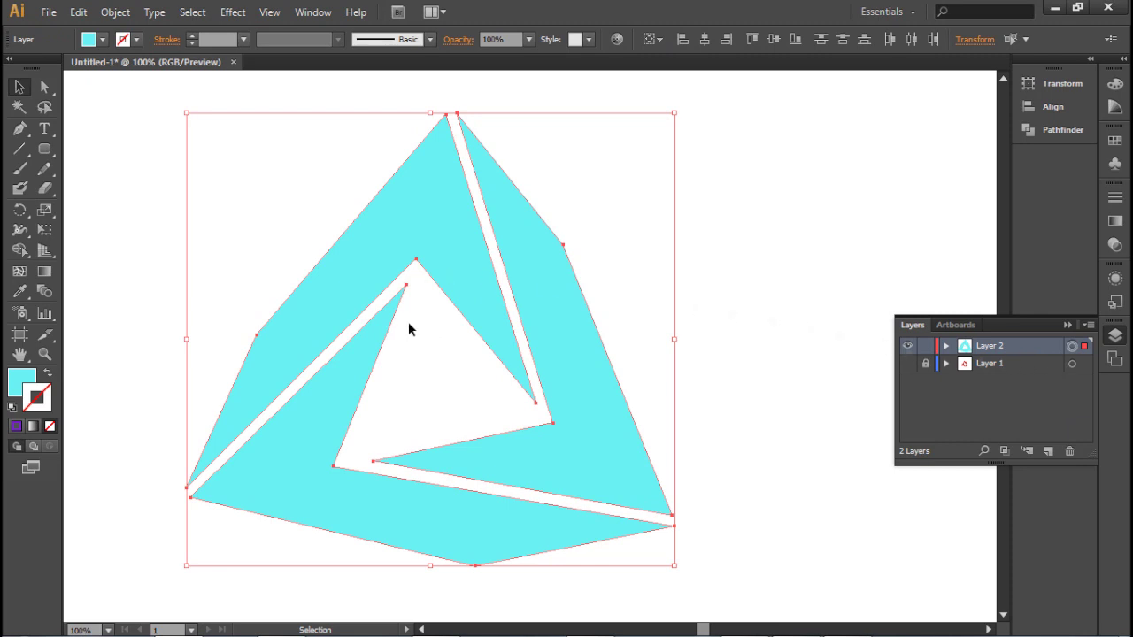
left_click(18, 428)
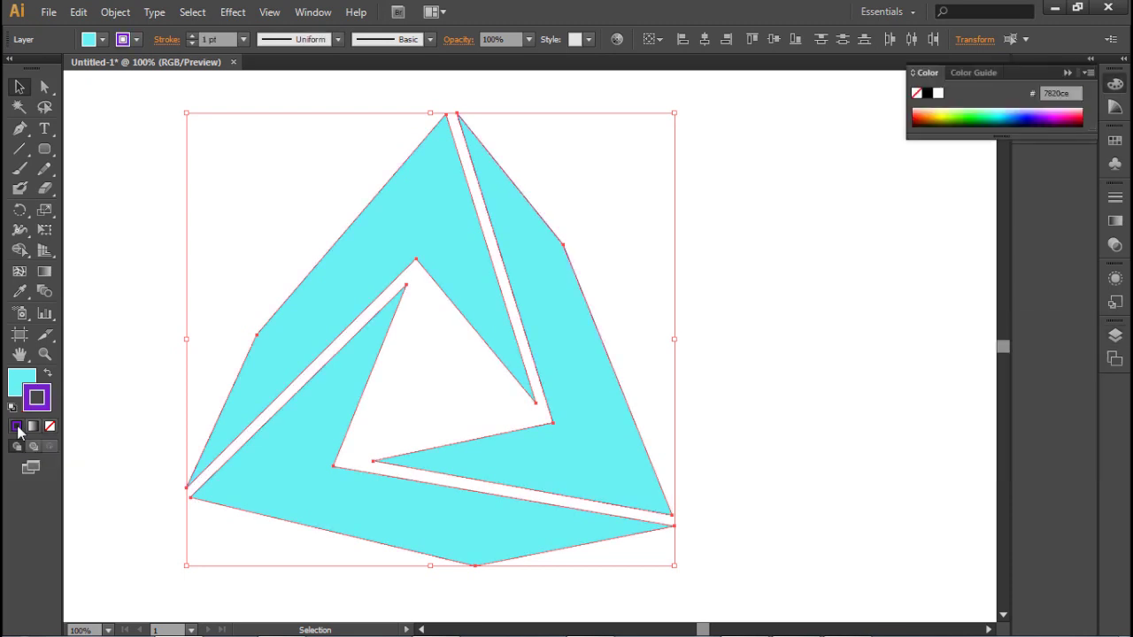
left_click(191, 36)
left_click(191, 36)
left_click(191, 35)
left_click(191, 36)
left_click(191, 35)
left_click(191, 36)
left_click(191, 35)
left_click(73, 264)
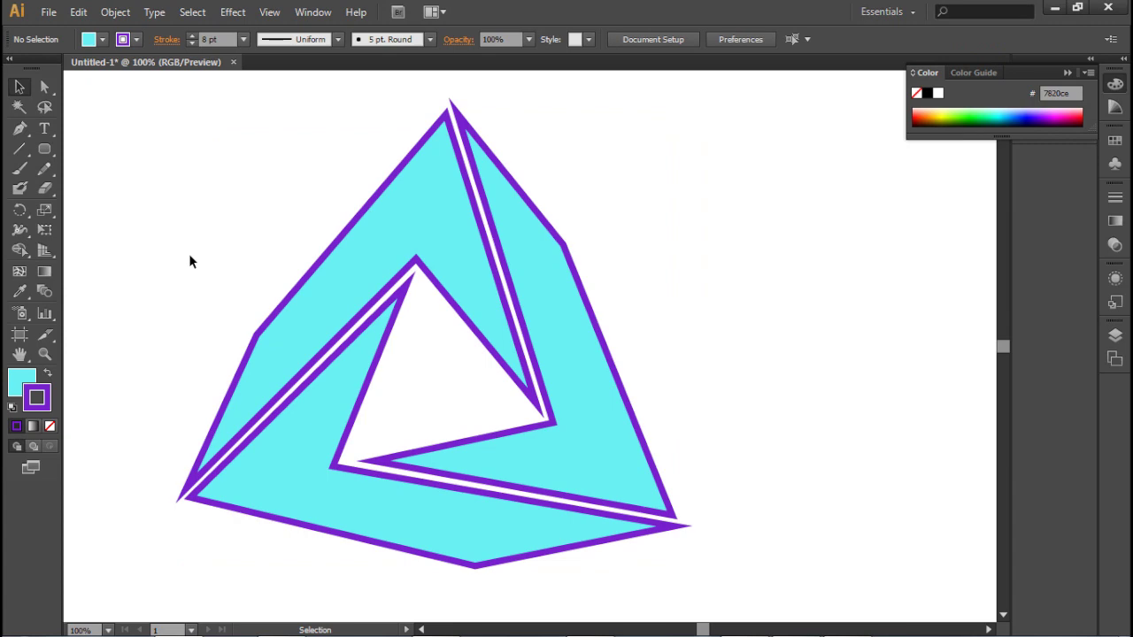
- Show the Stroke settings and try out different stroke weights
left_click(313, 12)
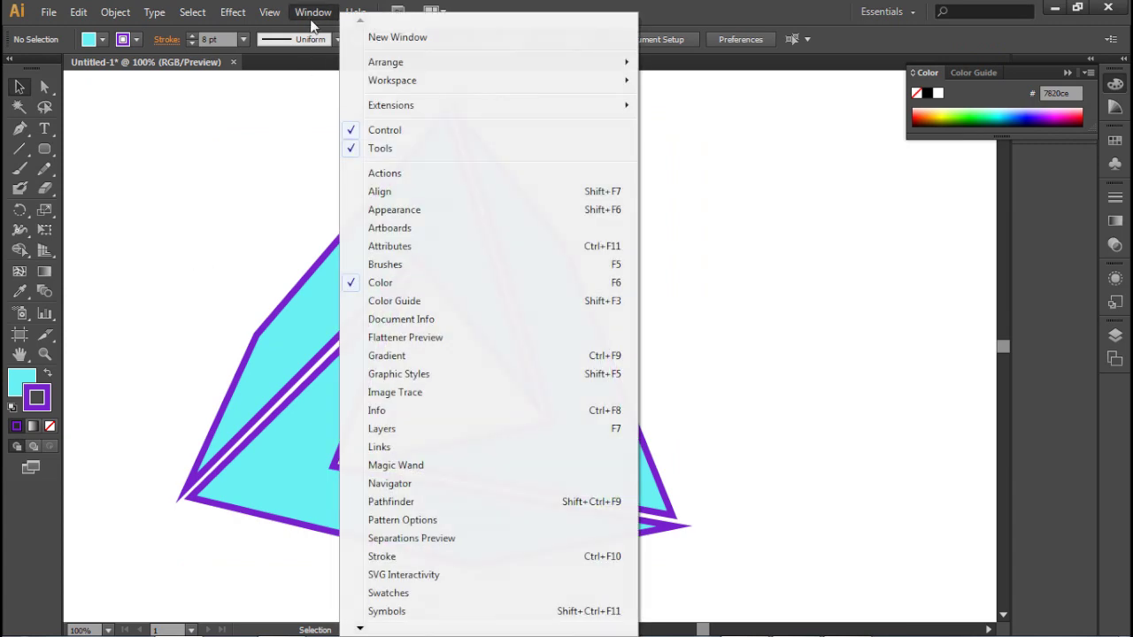
left_click(391, 556)
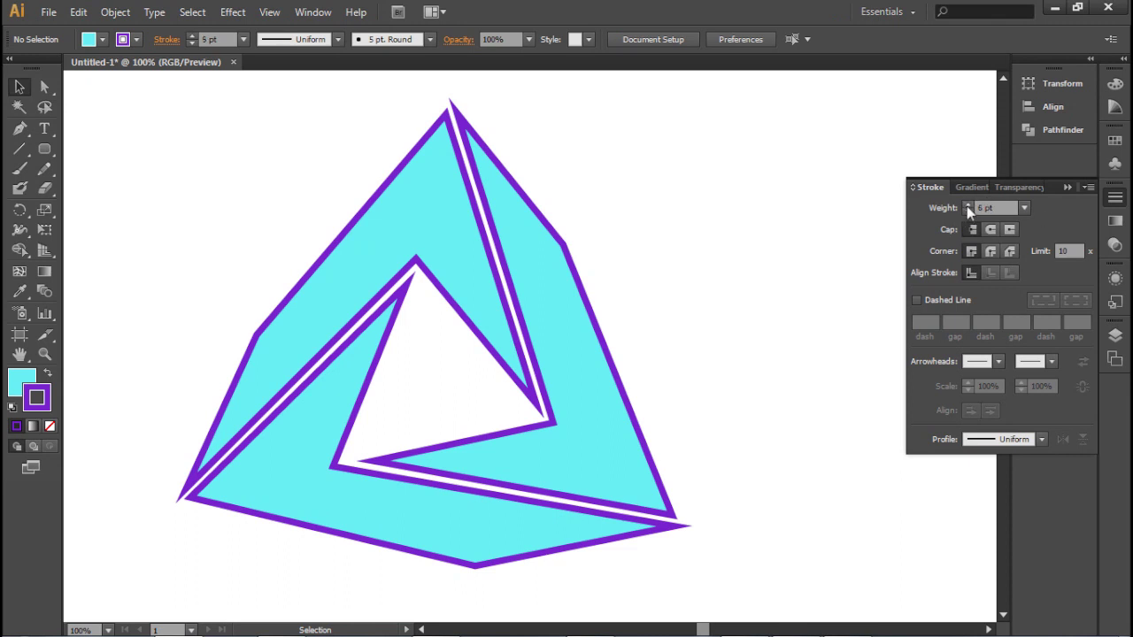
left_click(968, 206)
left_click(968, 206)
left_click(968, 206)
left_click(967, 212)
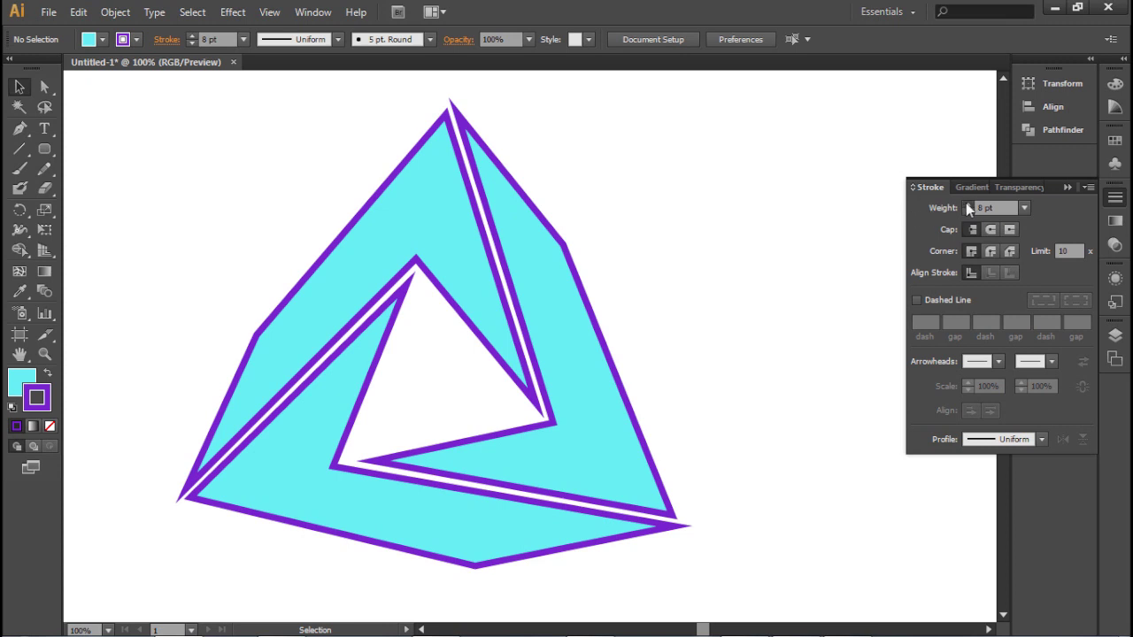
- Select all artwork on Layer 2 and reduce its stroke weight to 5 pt
left_click(1115, 335)
left_click(1069, 347)
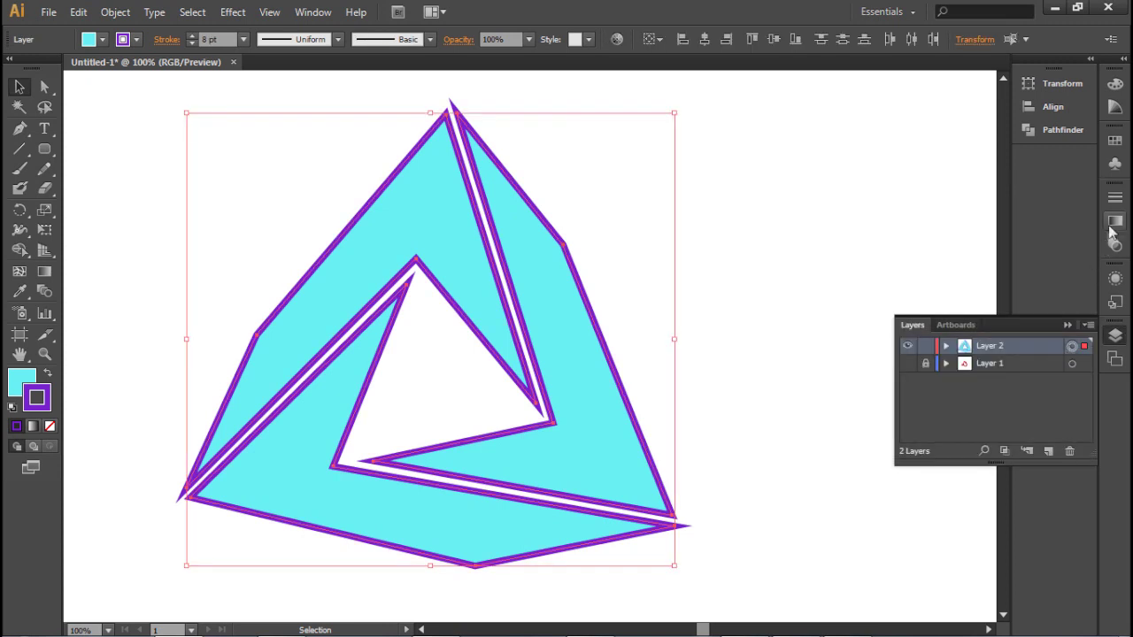
left_click(1115, 197)
left_click(967, 211)
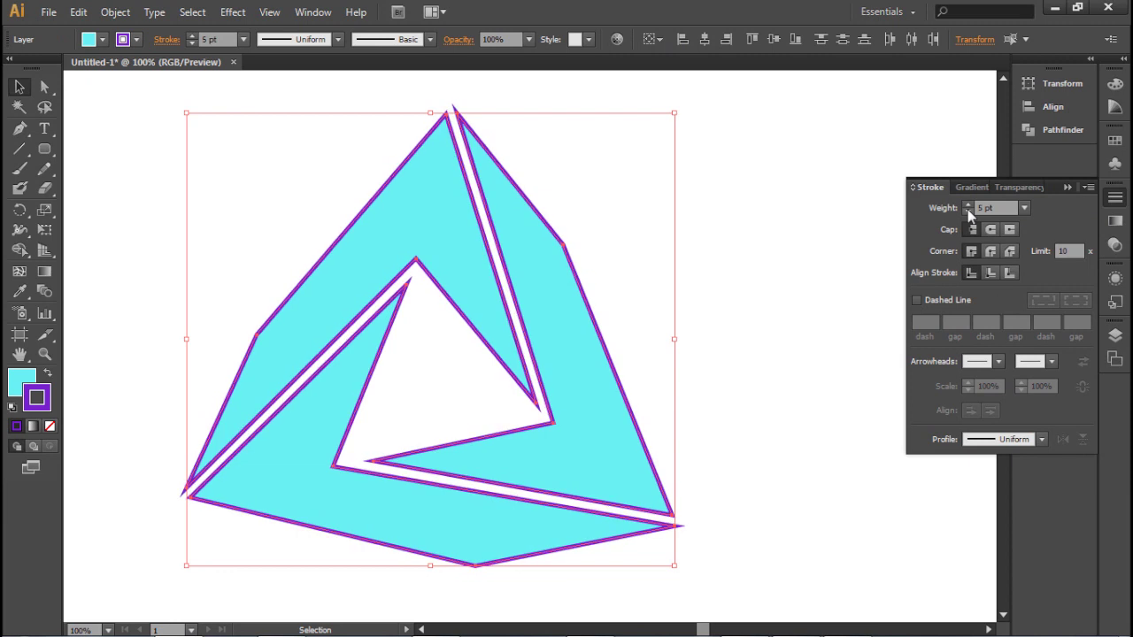
- Try bevel corners on the selected strokes and set them back to miter joins
left_click(1010, 251)
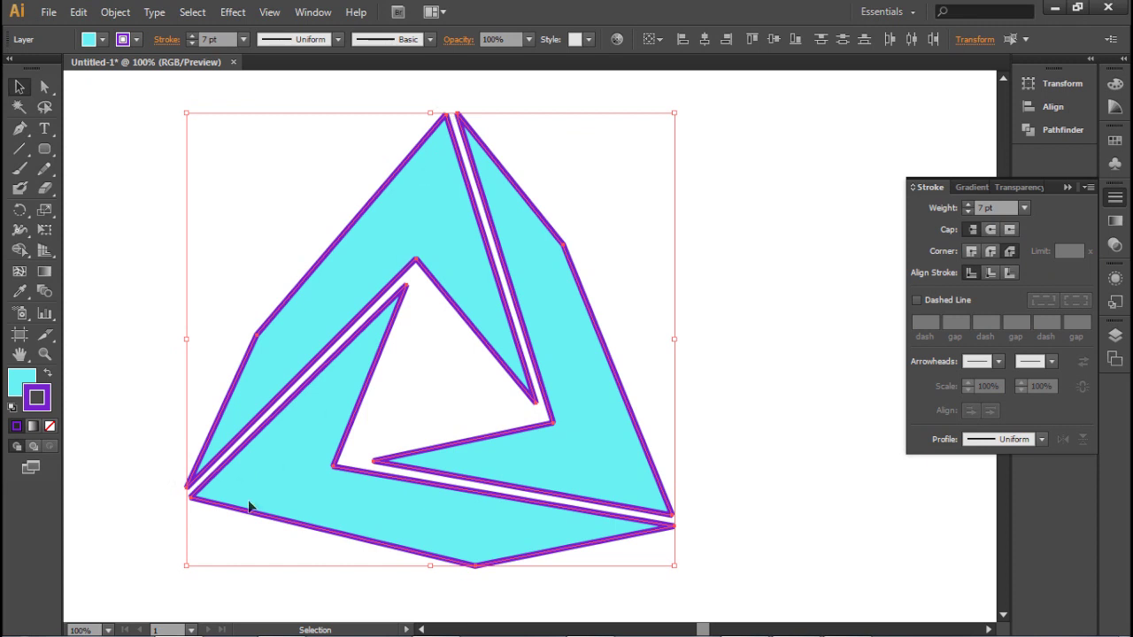
left_click(971, 251)
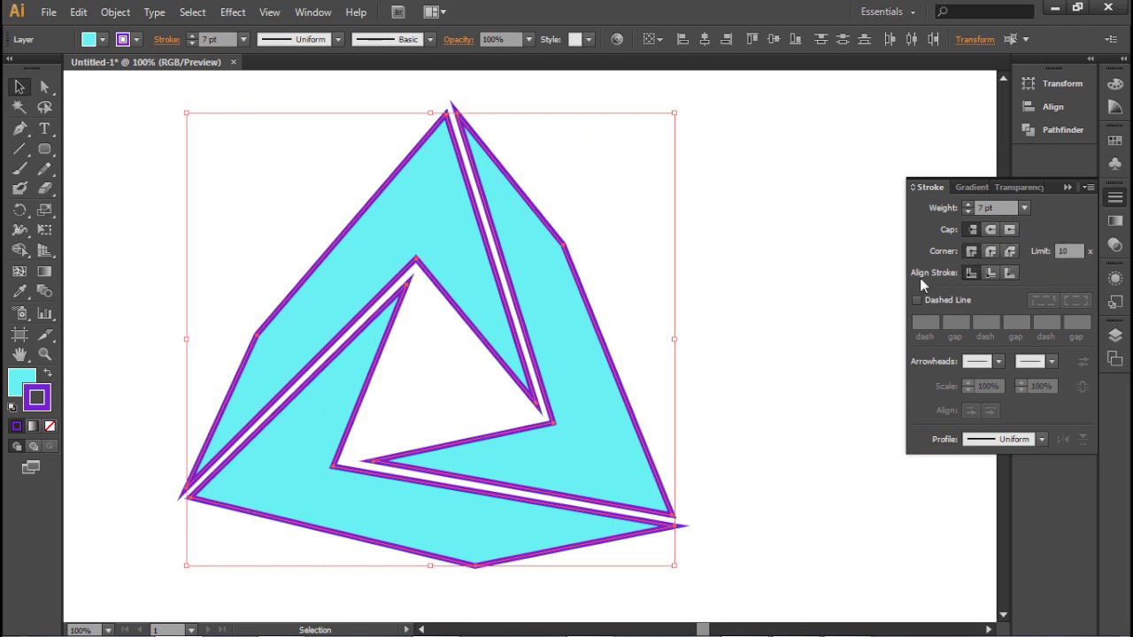
- Try aligning the strokes inside, align them outside instead, set their weight to 5 pt, and deselect the artwork
left_click(991, 272)
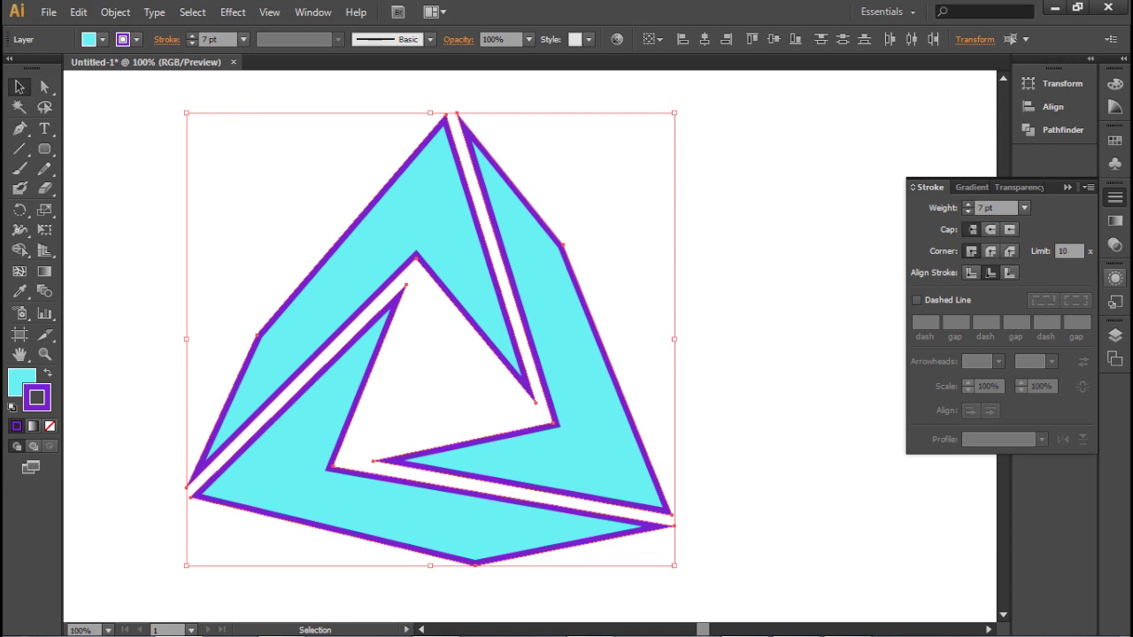
left_click(1012, 274)
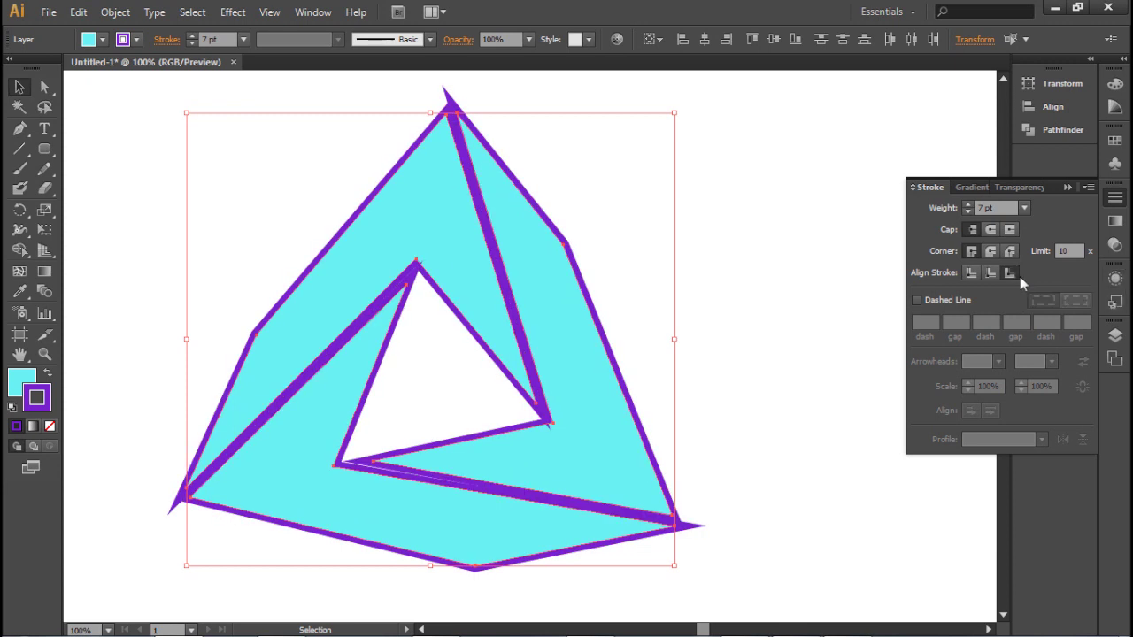
left_click(968, 212)
left_click(968, 213)
left_click(968, 212)
left_click(967, 204)
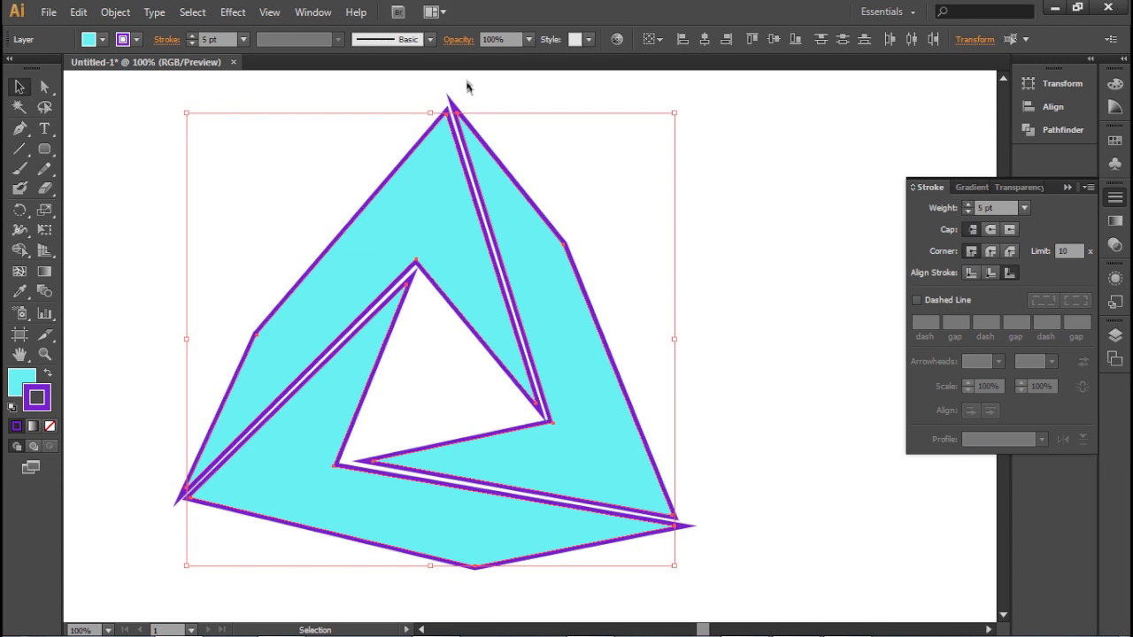
left_click(135, 162)
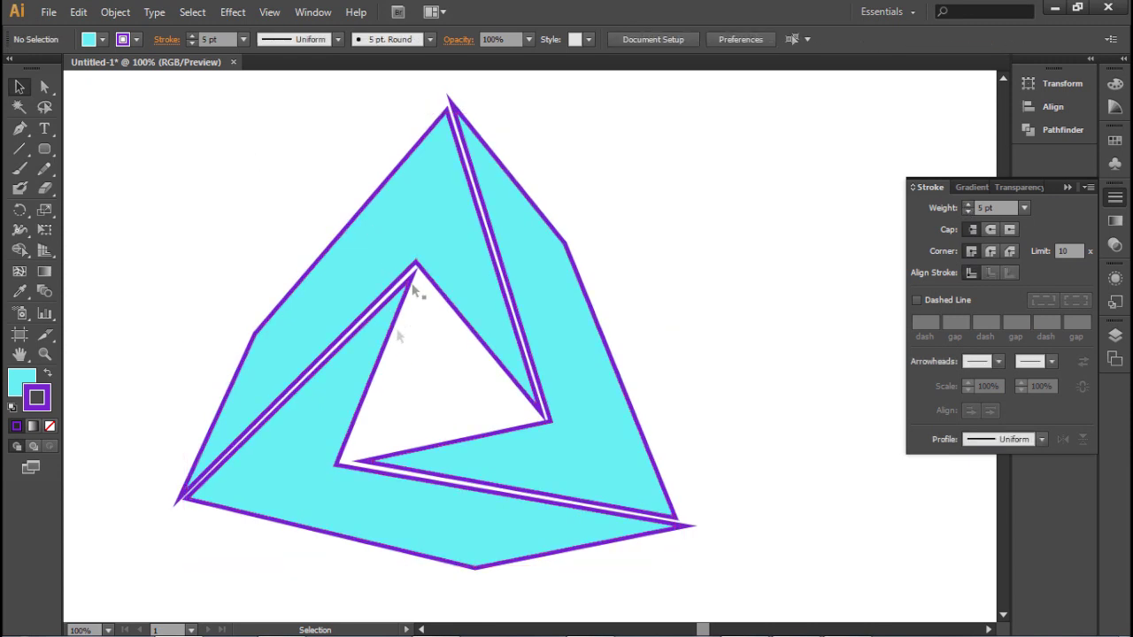
- Make the fill colour active and add a new layer above Layer 2
double_click(38, 399)
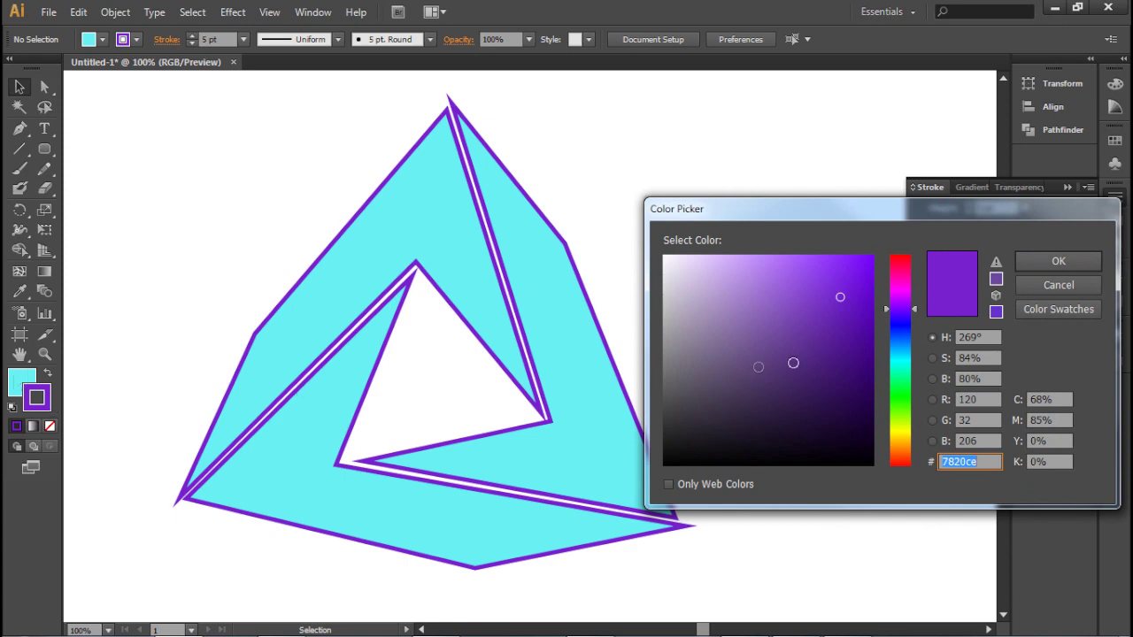
left_click(1055, 287)
left_click(22, 382)
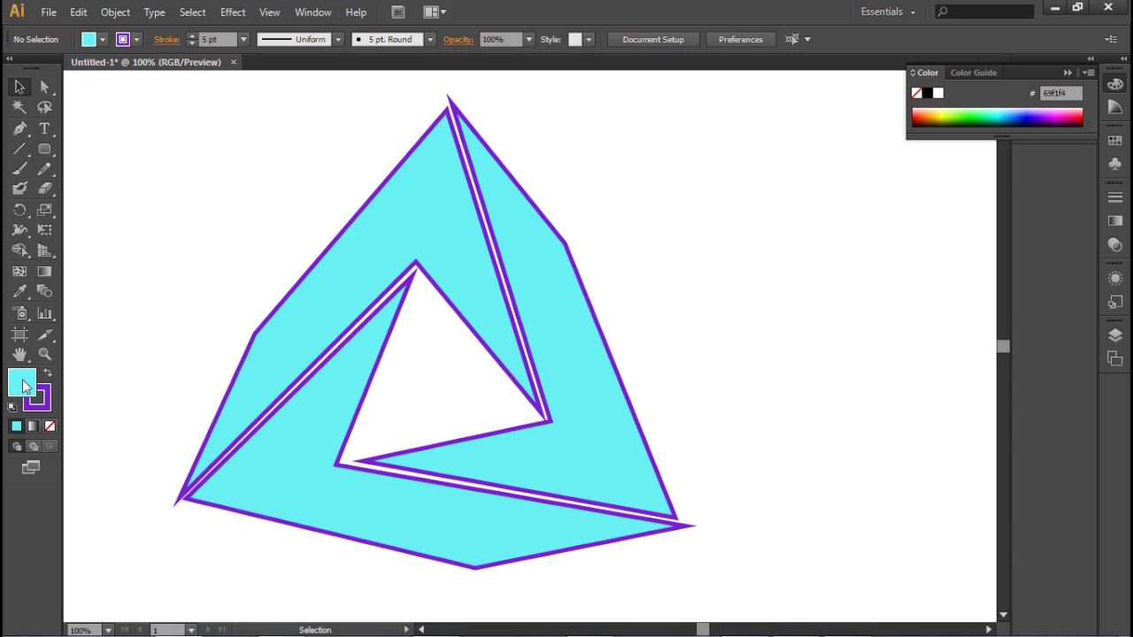
left_click(1115, 336)
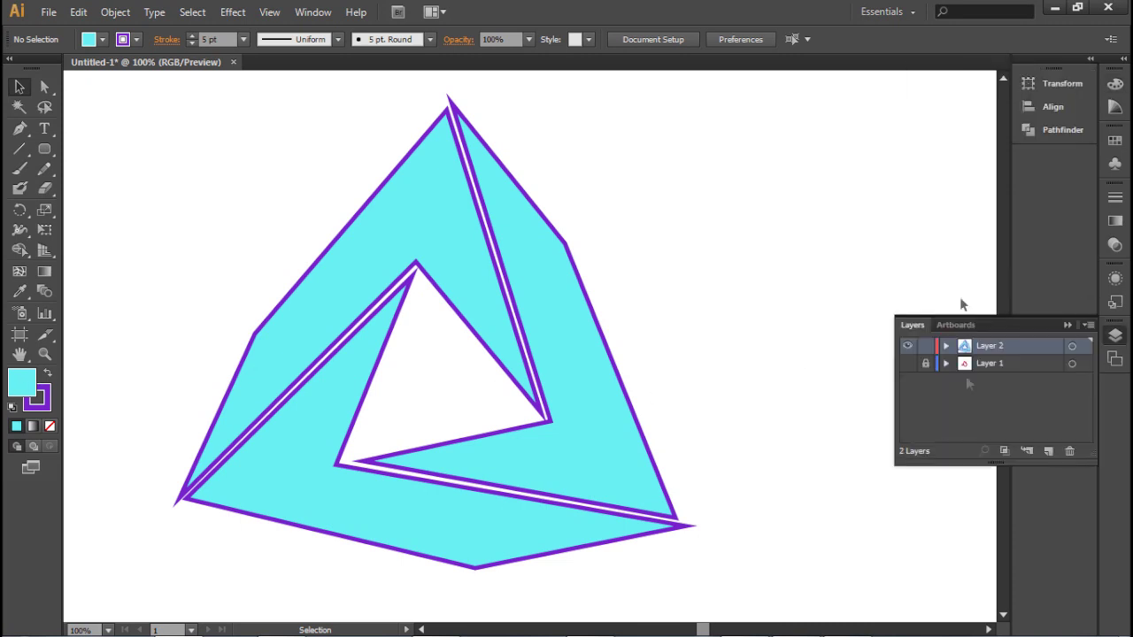
left_click(1046, 452)
left_click(925, 364)
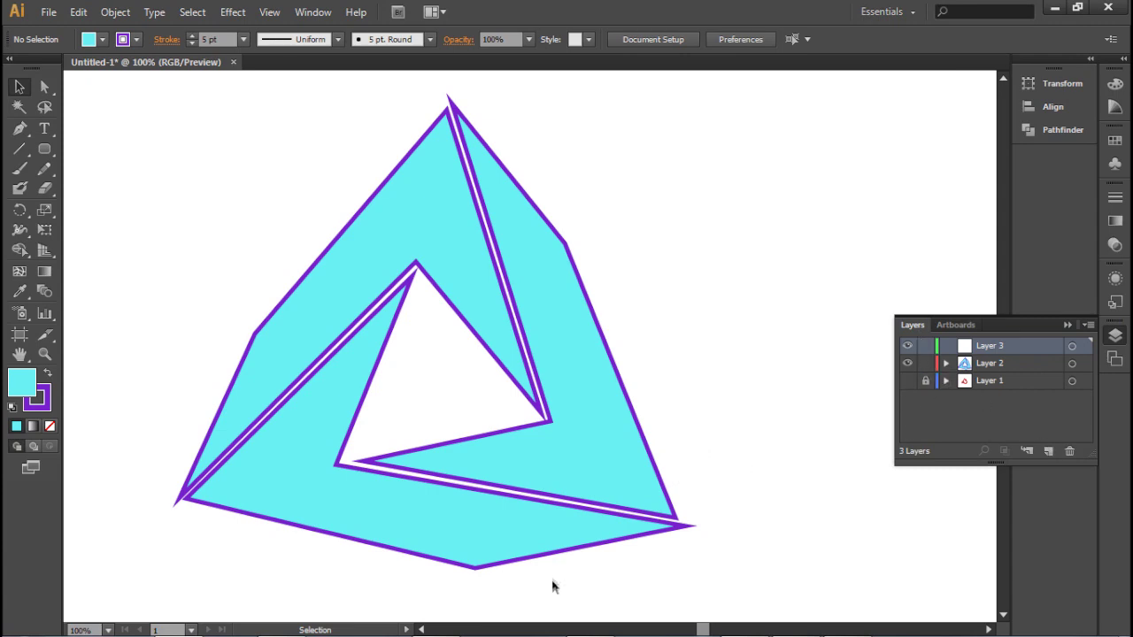
- Start a highlight path with the Pen tool at the right shape's inner tip and draw a gentle curve toward its lower outer corner
scroll(675, 526, "up", 3)
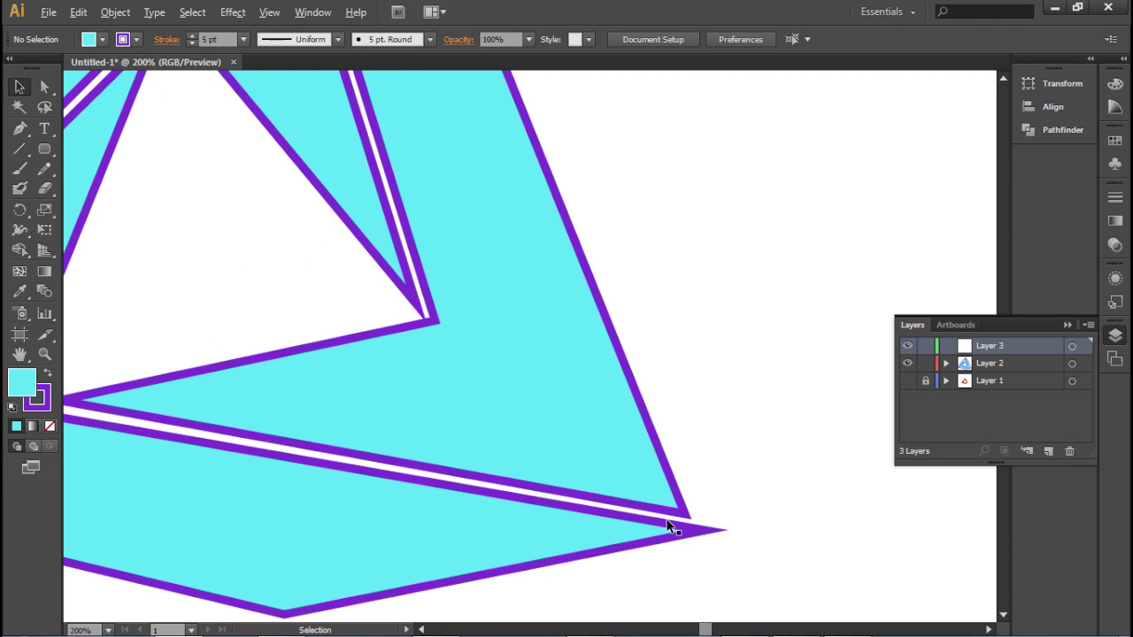
scroll(672, 501, "up", 2)
scroll(404, 417, "down", 4)
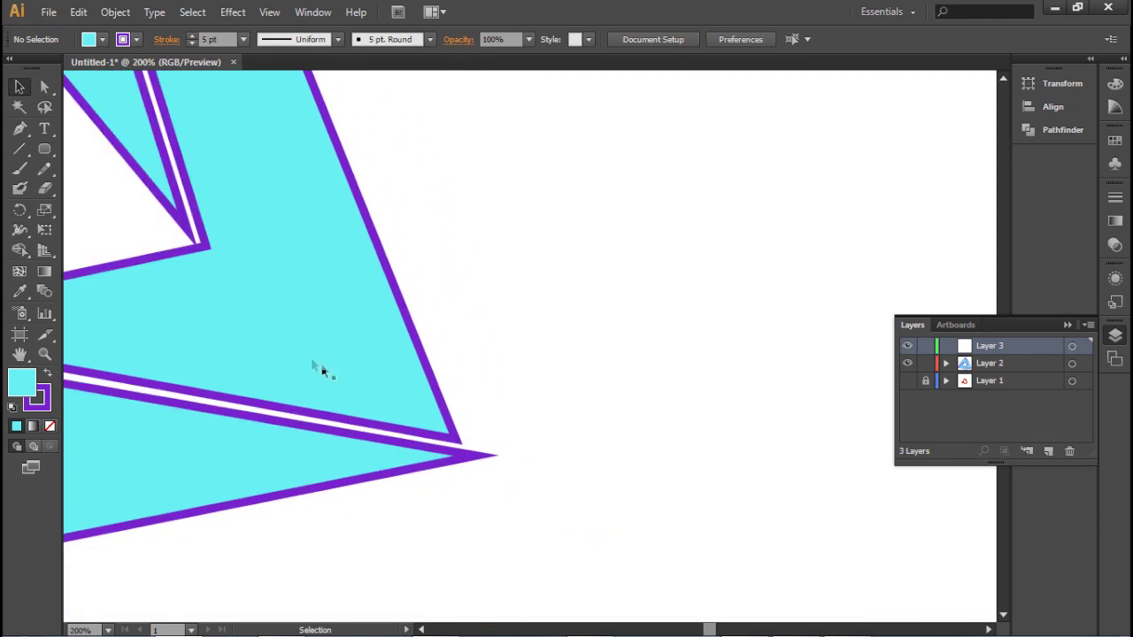
left_click_drag(316, 366, 749, 435)
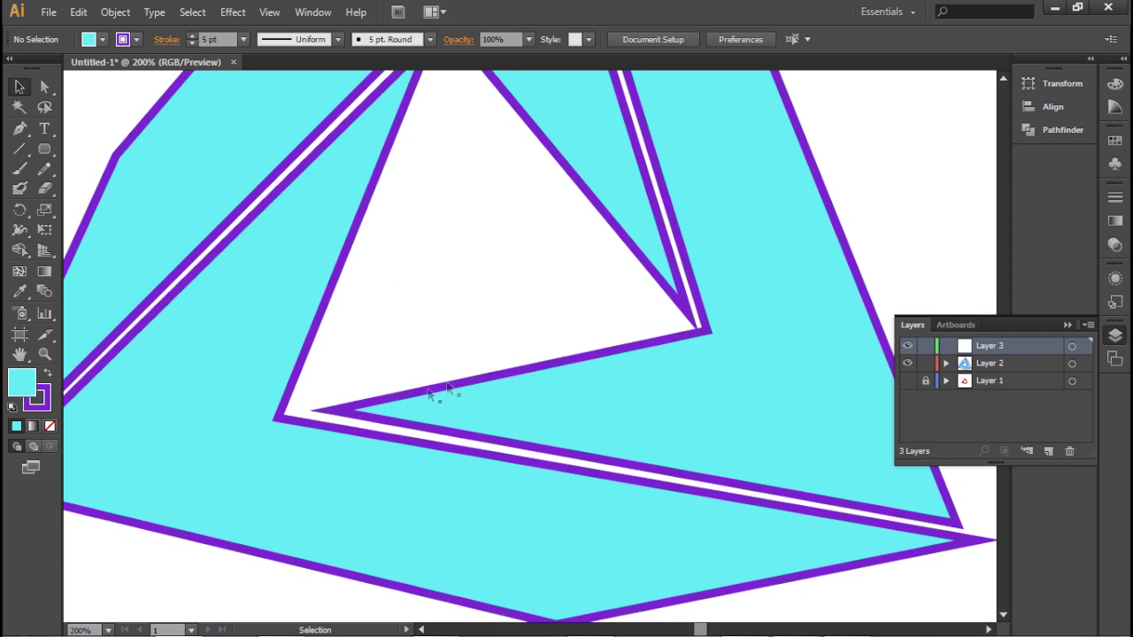
scroll(406, 399, "up", 1)
scroll(406, 395, "up", 1)
key("p")
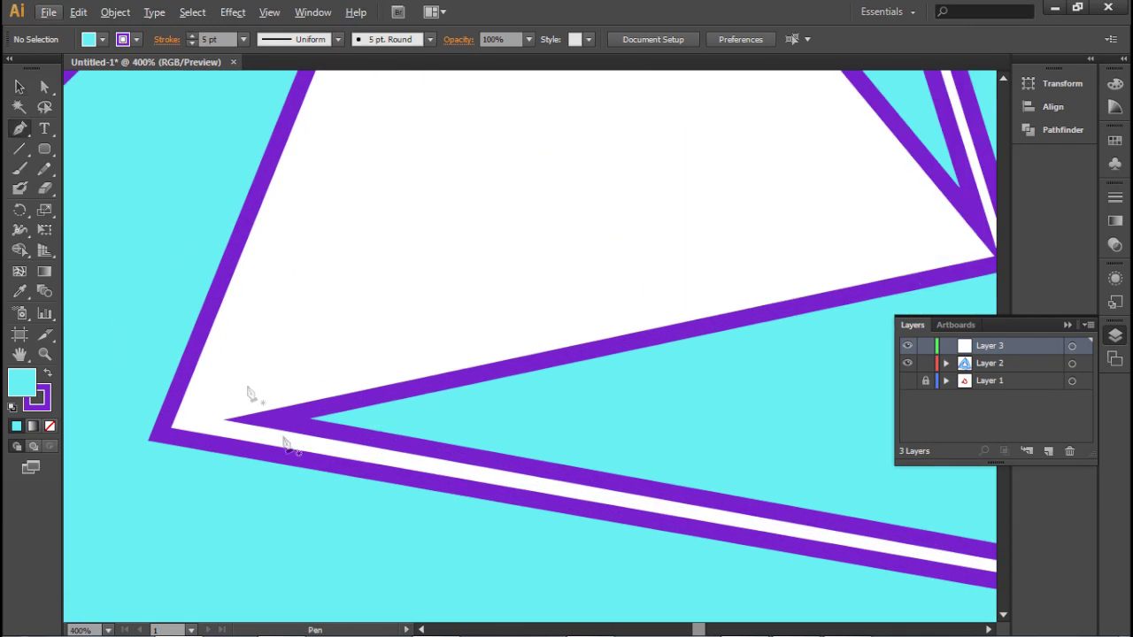
left_click(314, 426)
left_click_drag(784, 475, 419, 375)
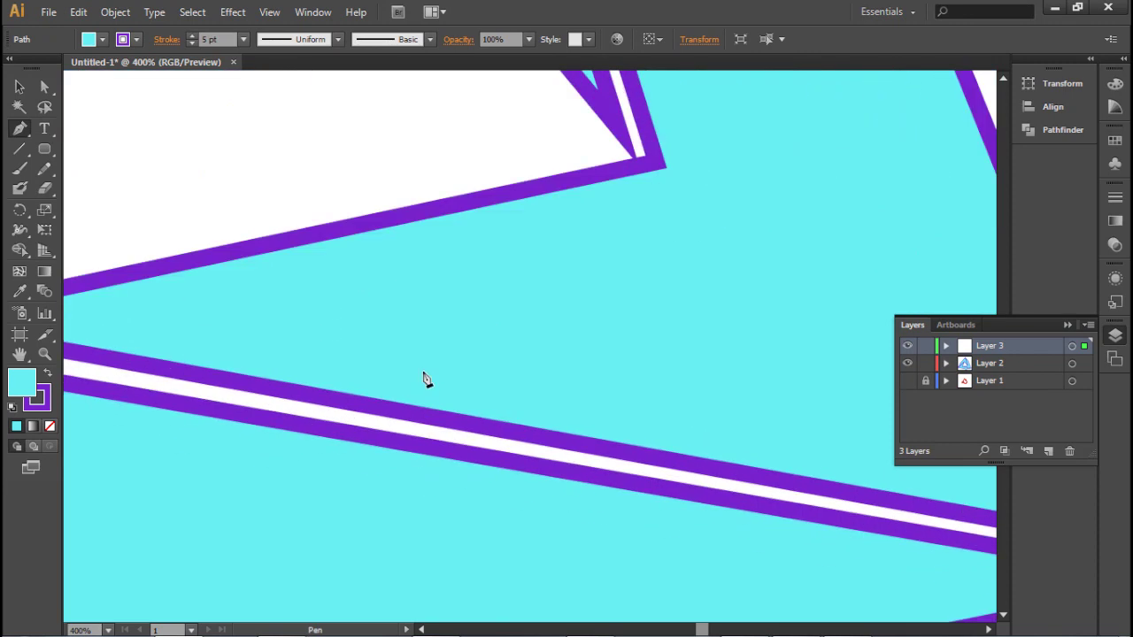
scroll(422, 374, "down", 2)
left_click_drag(607, 386, 600, 388)
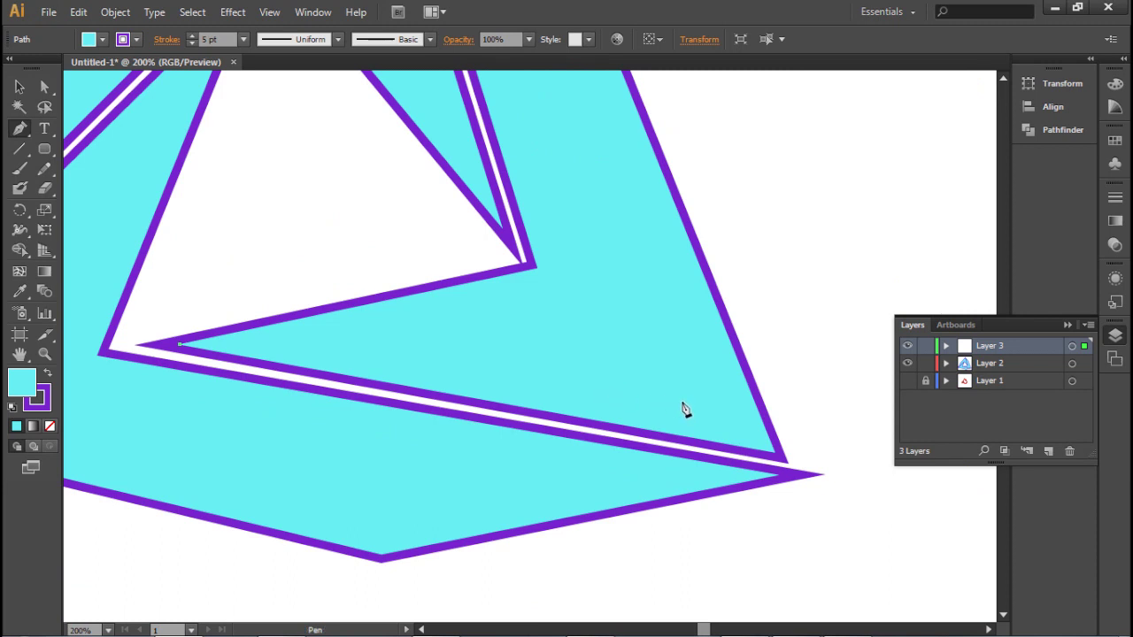
mouse_move(739, 384)
left_mouse_down()
mouse_move(763, 386)
mouse_move(751, 400)
left_mouse_up()
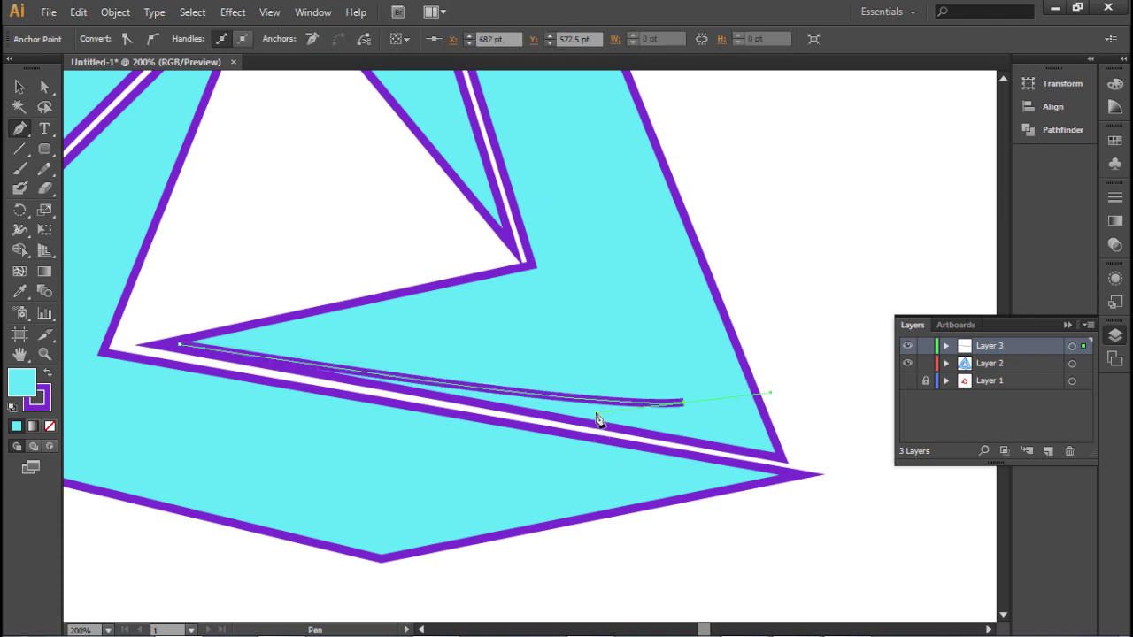
- Remove the highlight path's stroke, keep its cyan fill active, and drop the outgoing handle of its last anchor
left_click(40, 397)
left_click(50, 428)
key("x")
left_click(683, 403)
key("ctrl")
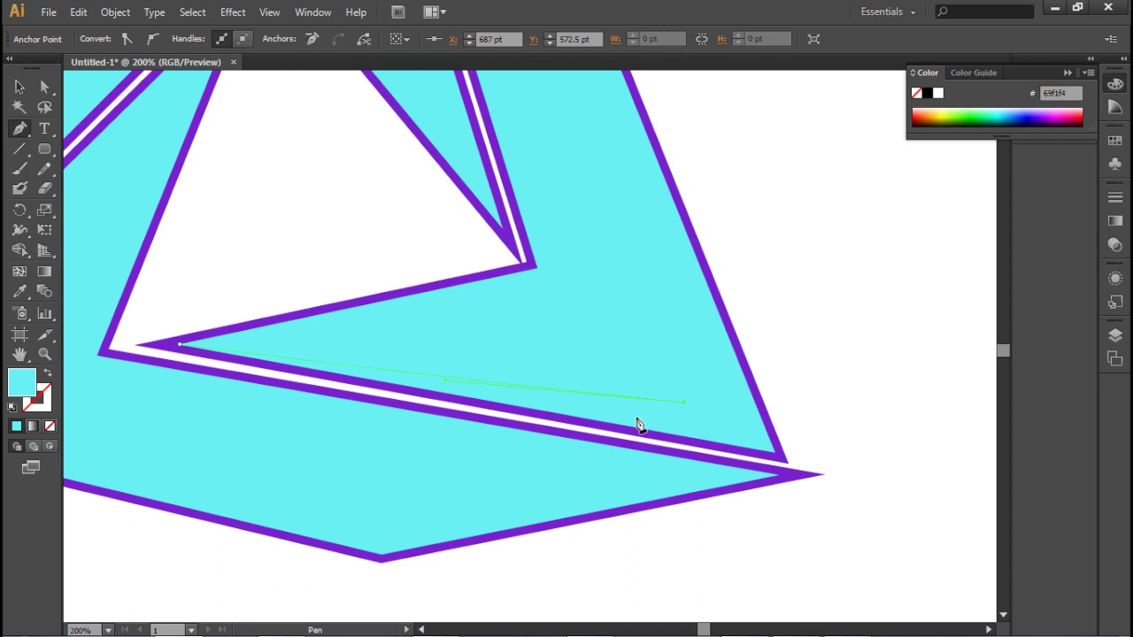
key("ctrl")
- Extend the highlight path with a straight edge up to the right shape's upper outer corner
left_click_drag(715, 276, 723, 498)
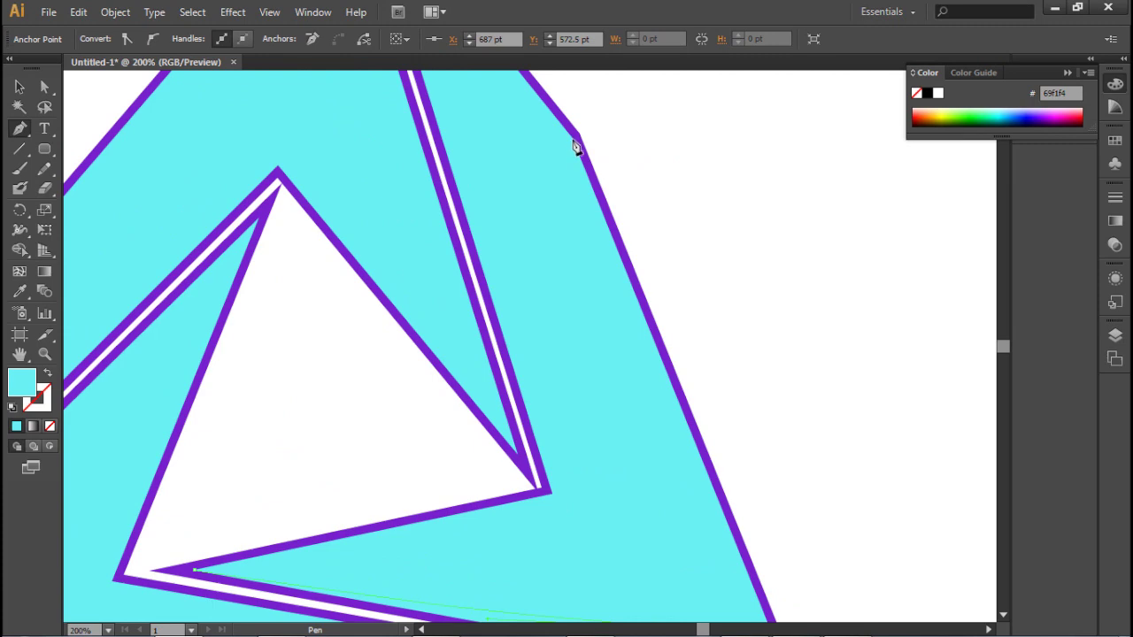
left_click(576, 146)
left_click_drag(746, 288, 703, 184)
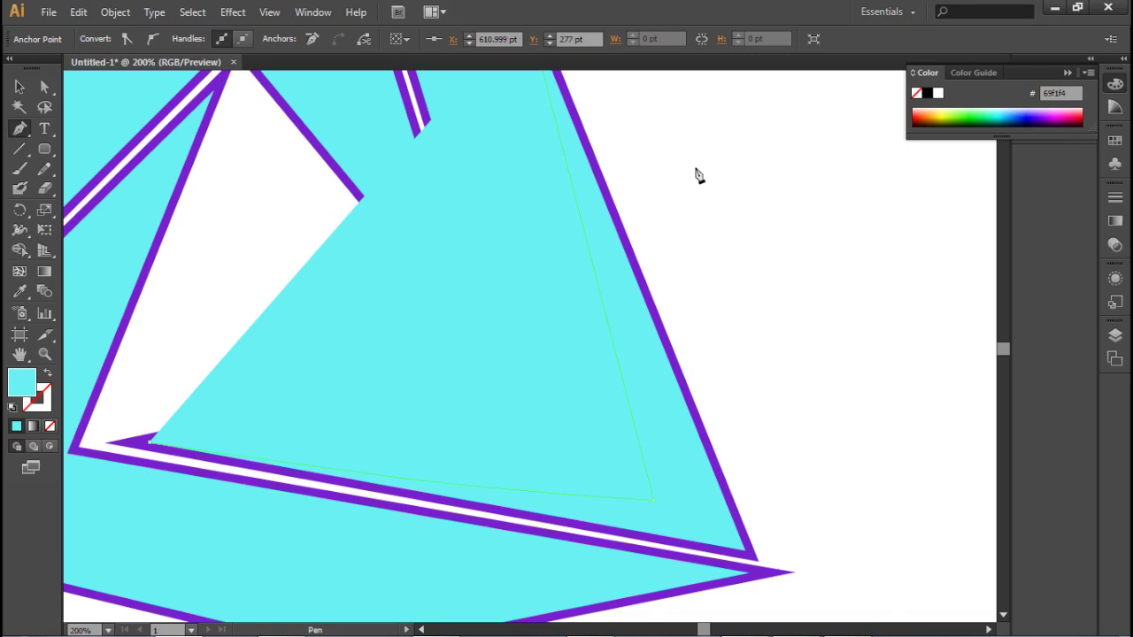
key("ctrl+minus")
key("ctrl+minus")
key("ctrl+minus")
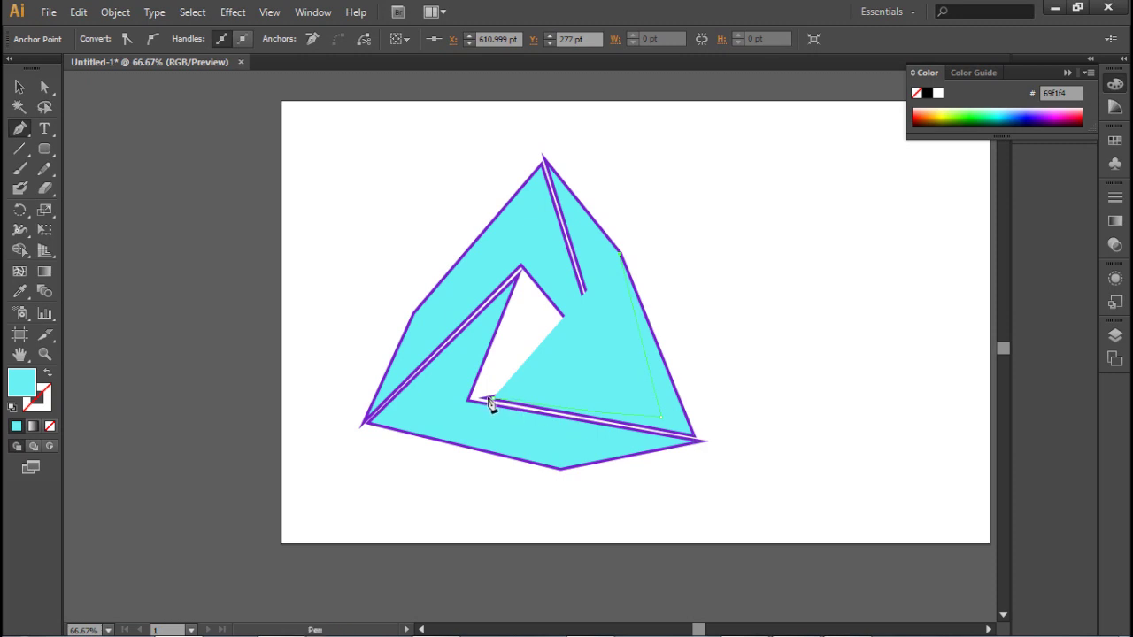
left_click(630, 392, "ctrl")
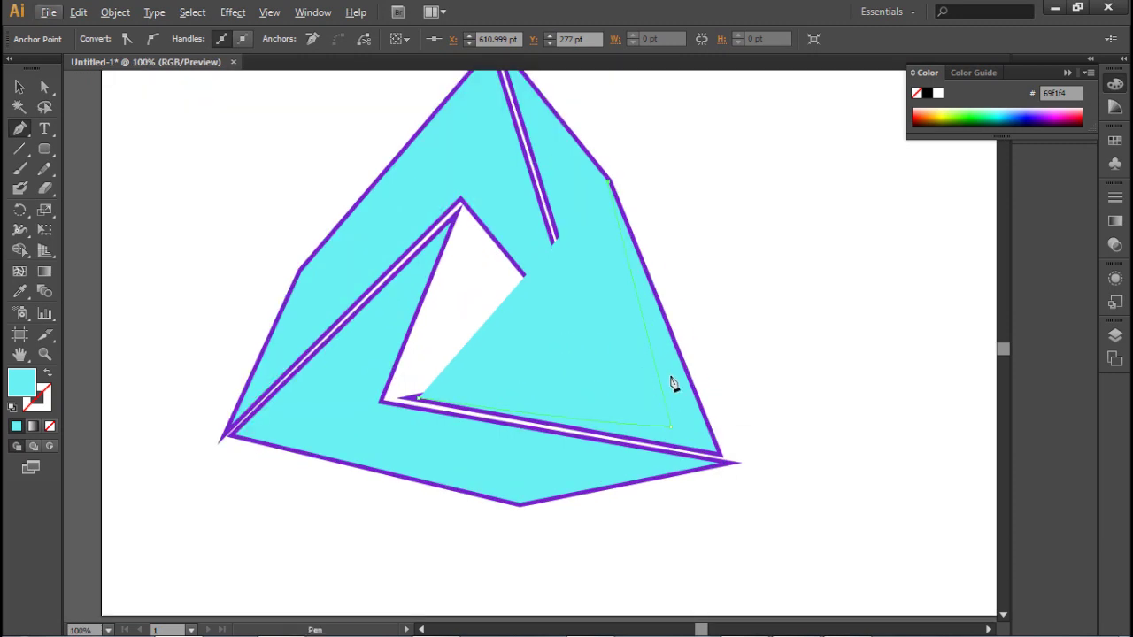
left_click_drag(675, 373, 634, 367)
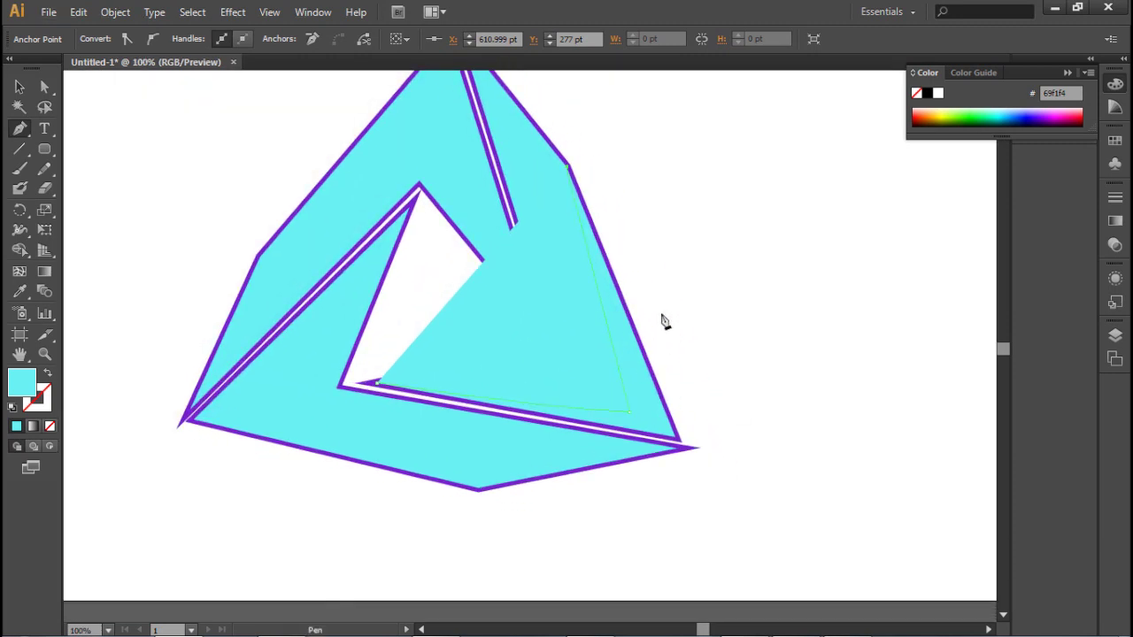
- Continue the highlight path loosely outside the right shape's outer edge and down past its lower corner
left_click(726, 131)
left_click(810, 205)
left_click(828, 358)
left_click(815, 406)
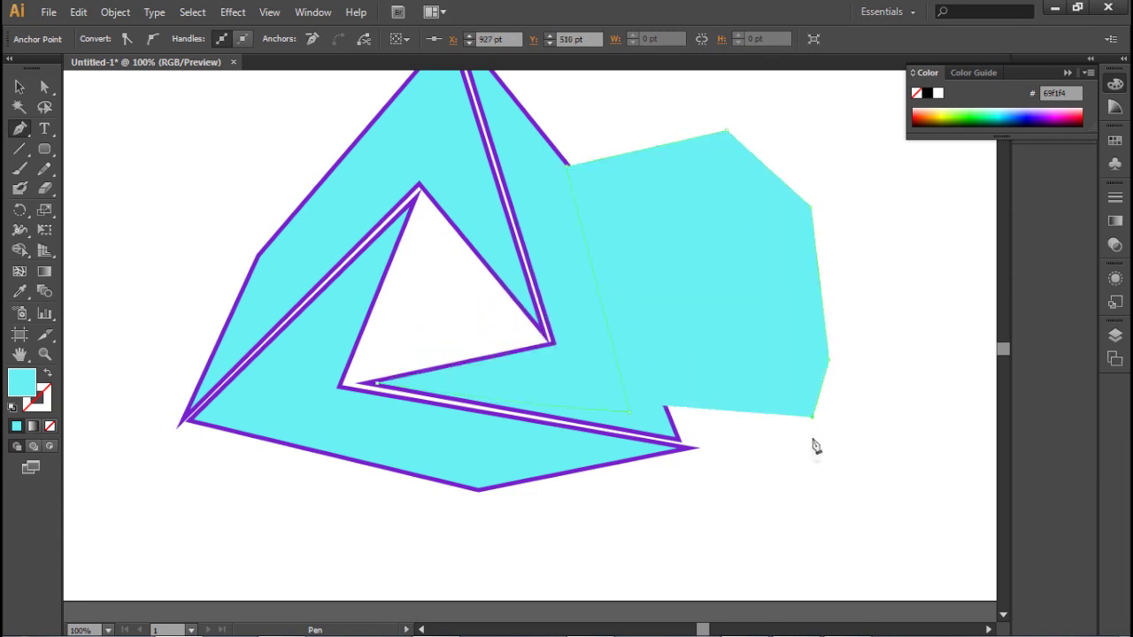
left_click(808, 457)
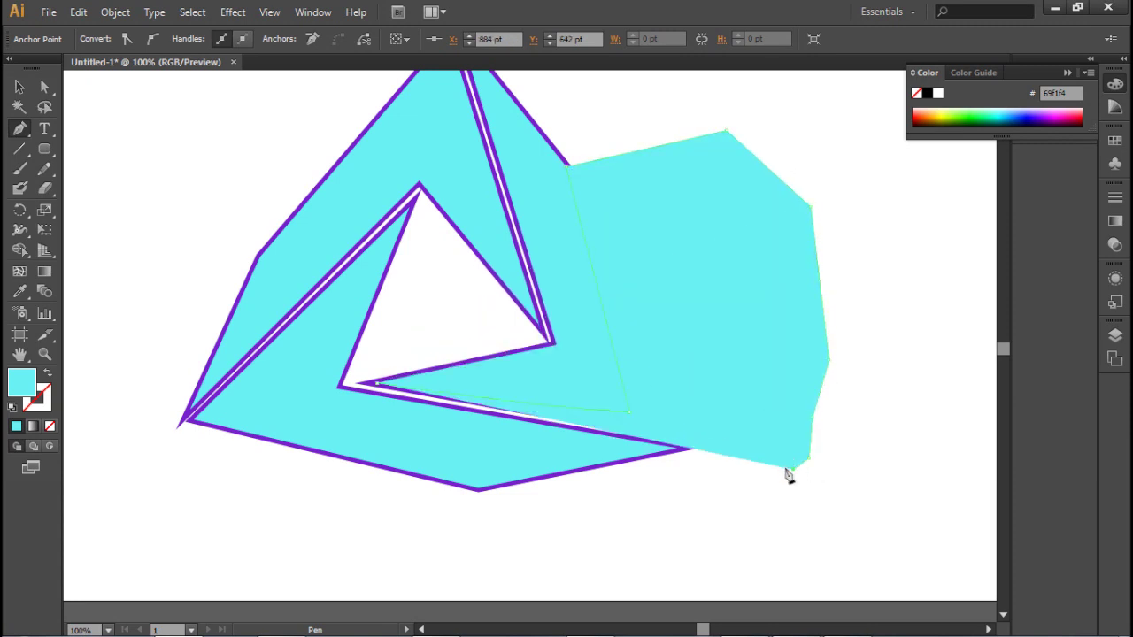
left_click(798, 464, "ctrl")
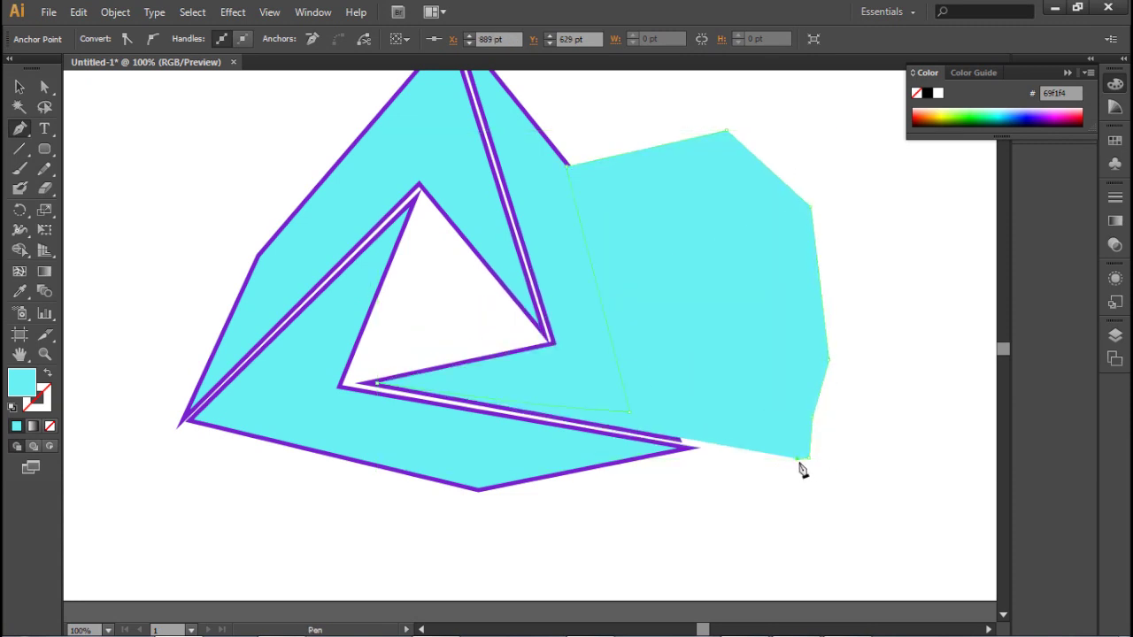
left_click(798, 460)
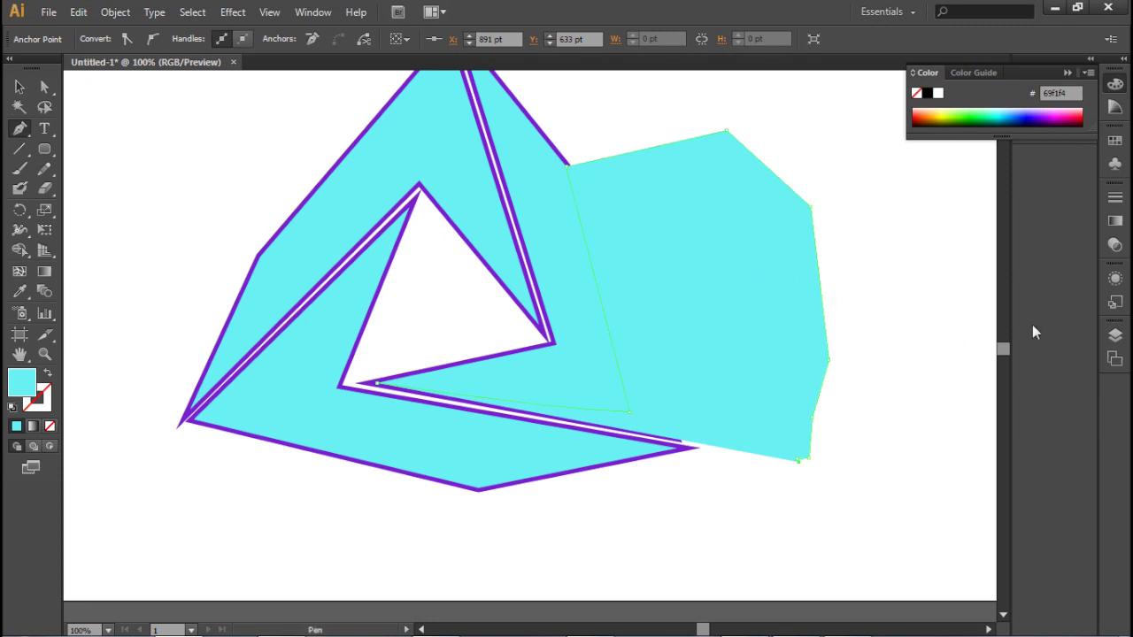
- Select the artwork on Layer 3 and Layer 2, delete the highlight area outside the logo with Shape Builder, and deselect
left_click(1115, 335)
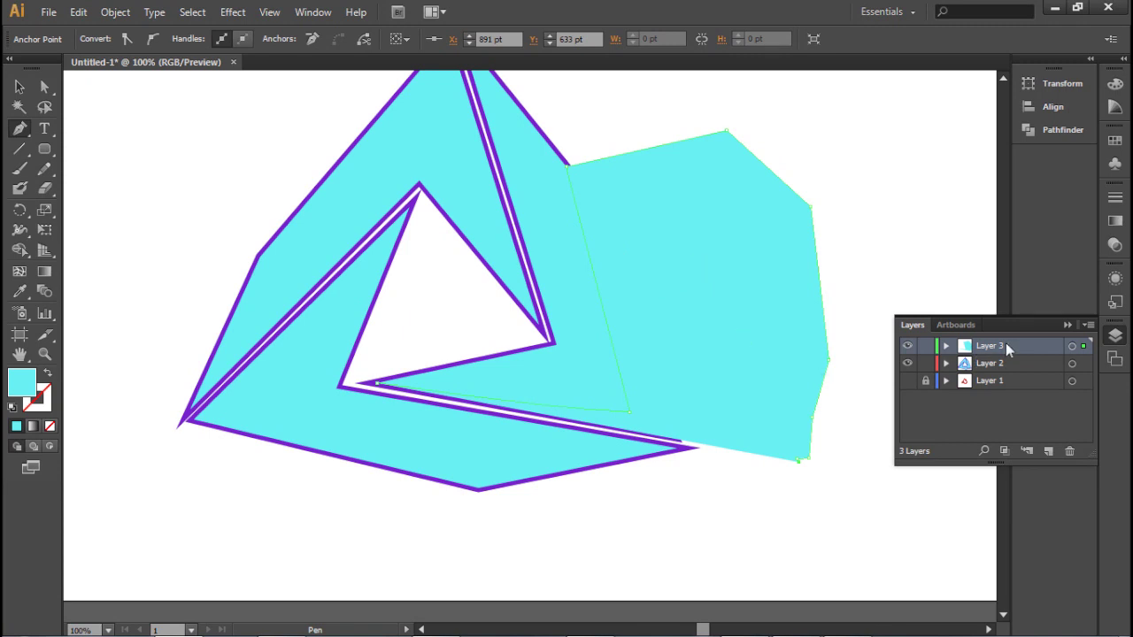
left_click(1071, 347)
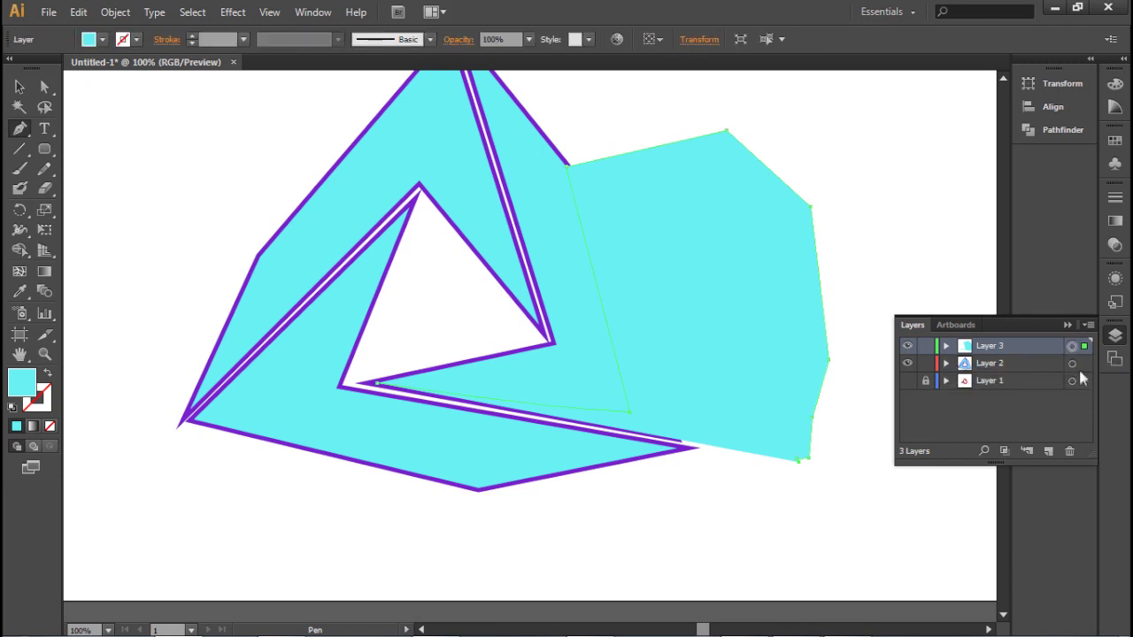
left_click(1084, 363, "shift")
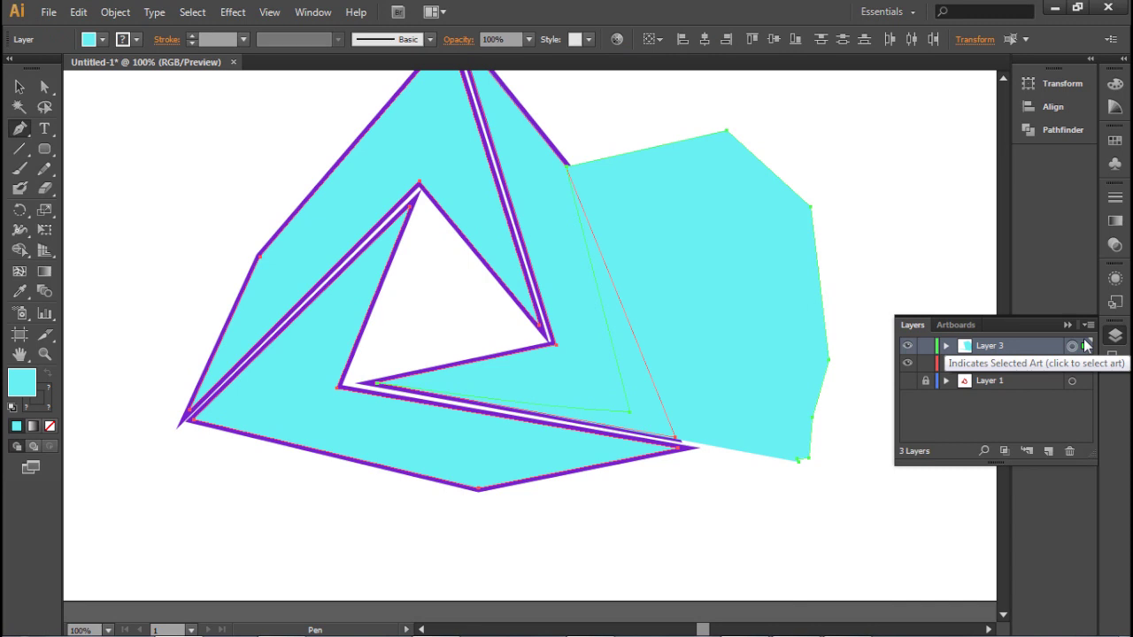
left_click_drag(19, 250, 167, 253)
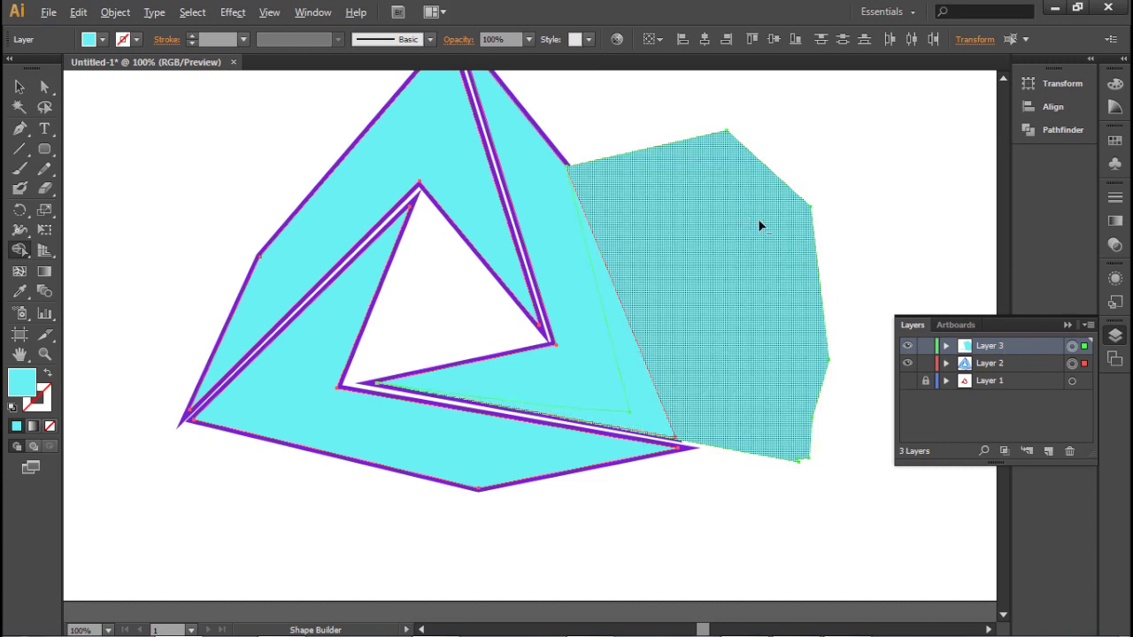
left_click(706, 254, "alt")
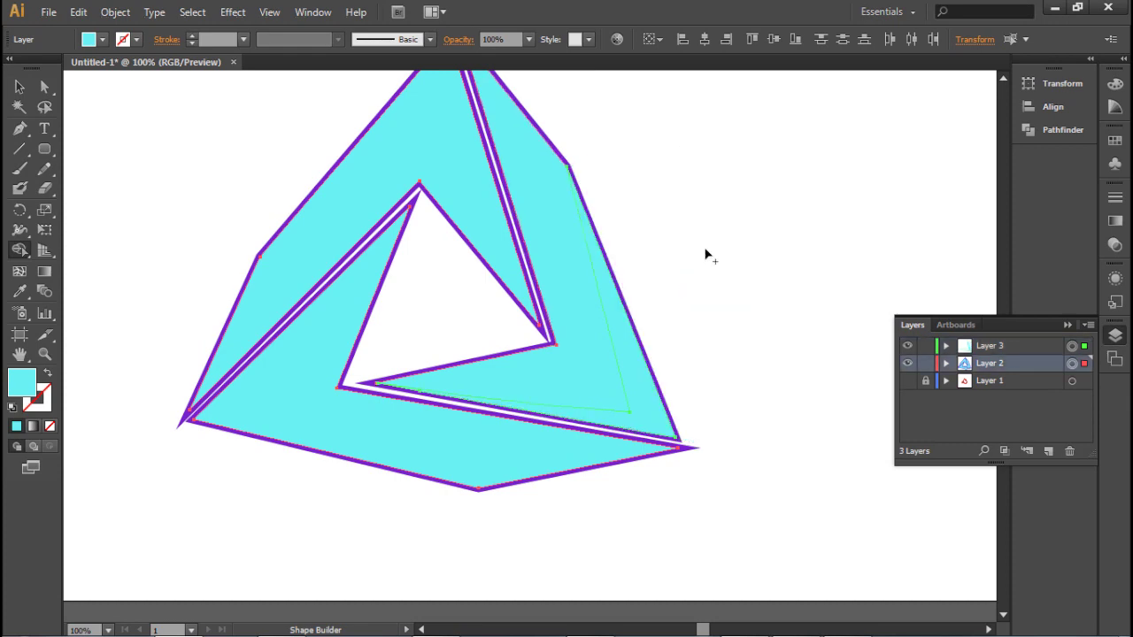
left_click(20, 89)
left_click(774, 278)
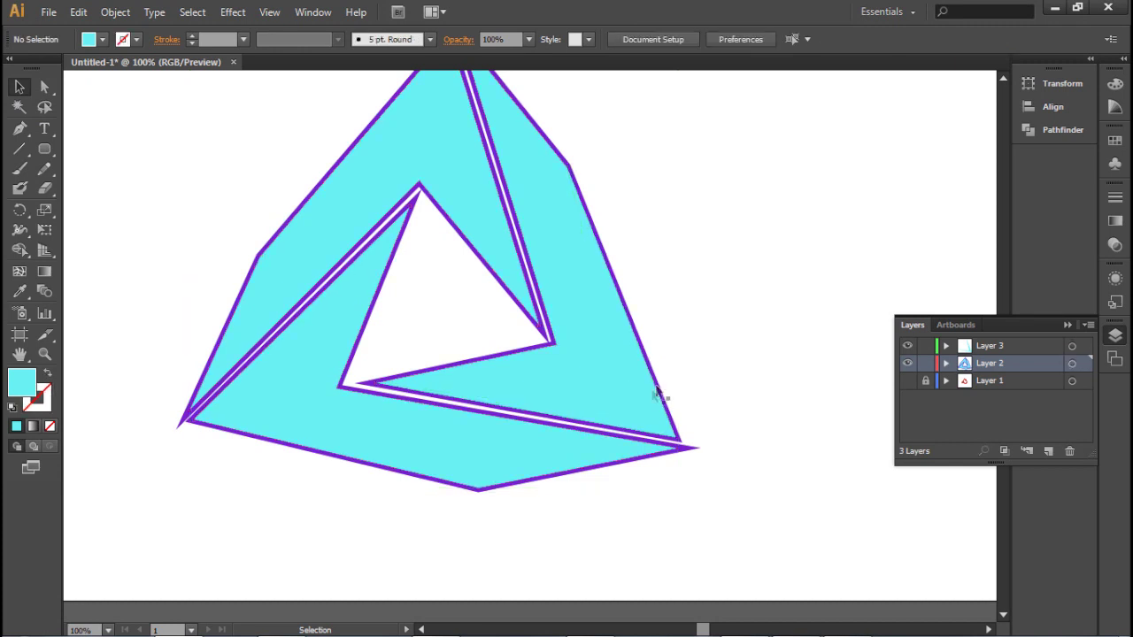
- Try the lighter cyan fill #9ff7f7 on the highlight shape and deselect it
left_click(651, 397)
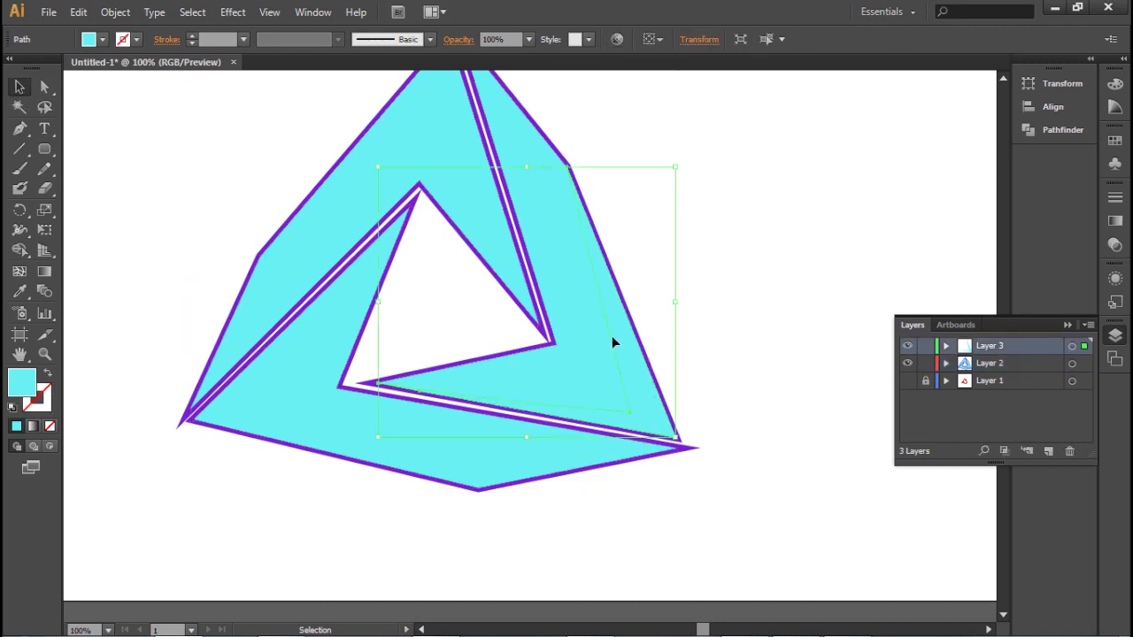
double_click(34, 385)
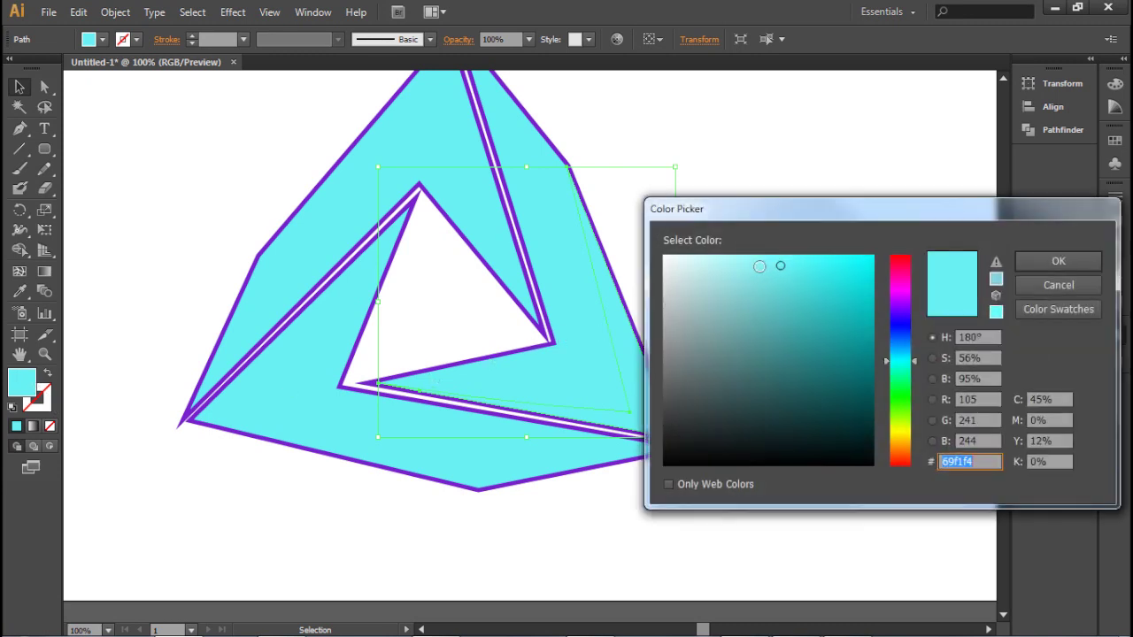
left_click_drag(754, 265, 738, 261)
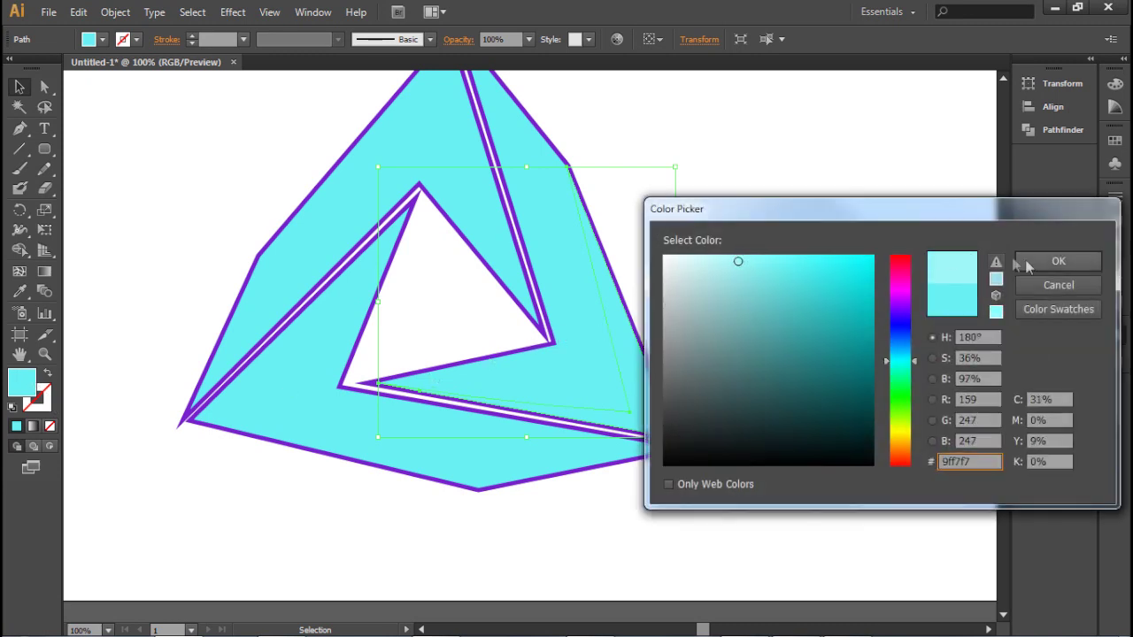
left_click(1054, 269)
left_click(803, 287)
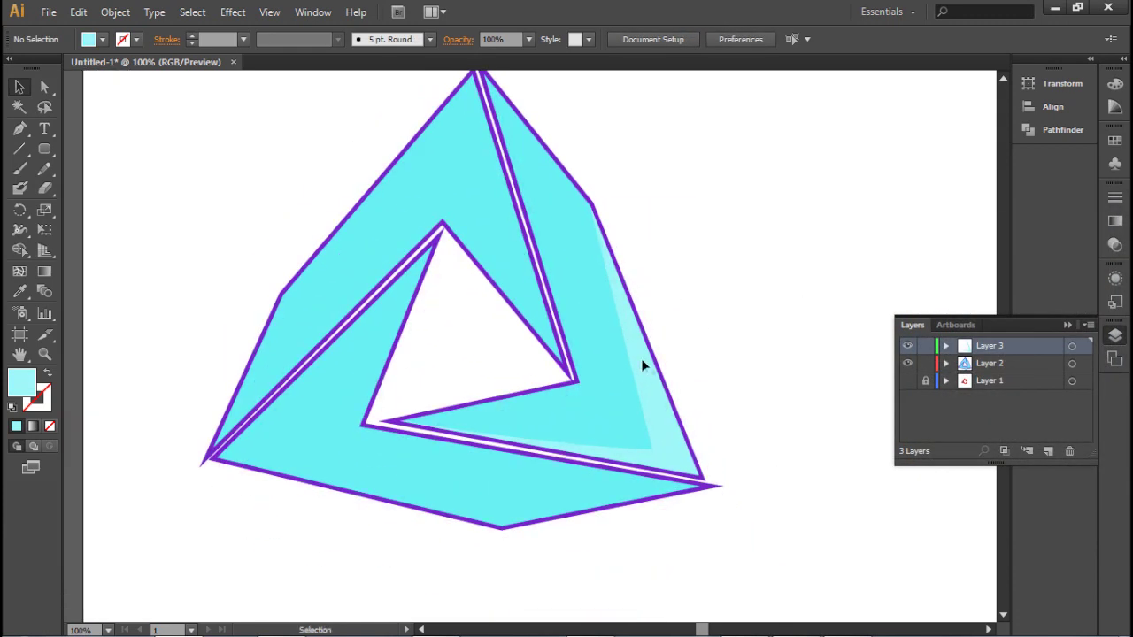
- Try a slightly more saturated cyan fill on the highlight shape and deselect it
left_click(645, 362)
double_click(31, 389)
left_click_drag(703, 256, 757, 264)
left_click(1087, 267)
left_click(786, 357)
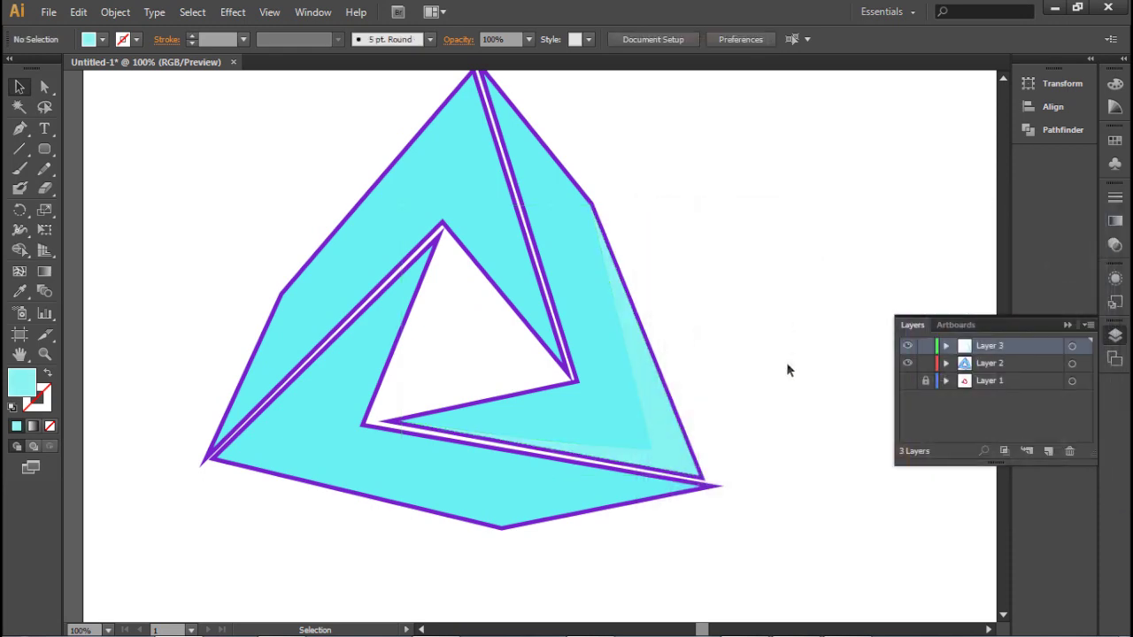
- Fill the highlight shape along the right side with a paler cyan and deselect it
left_click(669, 423)
double_click(22, 383)
left_click_drag(752, 262, 723, 259)
left_click(1031, 259)
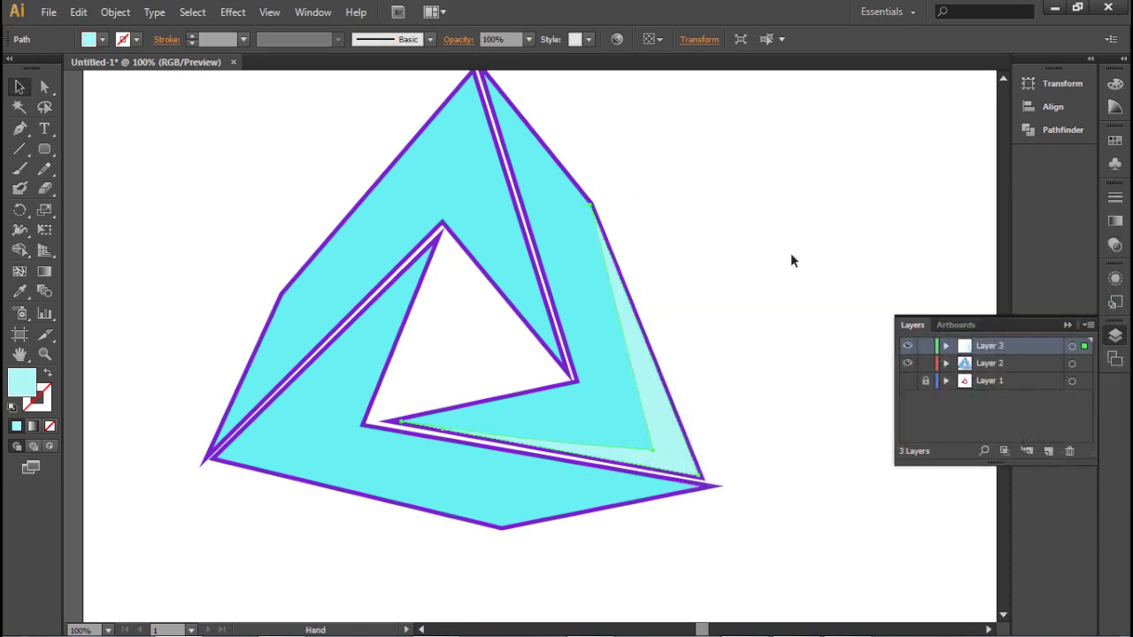
left_click(703, 288)
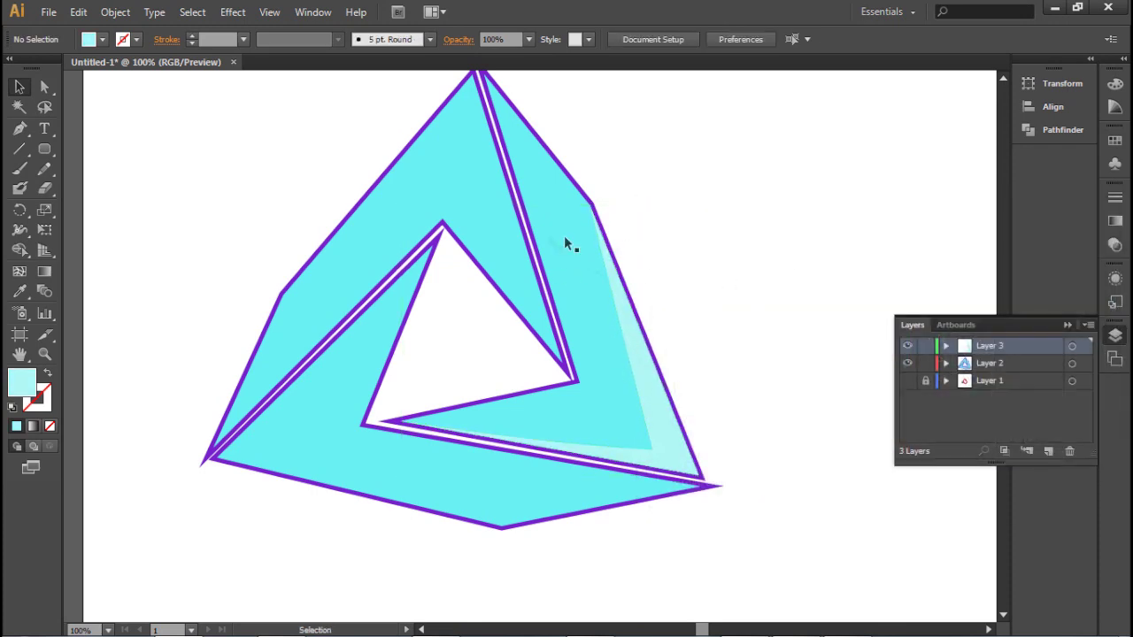
scroll(620, 354, "down", 1)
scroll(656, 280, "up", 1)
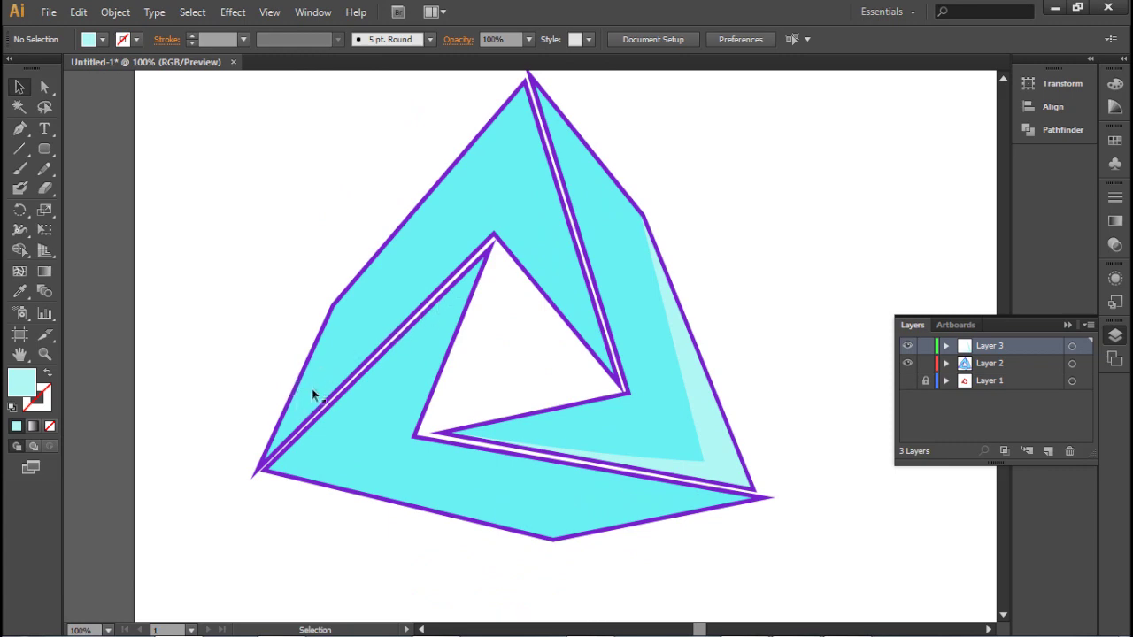
- Draw the inner edge of a left-side highlight with the Pen tool, from the lower-left corner through a curved point near the bend to the apex
key("z")
left_click(262, 469)
key("p")
left_click(274, 453)
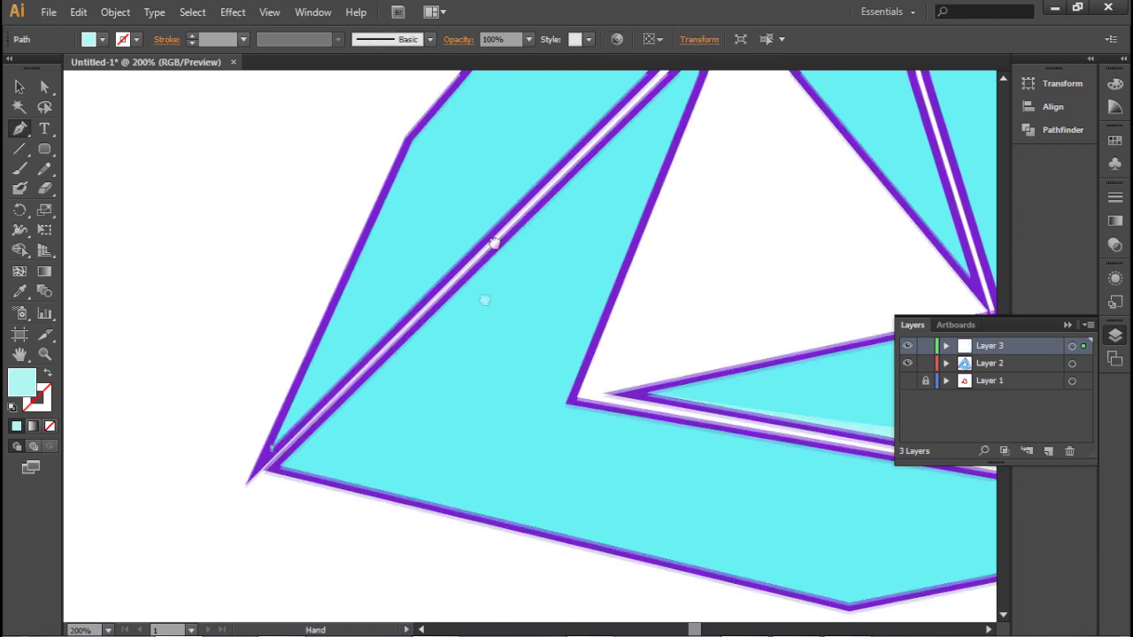
scroll(477, 301, "up", 5)
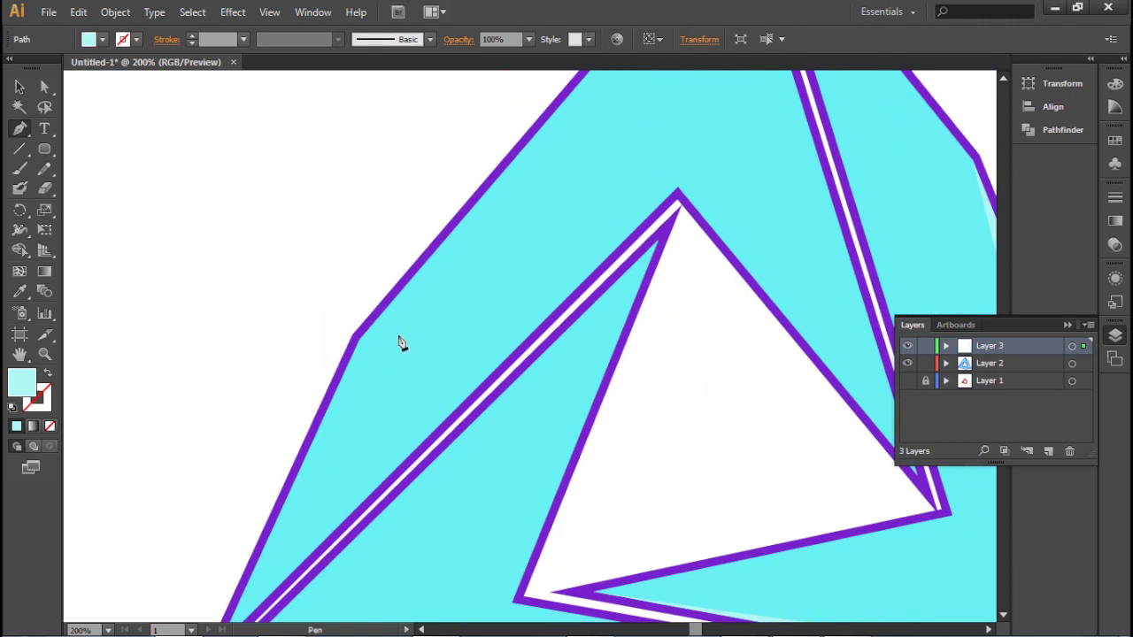
left_click_drag(411, 333, 362, 355)
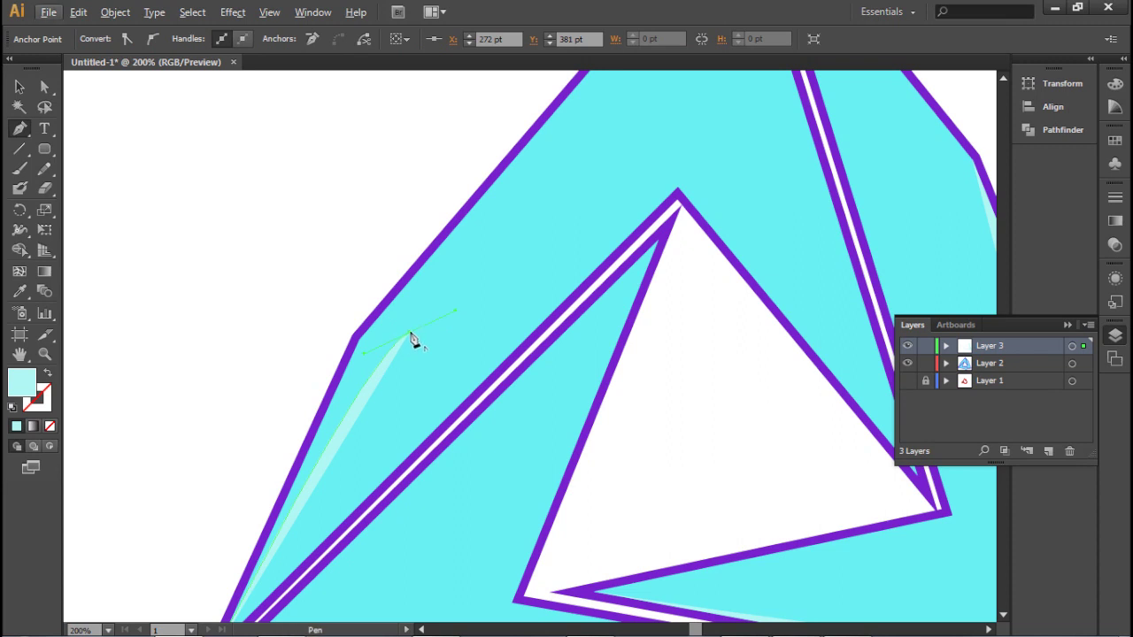
key("ctrl")
left_click_drag(370, 358, 352, 381)
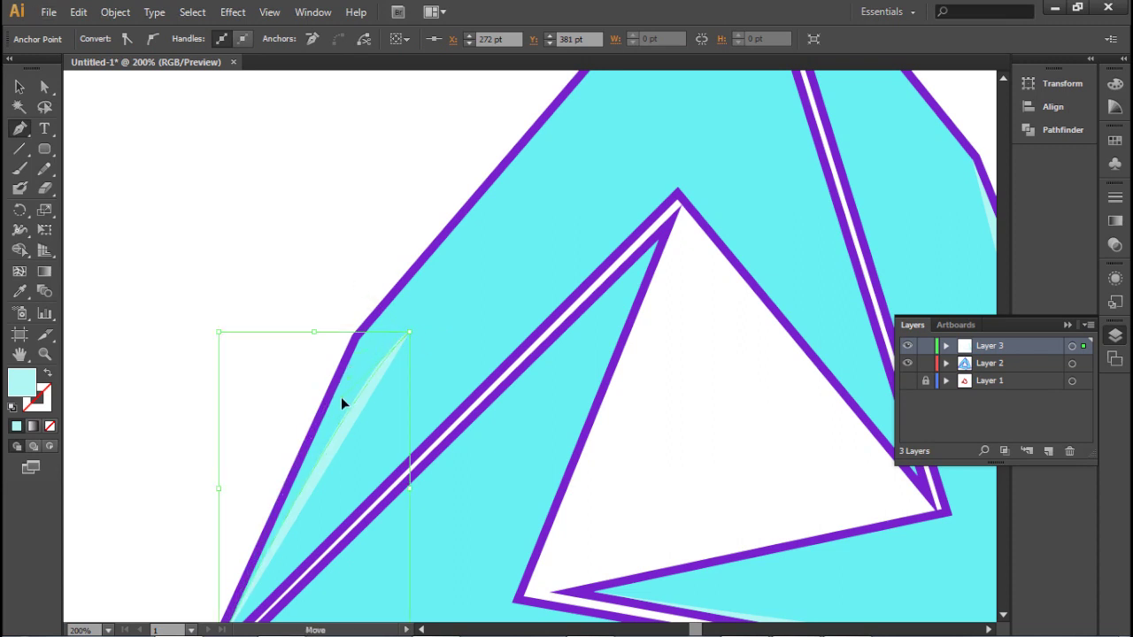
scroll(389, 327, "down", 2)
key("ctrl")
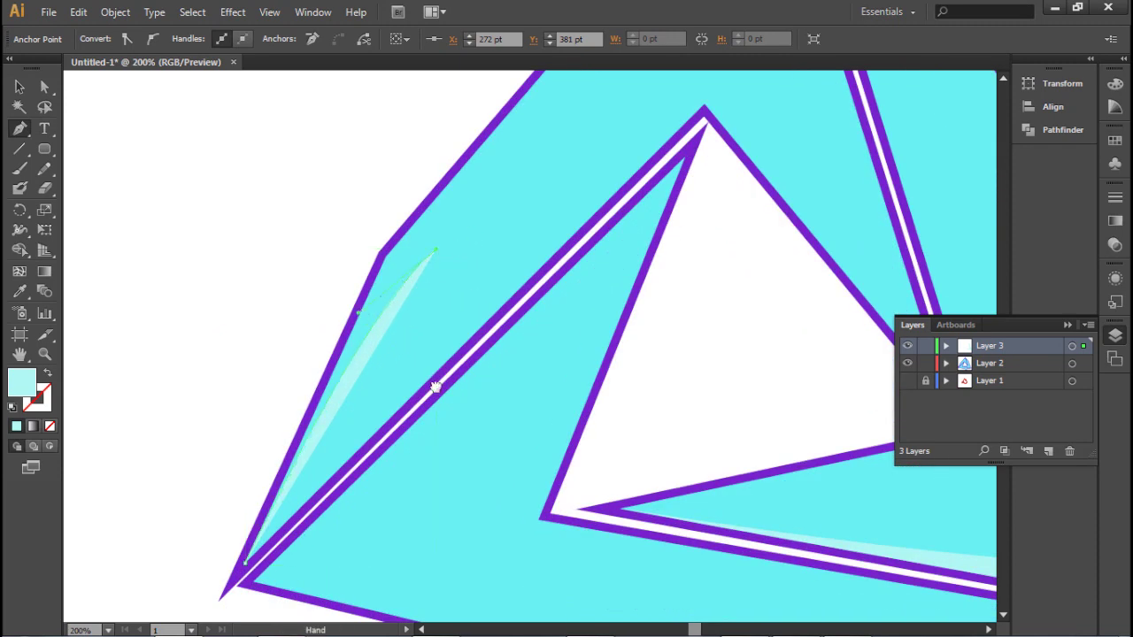
scroll(496, 361, "up", 8)
scroll(496, 361, "right", 5)
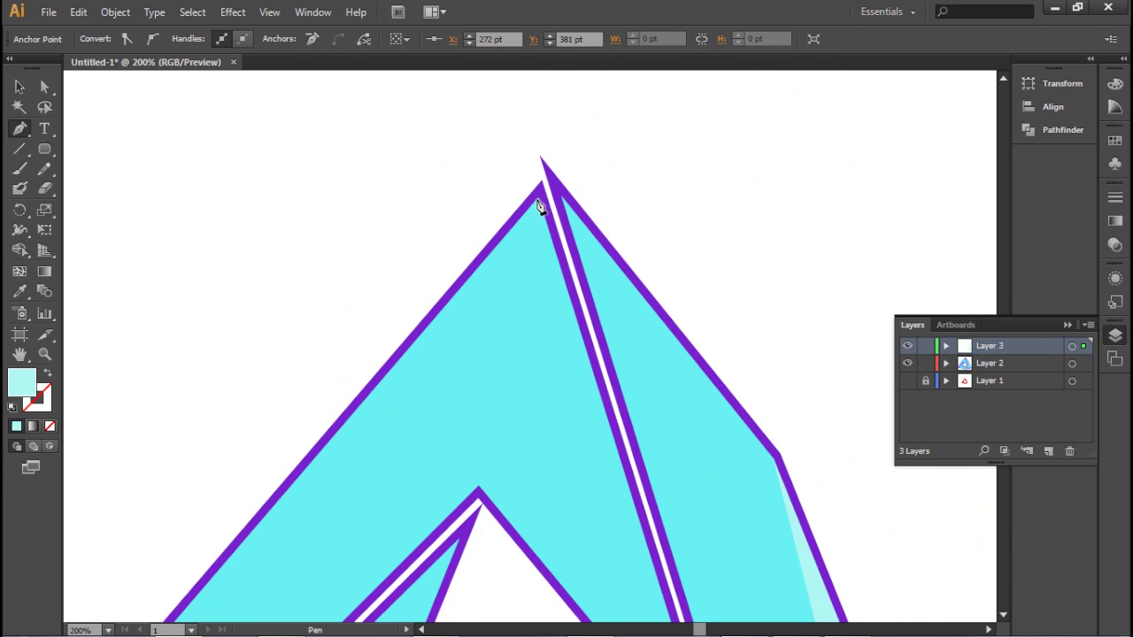
scroll(543, 204, "down", 4)
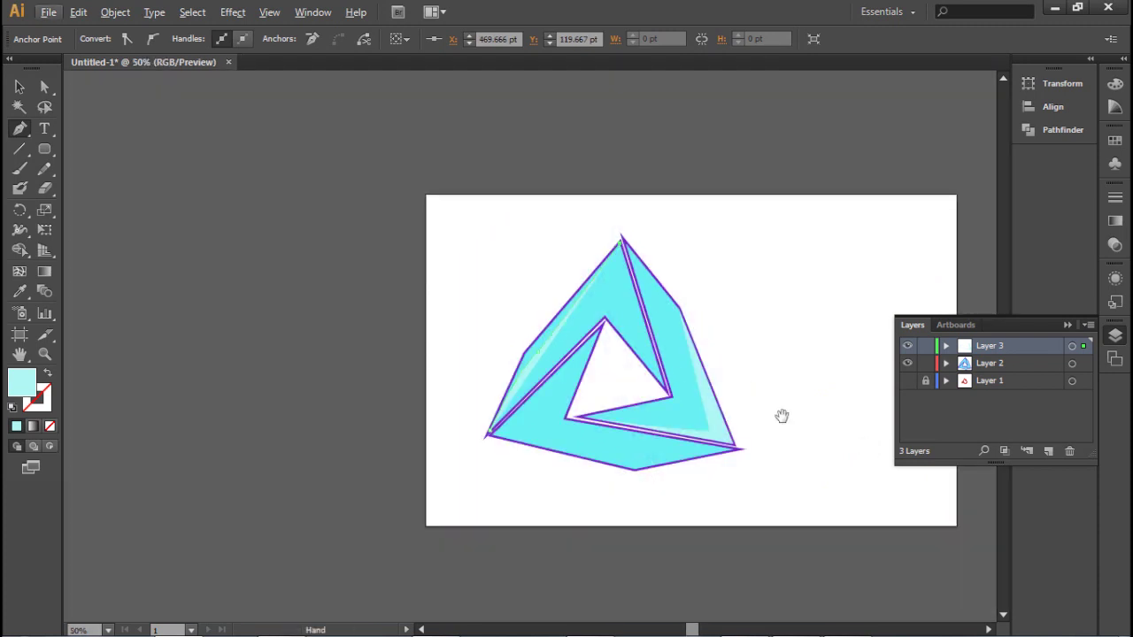
- Carry the left highlight path around the outside of the logo and close it at the lower-left corner
left_click(595, 212)
left_click(478, 256)
left_click(458, 299)
left_click(447, 396)
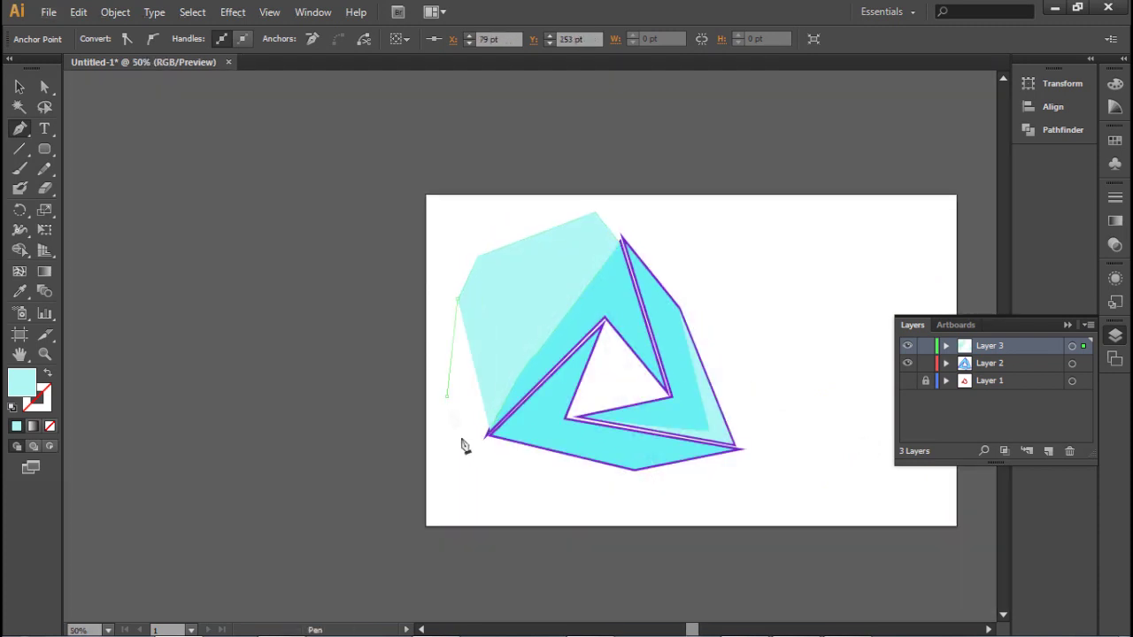
left_click(469, 443)
left_click(487, 435)
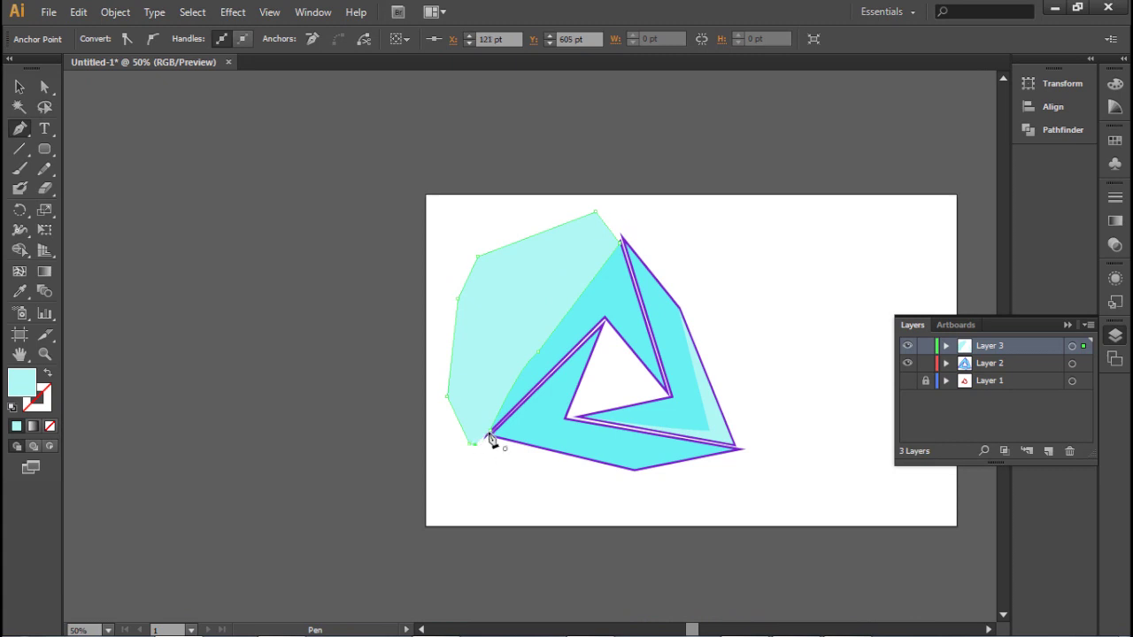
left_click(490, 433)
- Select the artwork on Layer 3 and Layer 2, delete the left highlight area outside the logo with Shape Builder, and deselect
left_click(1070, 364, "shift")
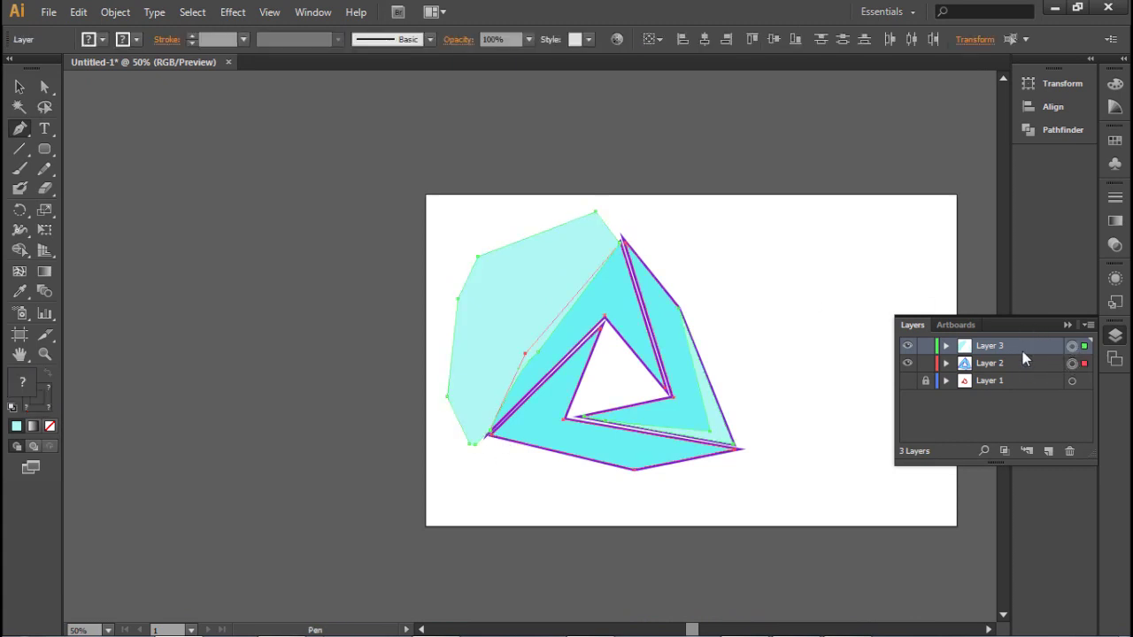
left_click(19, 249)
left_click(116, 256)
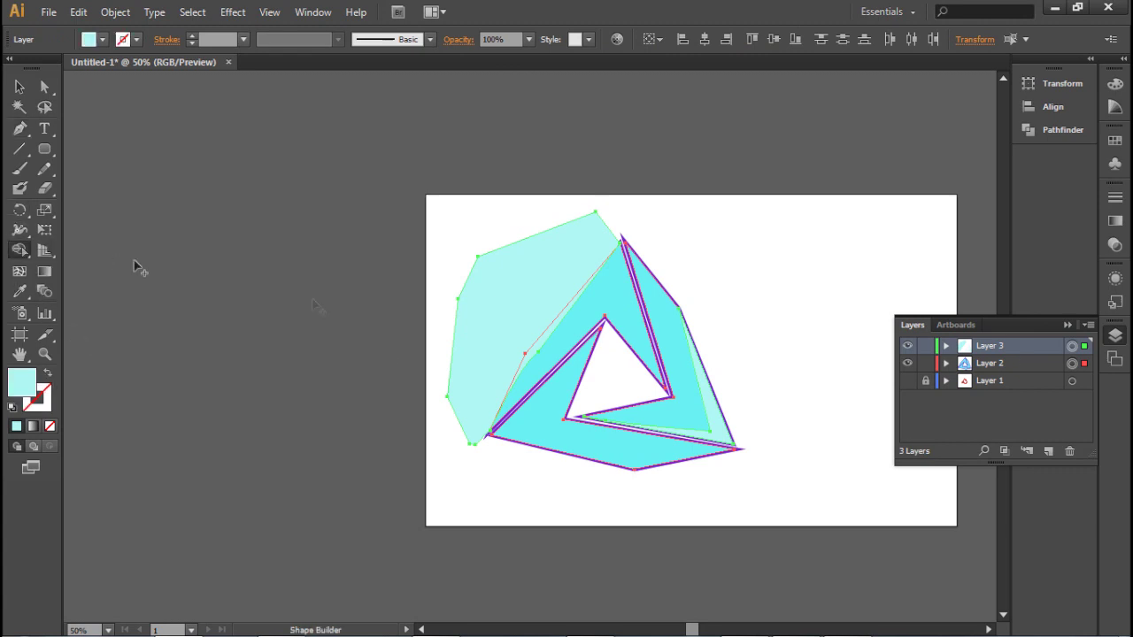
left_click(502, 337, "alt")
left_click(20, 87)
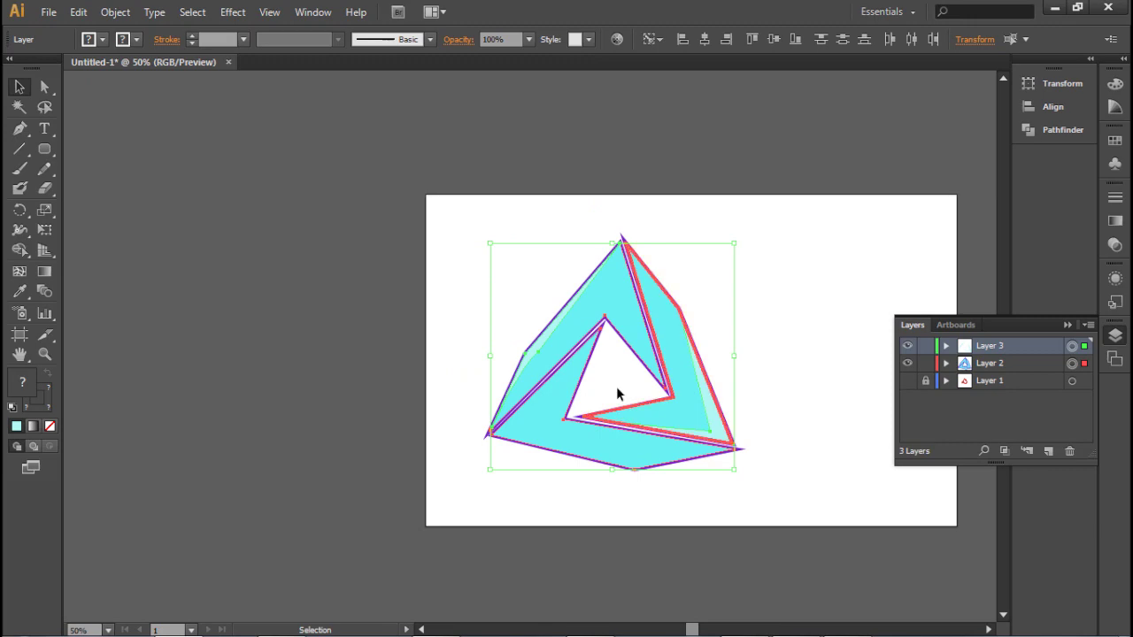
left_click(619, 391)
- Draw the inner edge of a bottom highlight with the Pen tool, from the lower-right corner through a curved point near the bend to the lower-left corner
scroll(619, 392, "up", 3)
left_click_drag(657, 443, 573, 341)
scroll(573, 341, "down", 1)
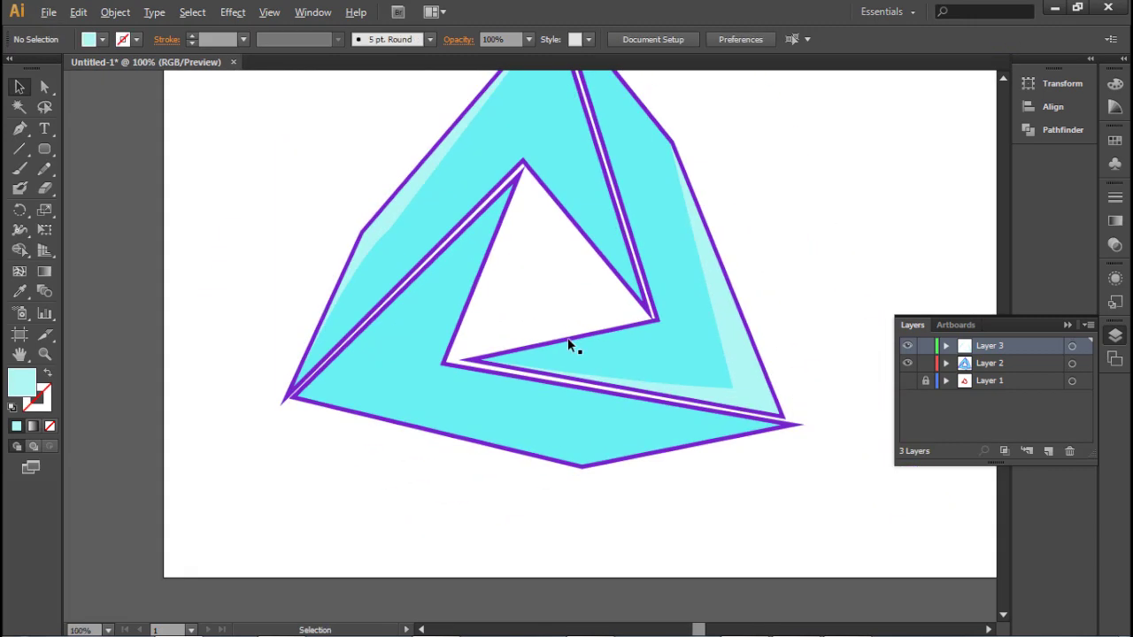
scroll(724, 443, "up", 1)
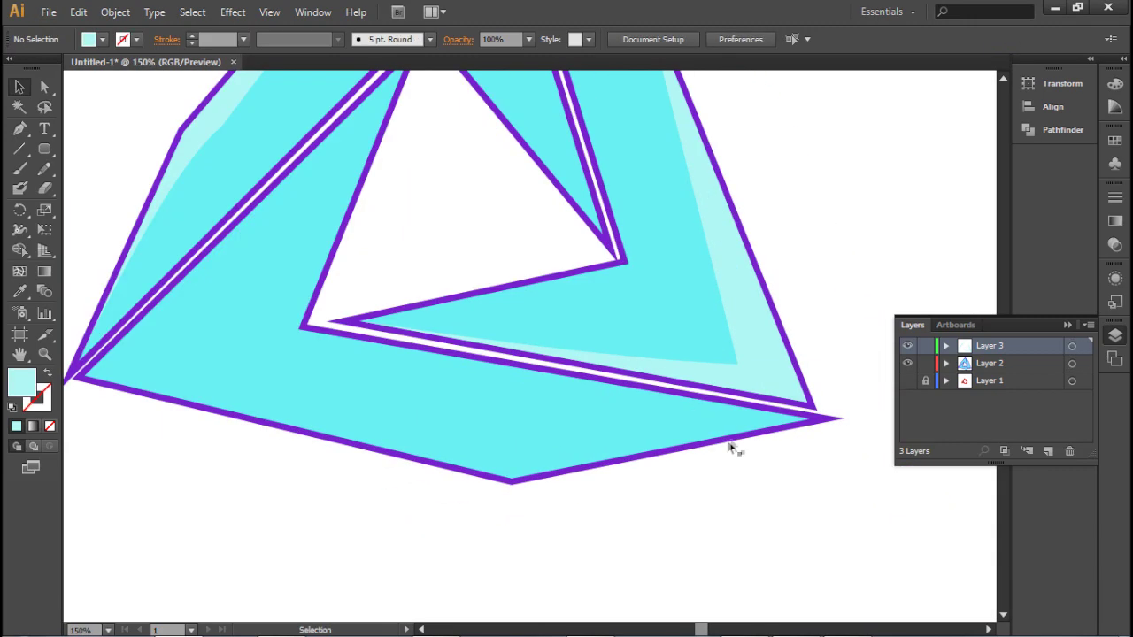
key("p")
left_click(807, 420)
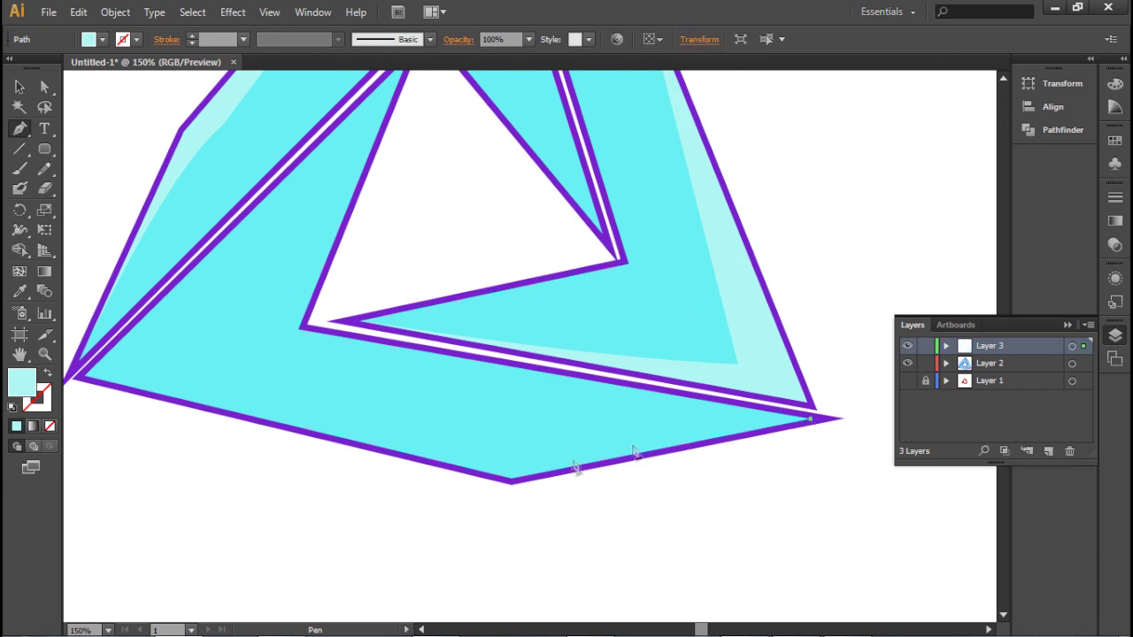
left_click_drag(487, 456, 542, 457)
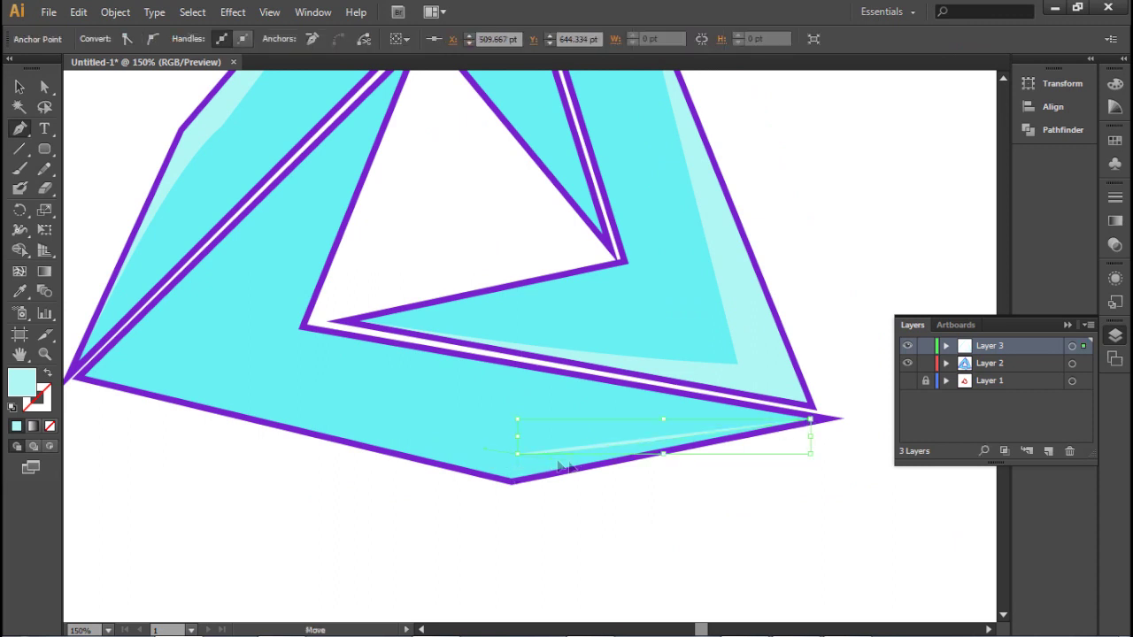
left_click_drag(519, 454, 481, 453)
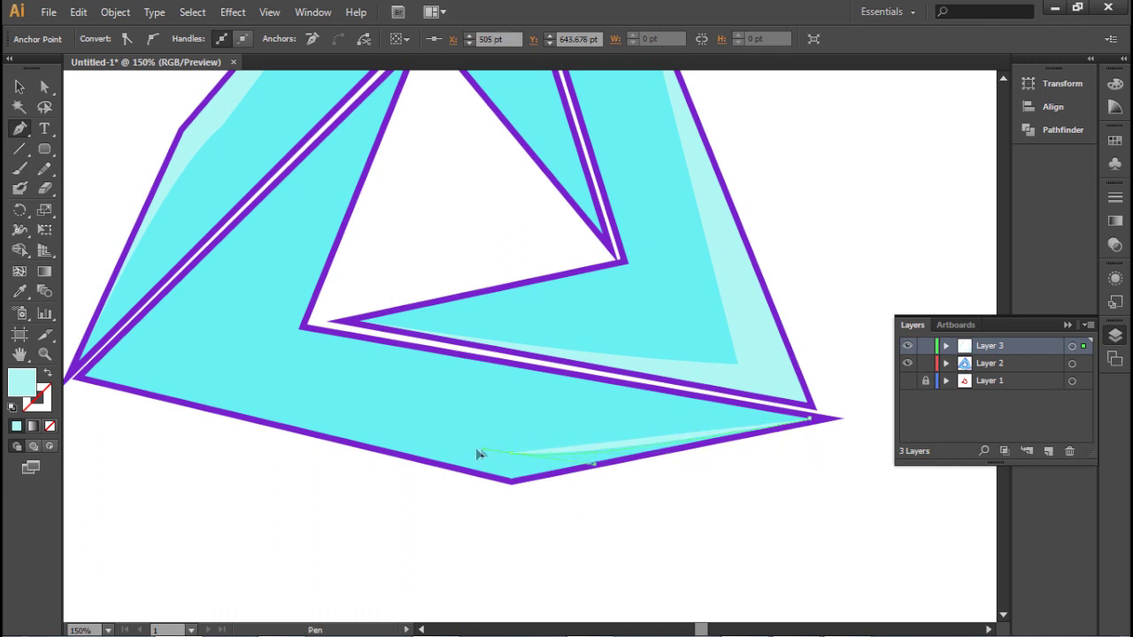
key("ctrl")
left_click_drag(475, 457, 563, 462)
left_click(700, 456)
left_click(175, 374)
- Extend the bottom highlight path around the outside below the logo, back towards the lower-right corner
left_click(185, 519)
left_click(407, 535)
left_click(621, 574)
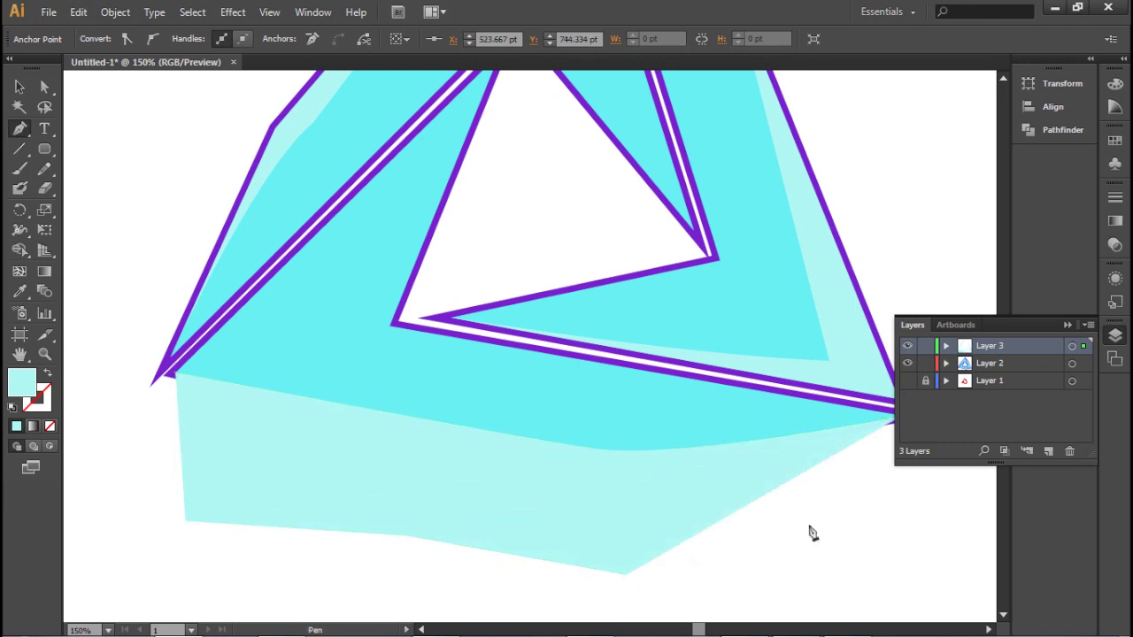
left_click(807, 525)
left_click_drag(909, 486, 661, 508)
left_click(730, 454)
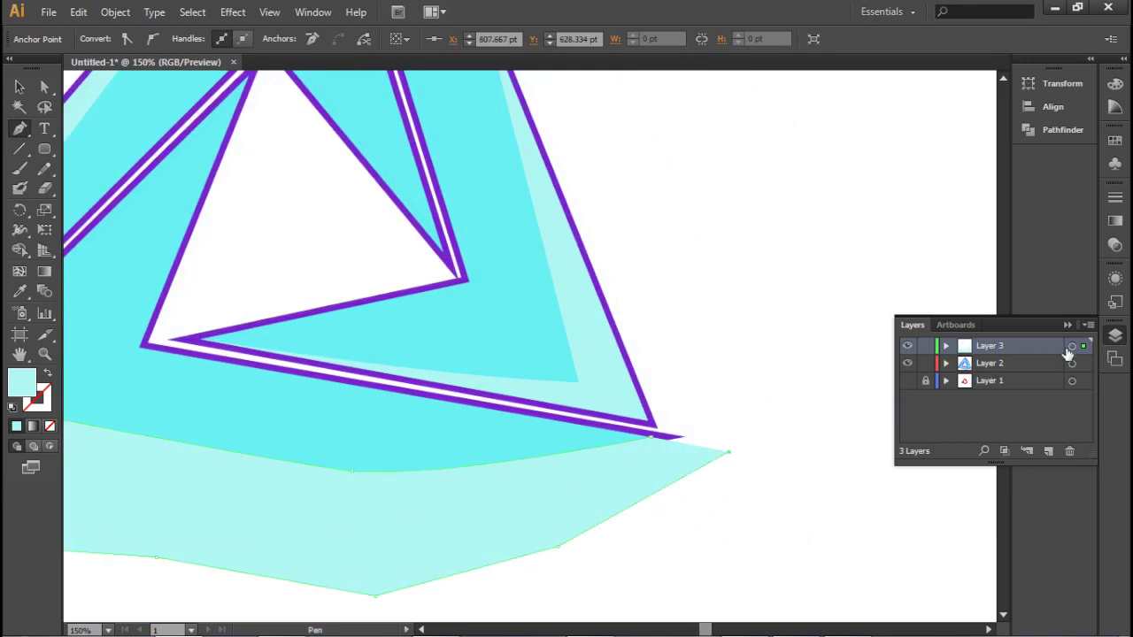
- Select Layer 3 and Layer 2 artwork, remove the bottom highlight's excess outside the logo with Shape Builder, and clear the selection
left_click(1071, 363, "shift")
left_click(19, 250)
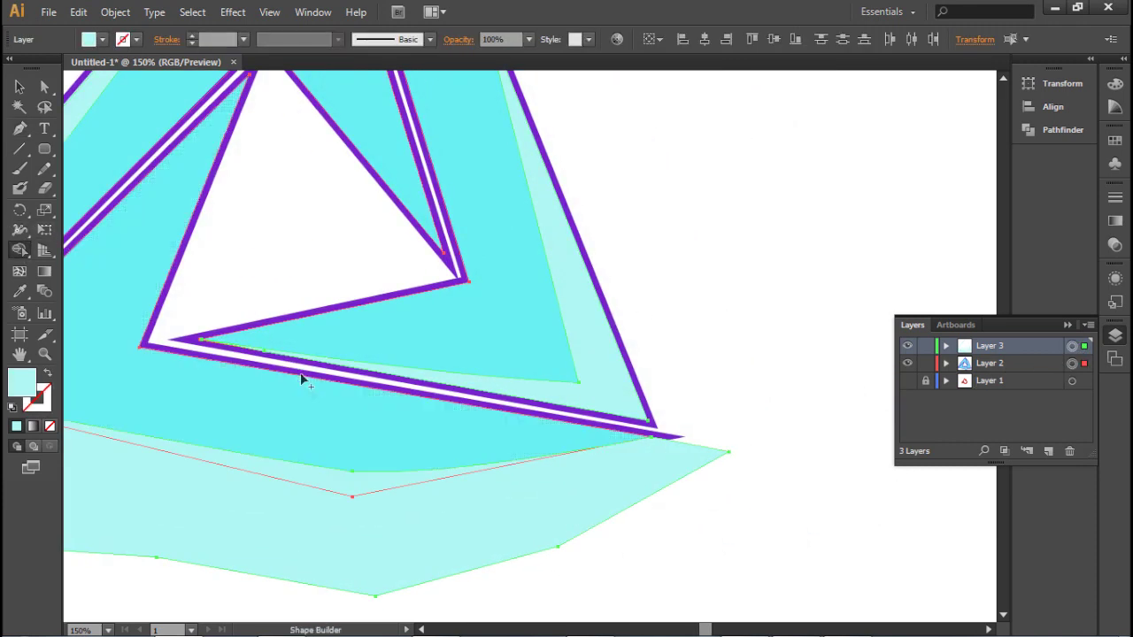
left_click(419, 521, "alt")
left_click_drag(708, 415, 814, 386)
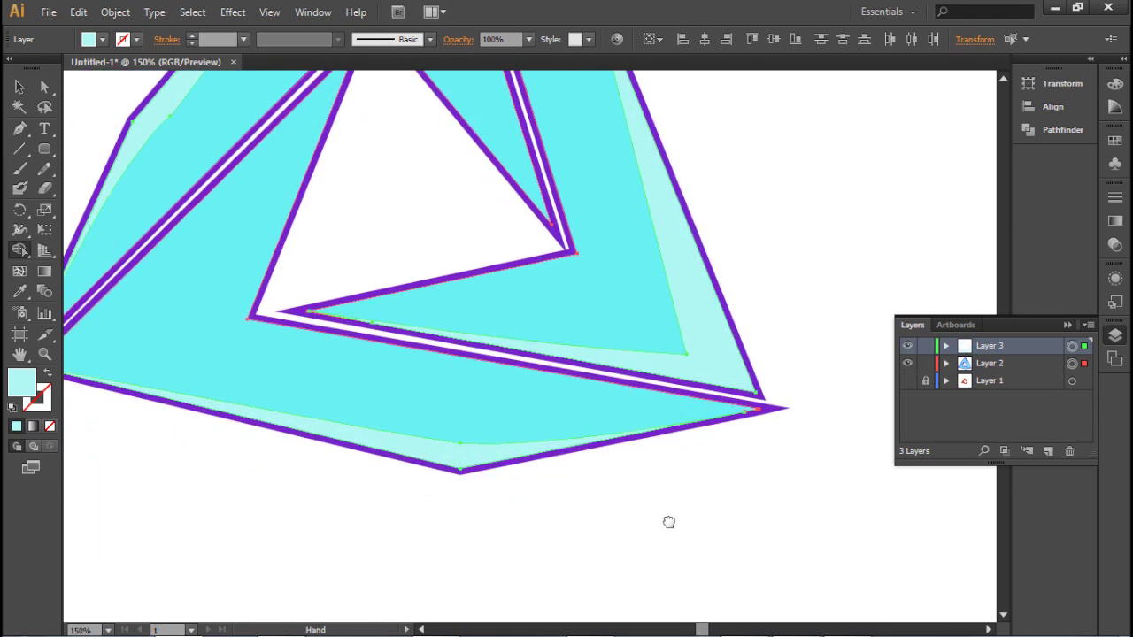
key("v")
left_click(284, 528)
- Switch to Windows Photo Viewer to examine the outlines of the green reference logo, and return to Illustrator
left_click_drag(353, 497, 437, 508)
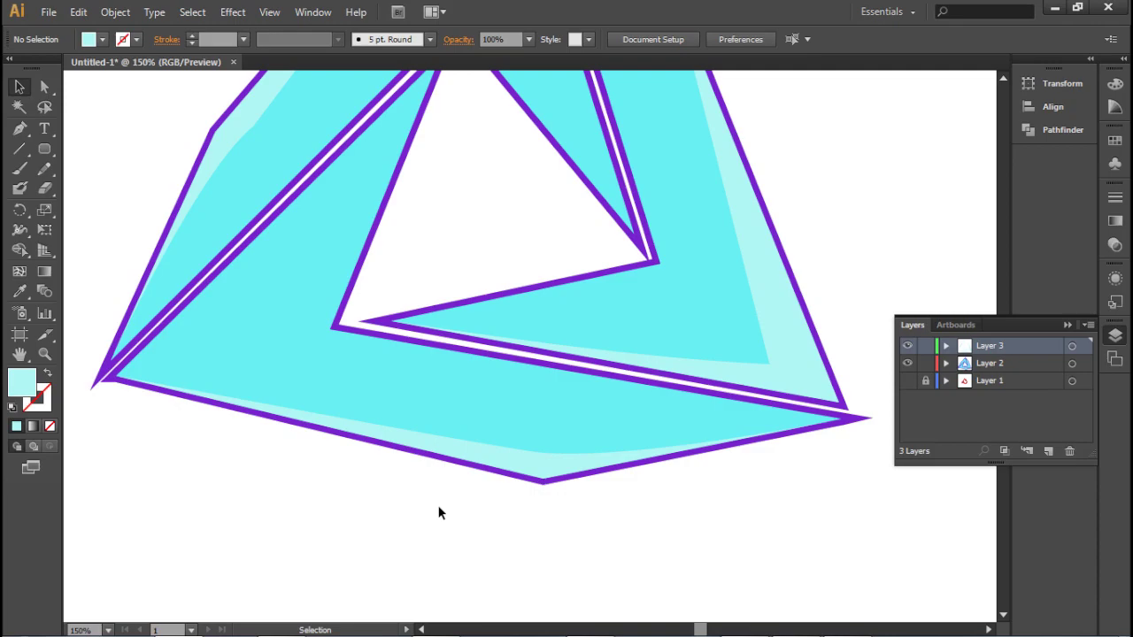
left_click_drag(437, 506, 467, 498)
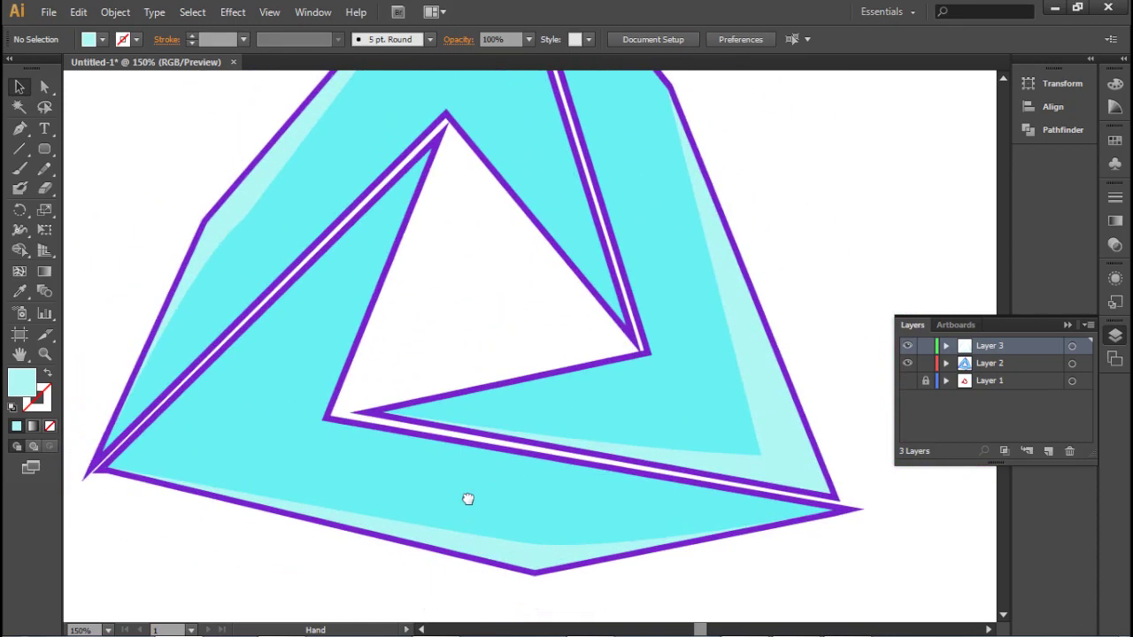
scroll(396, 448, "down", 1, "alt")
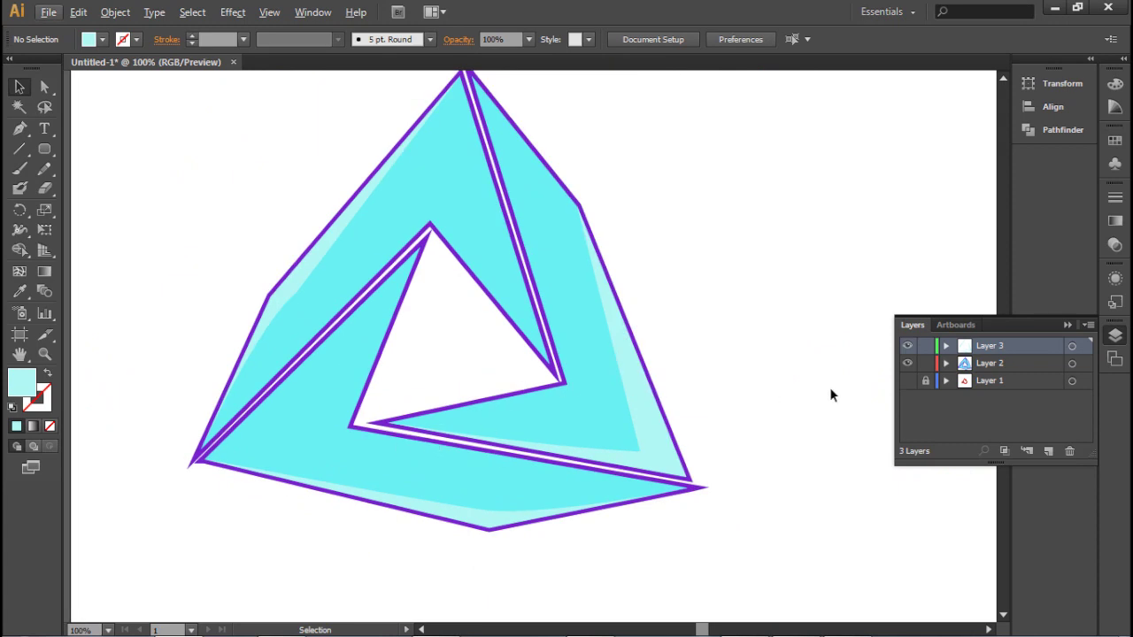
left_click(586, 621)
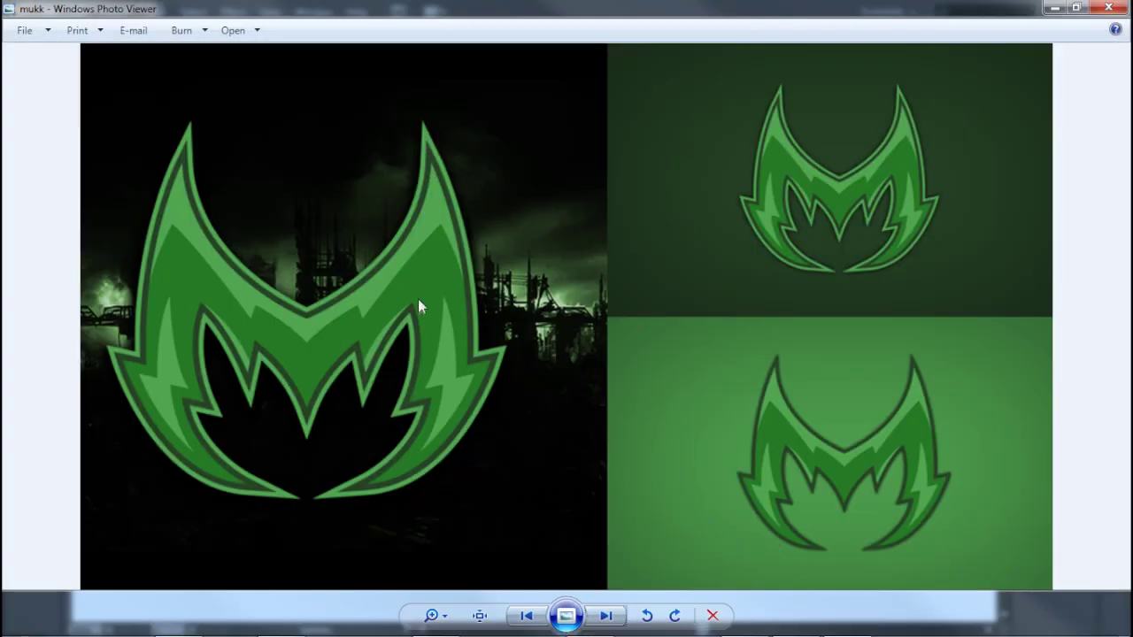
left_click(167, 621)
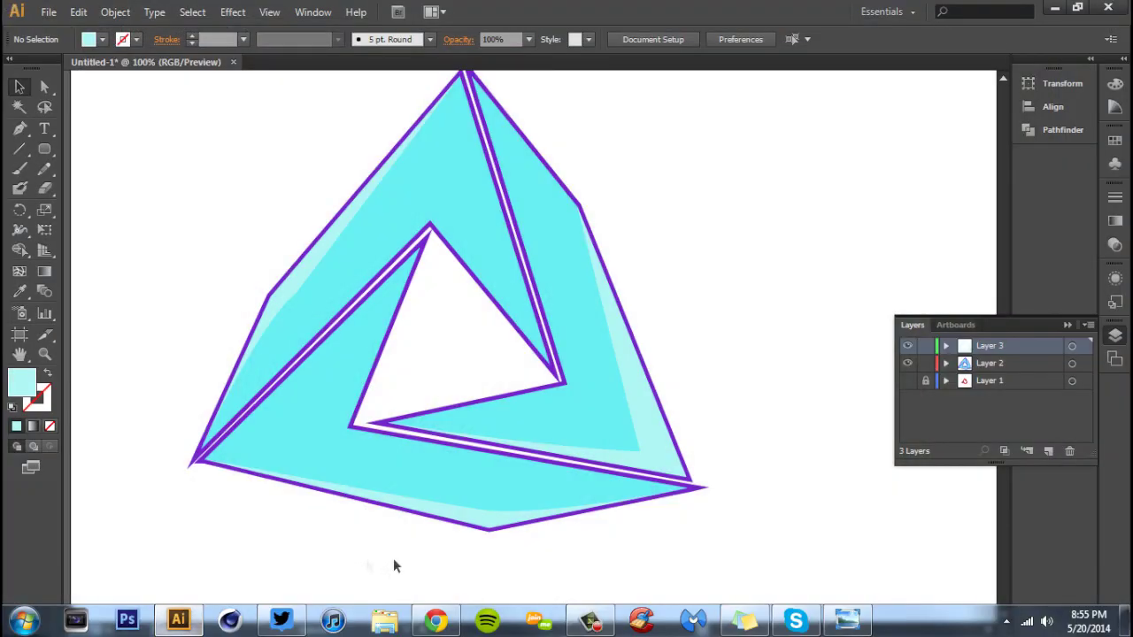
- Duplicate Layer 2 beneath the original and select all the artwork on the copy
left_click(998, 369)
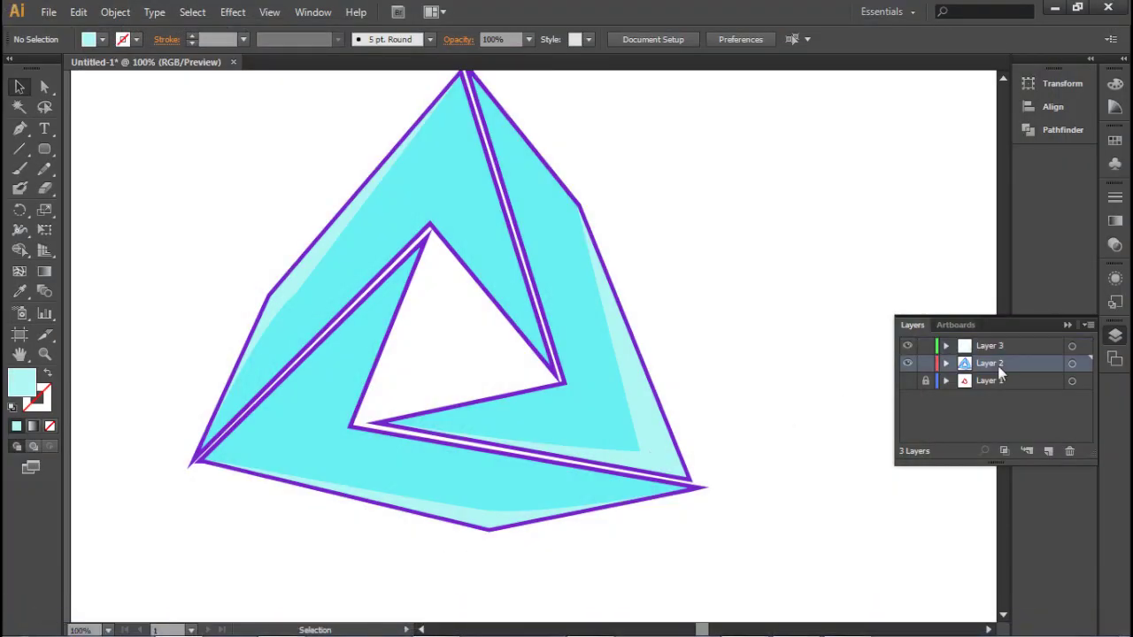
key("ctrl+a")
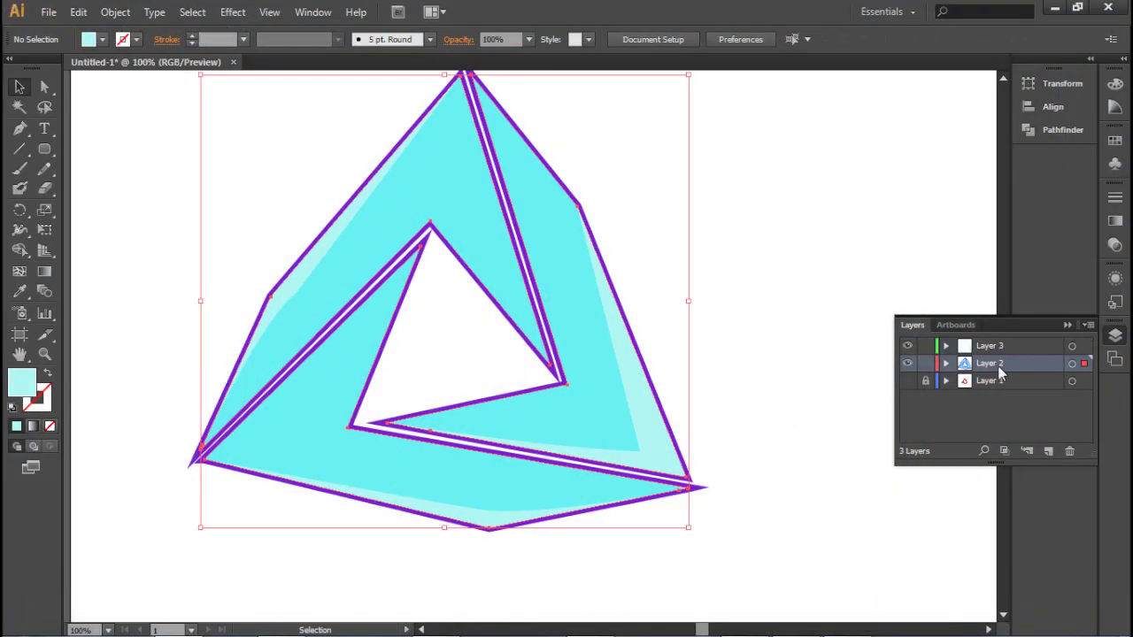
left_click_drag(998, 371, 997, 371)
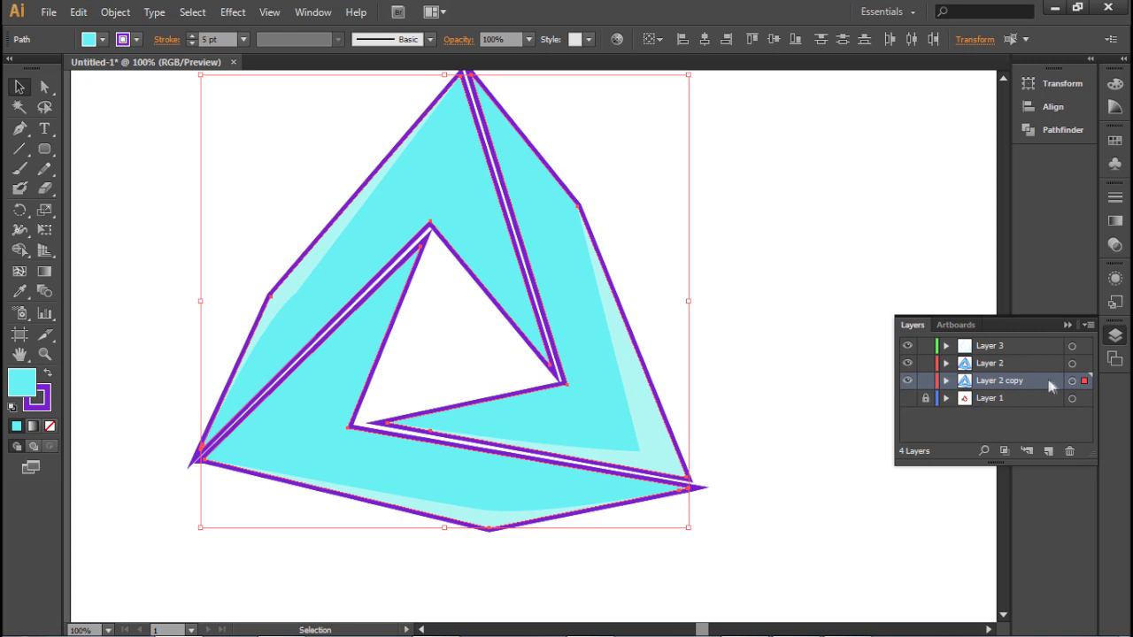
left_click(1072, 380)
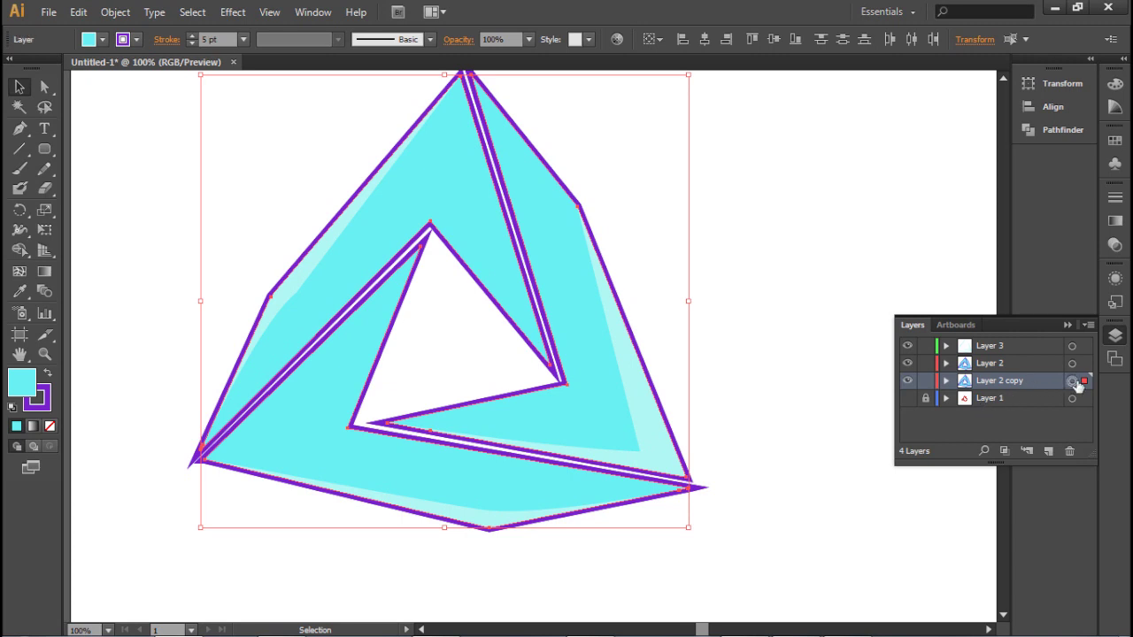
- Set the stroke color of the artwork on Layer 2 copy to dark gray #232323
double_click(40, 402)
type("7223cc")
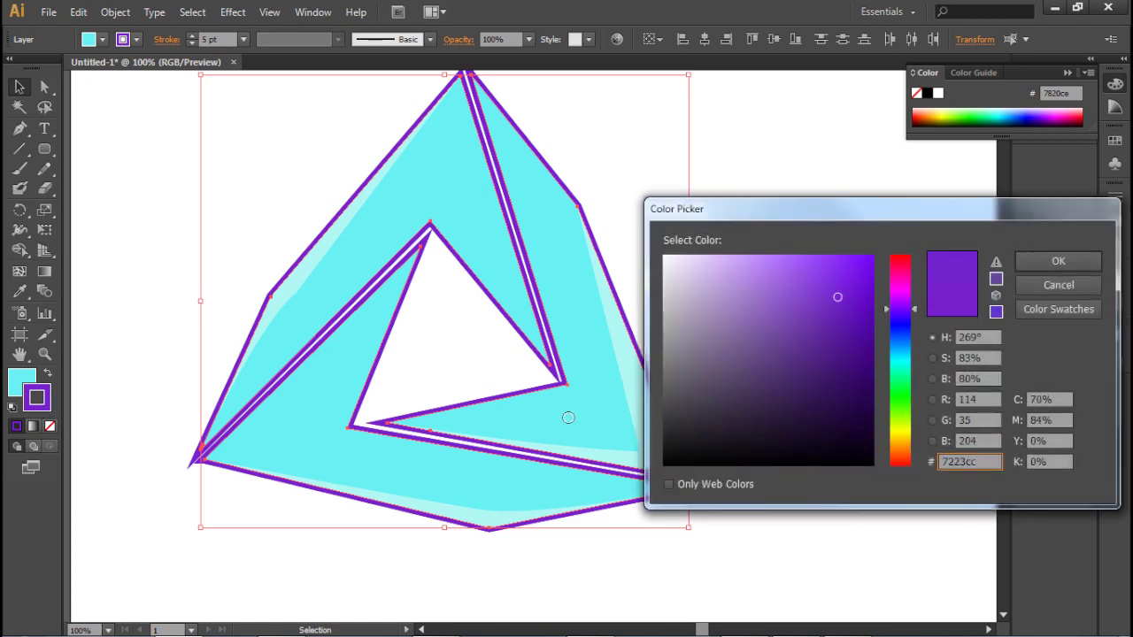
left_click(664, 435)
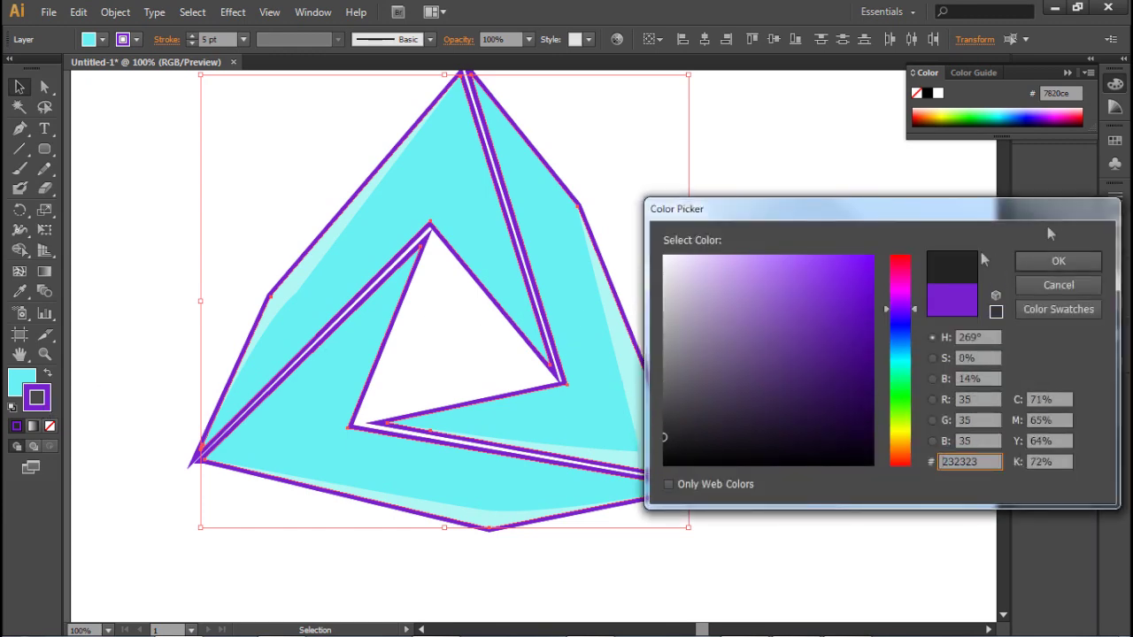
left_click(1037, 260)
- Increase the stroke weight of the Layer 2 copy artwork to 16 pt and deselect it
left_click(194, 35)
left_click(194, 35)
left_click(194, 35)
left_click(194, 36)
left_click(193, 35)
left_click(816, 202)
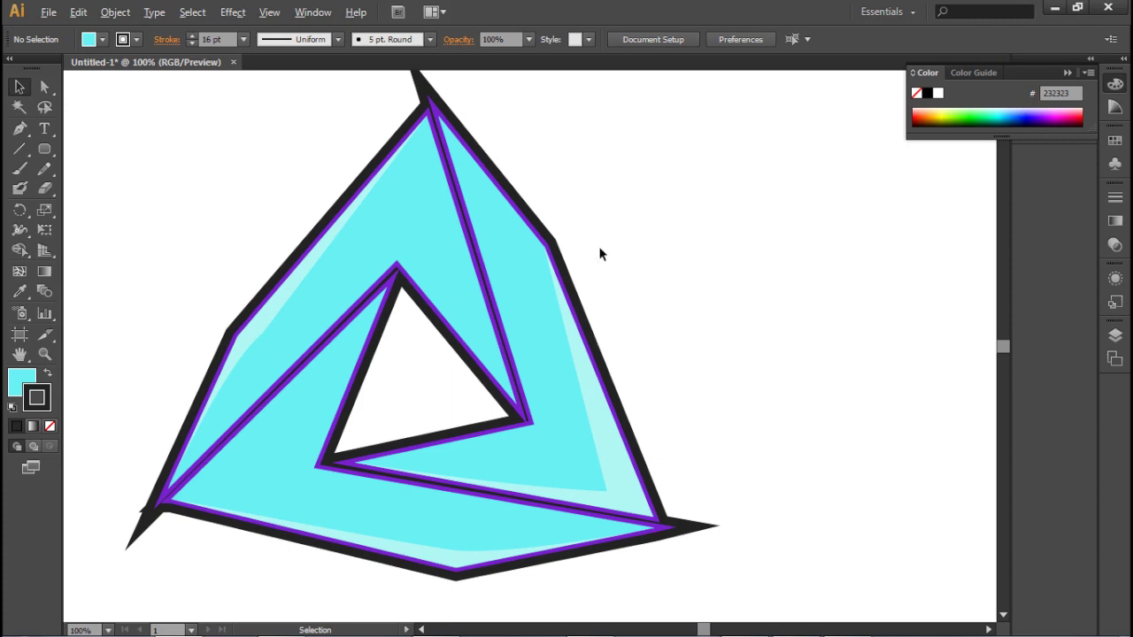
scroll(600, 254, "down", 2)
scroll(667, 284, "up", 1)
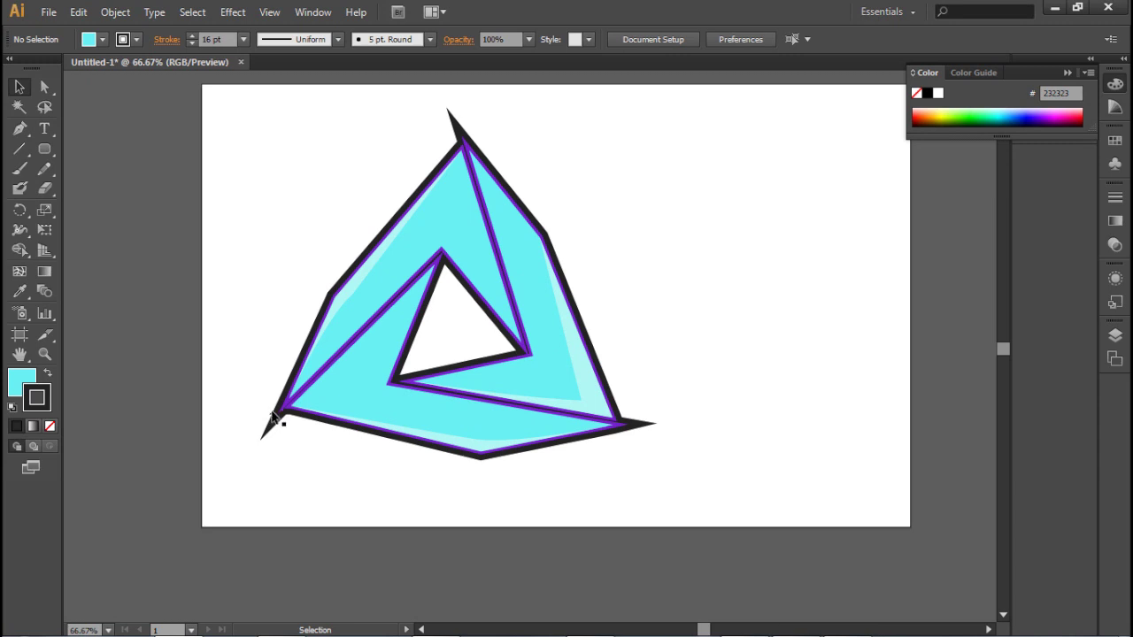
- Reduce the stroke weight of all the artwork on Layer 2 copy to 11 pt and deselect it
left_click(1114, 334)
left_click(1071, 380)
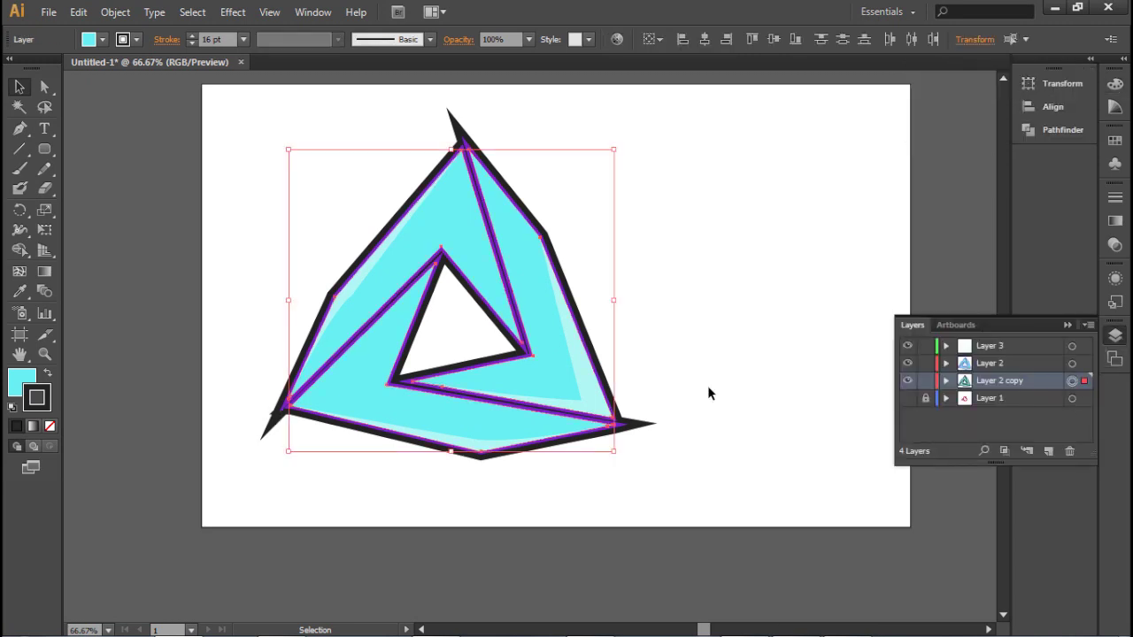
left_click(193, 42)
left_click(192, 43)
left_click(193, 42)
left_click(193, 42)
left_click(193, 42)
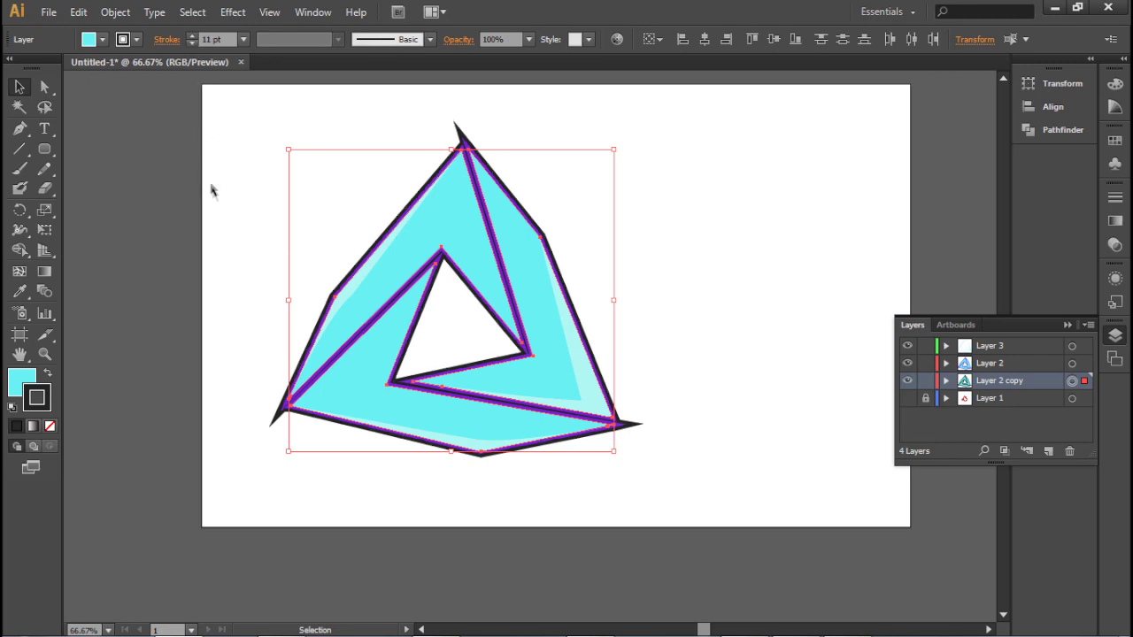
left_click(226, 204)
- Add the text "RBIT" in 150 pt Impact to the right of the triangle on Layer 2 copy
scroll(643, 321, "up", 1)
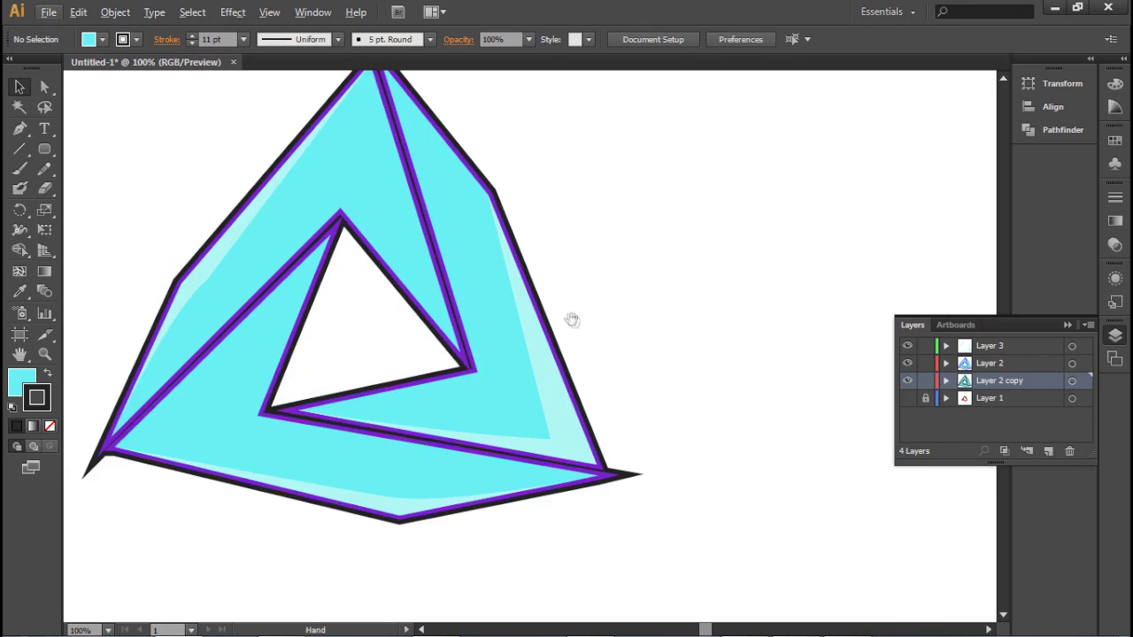
scroll(572, 321, "left", 2)
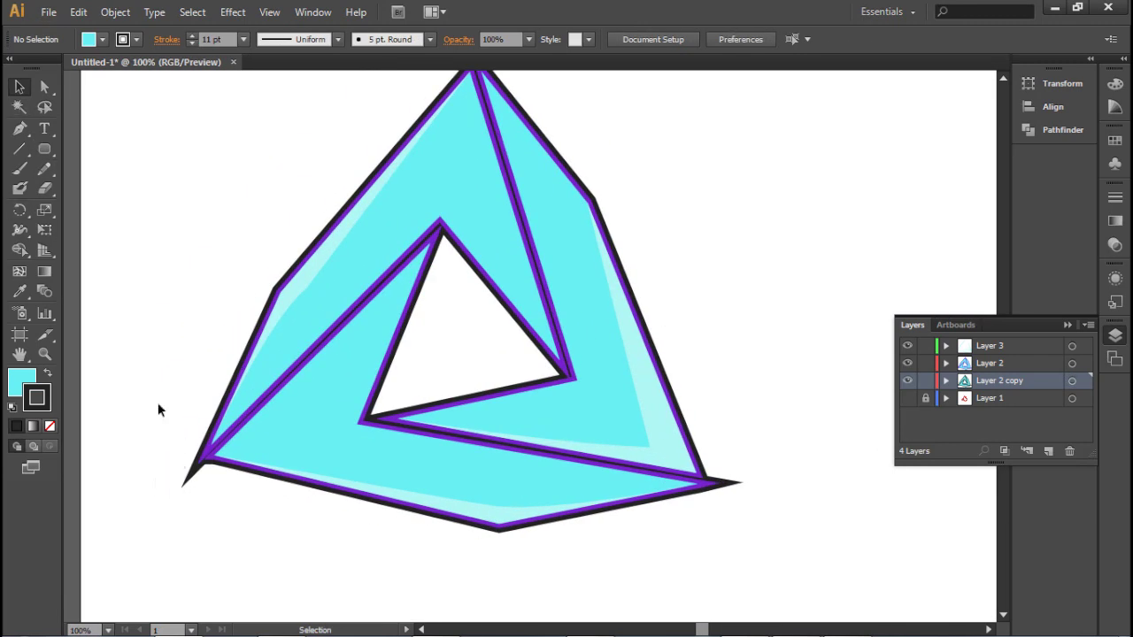
scroll(387, 269, "up", 2)
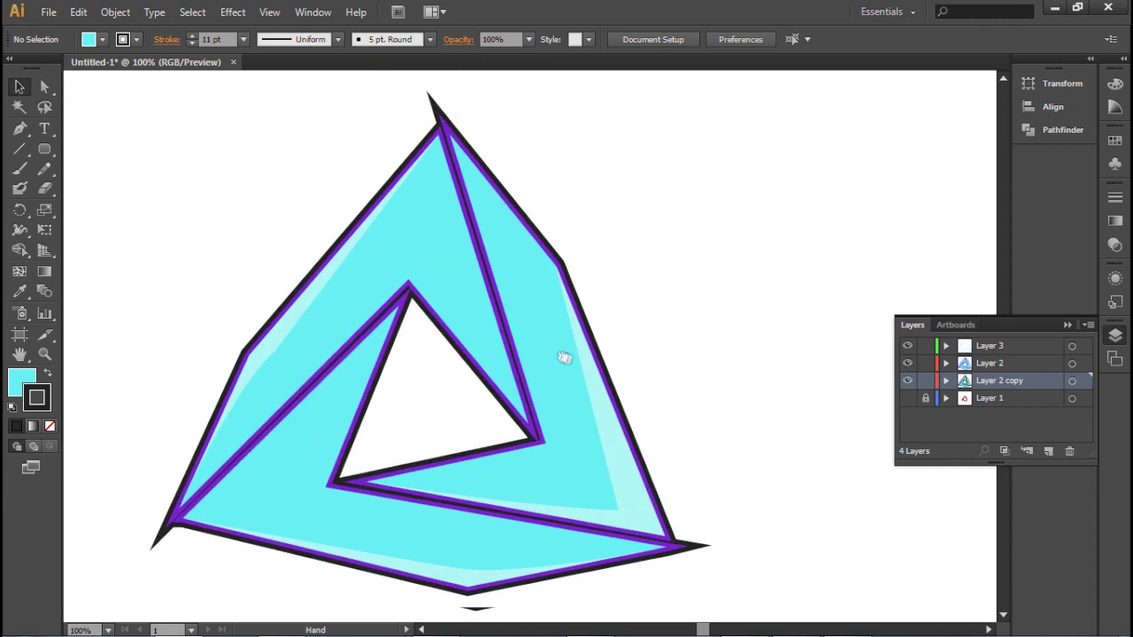
scroll(572, 361, "down", 1)
scroll(572, 361, "right", 1)
key("t")
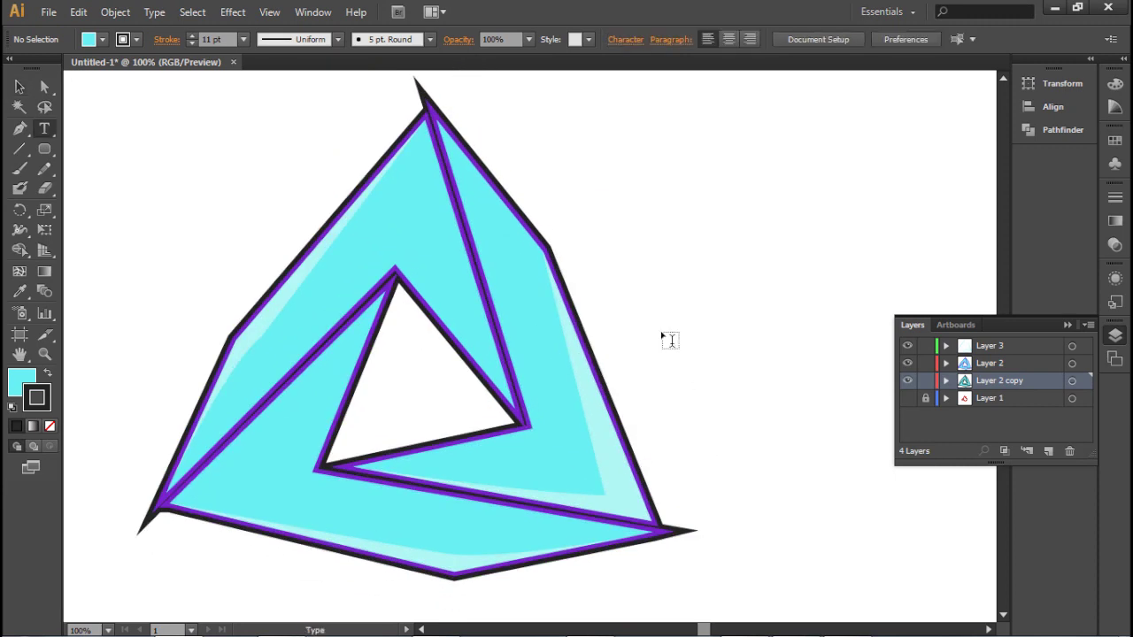
left_click(680, 386)
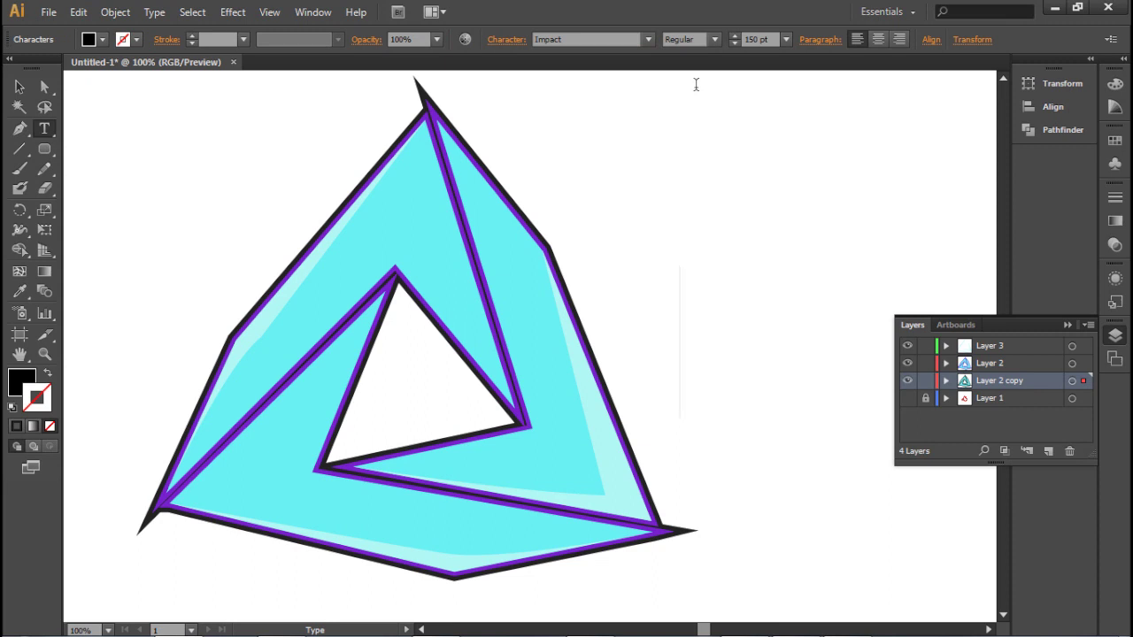
type("B")
key("BackSpace")
type("RBIT")
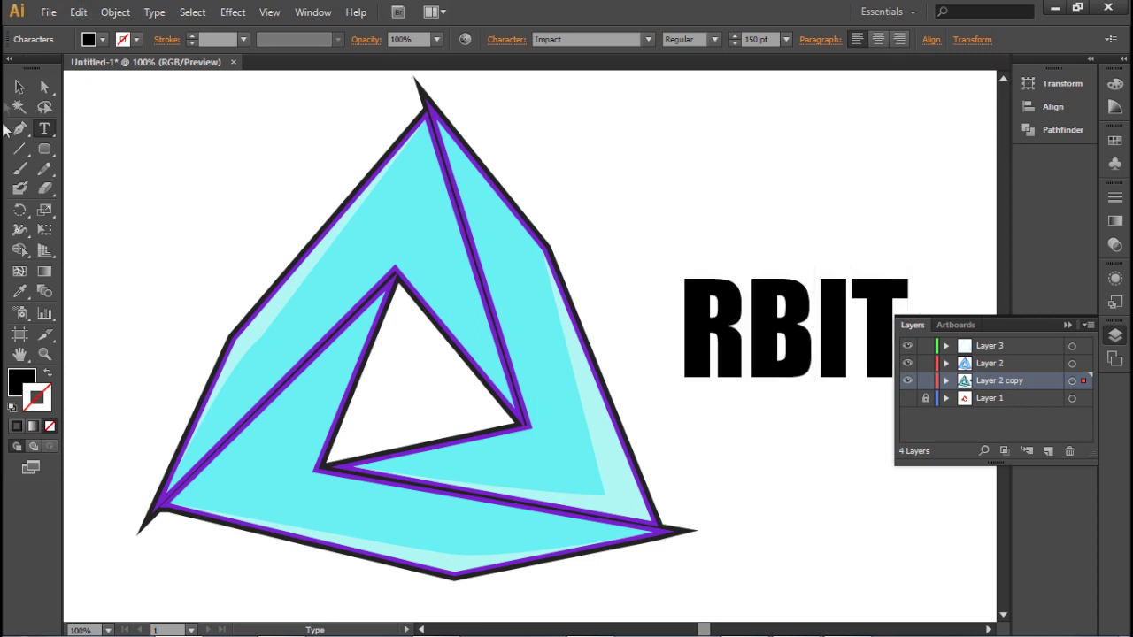
- Move the RBIT text closer to the triangle, and undo the move and the text entry
left_click(20, 87)
left_click(763, 257)
left_click_drag(775, 303, 722, 321)
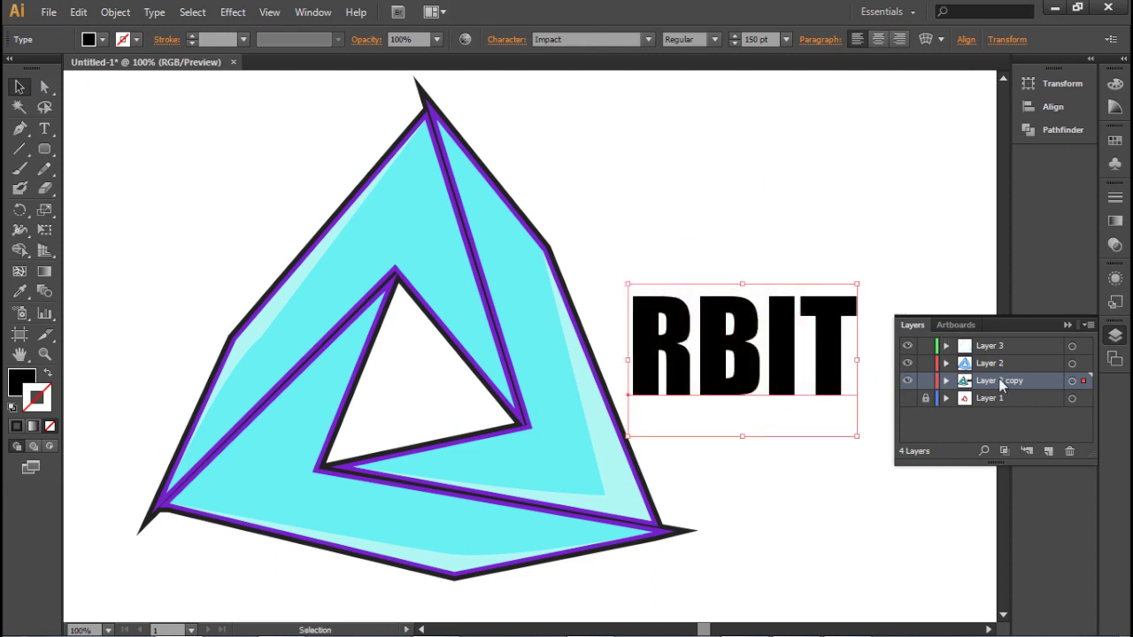
key("ctrl+z")
key("ctrl+z")
- Add a new layer above Layer 3 and restore the RBIT text, placing it close to the triangle's right edge
left_click(1018, 345)
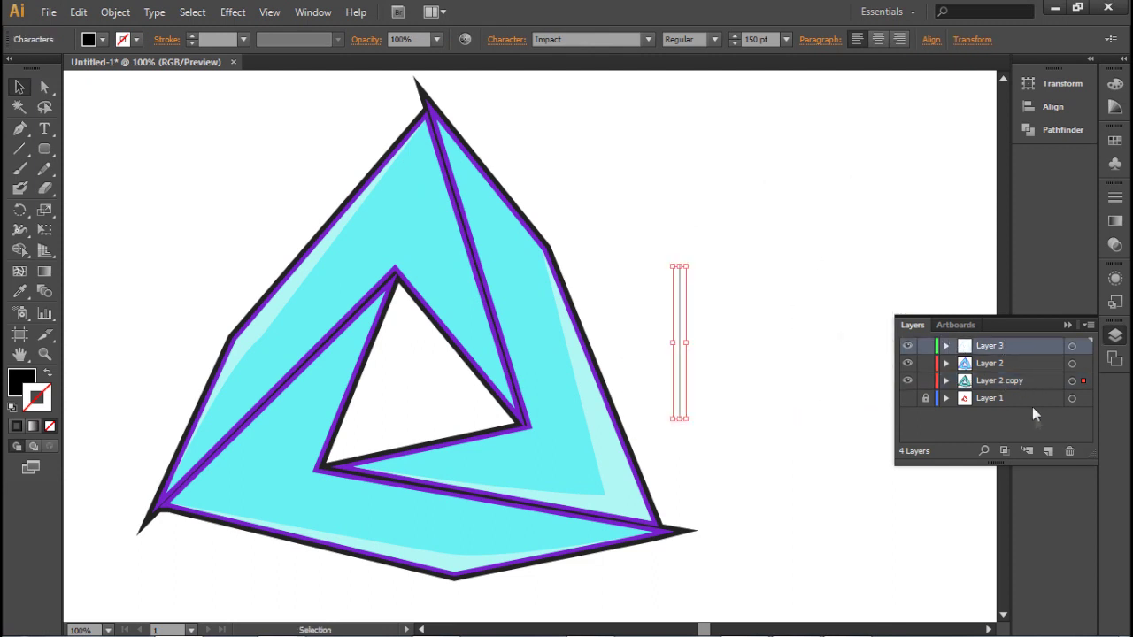
left_click(1047, 450)
key("ctrl+shift+z")
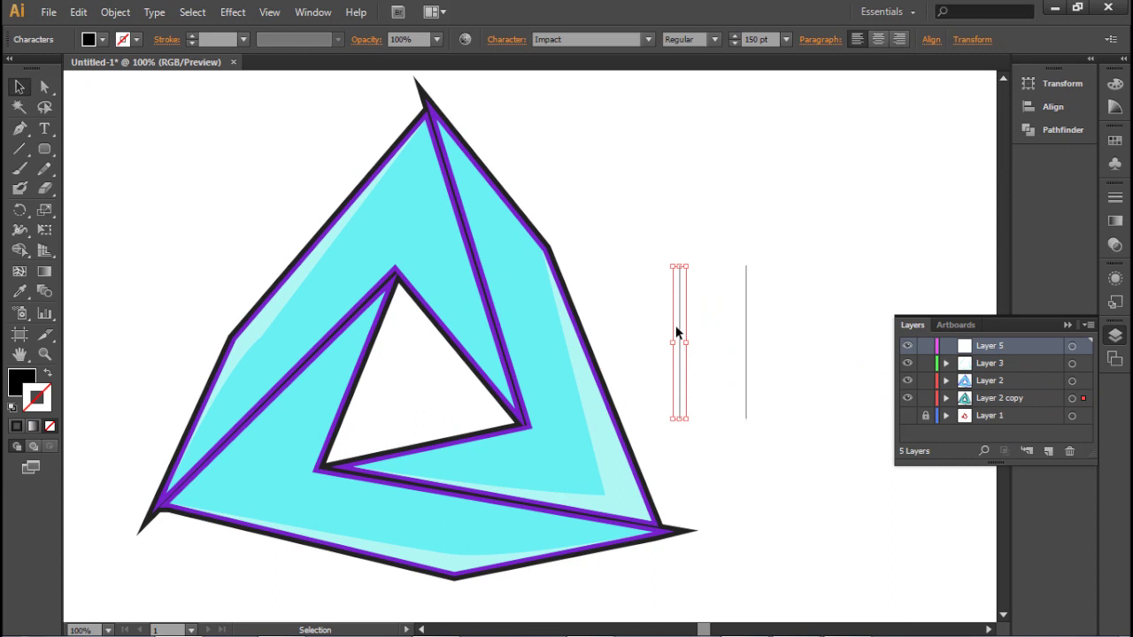
left_click(434, 146)
left_click(738, 202)
left_click_drag(775, 330, 731, 328)
left_click(753, 244)
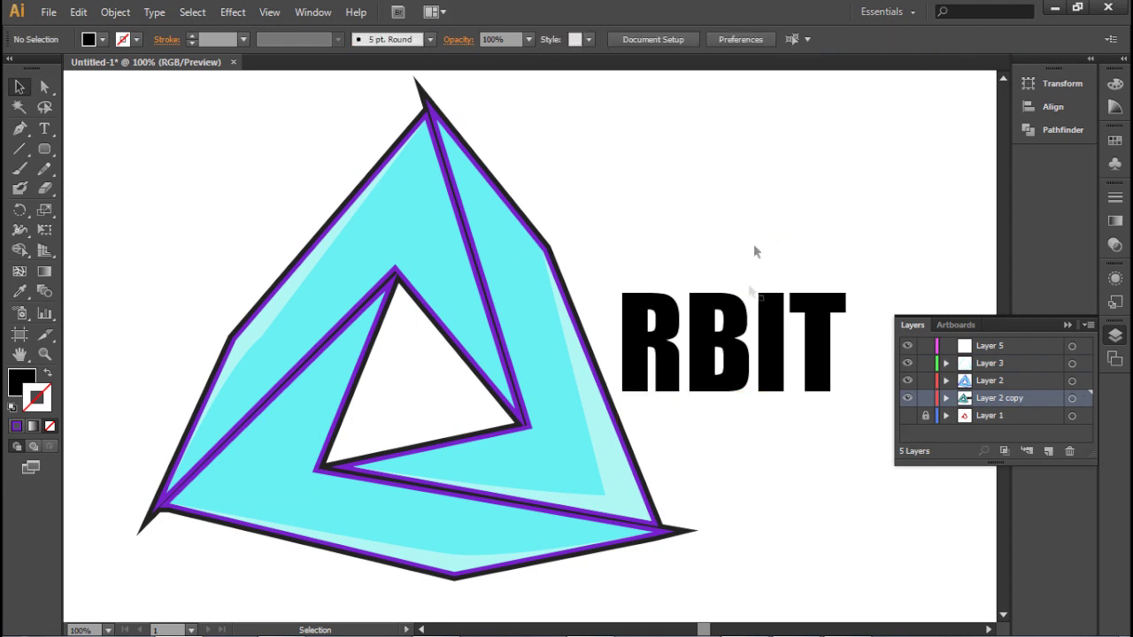
- Apply the triangle's cyan fill and 5 pt purple stroke to the RBIT text with the Eyedropper
left_click(667, 355)
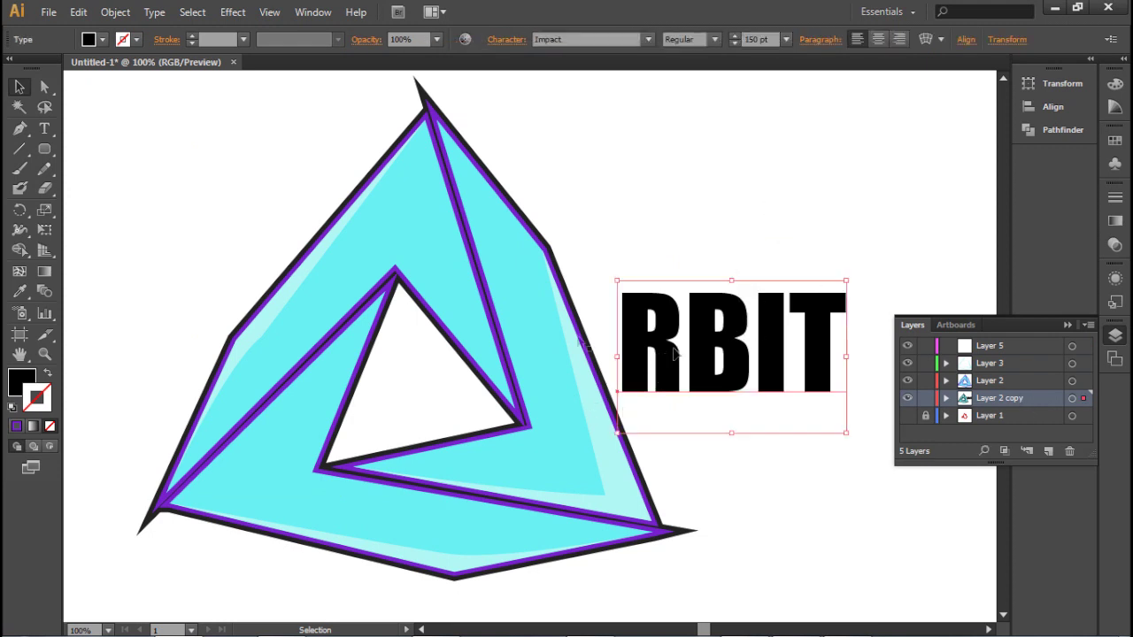
left_click(22, 297)
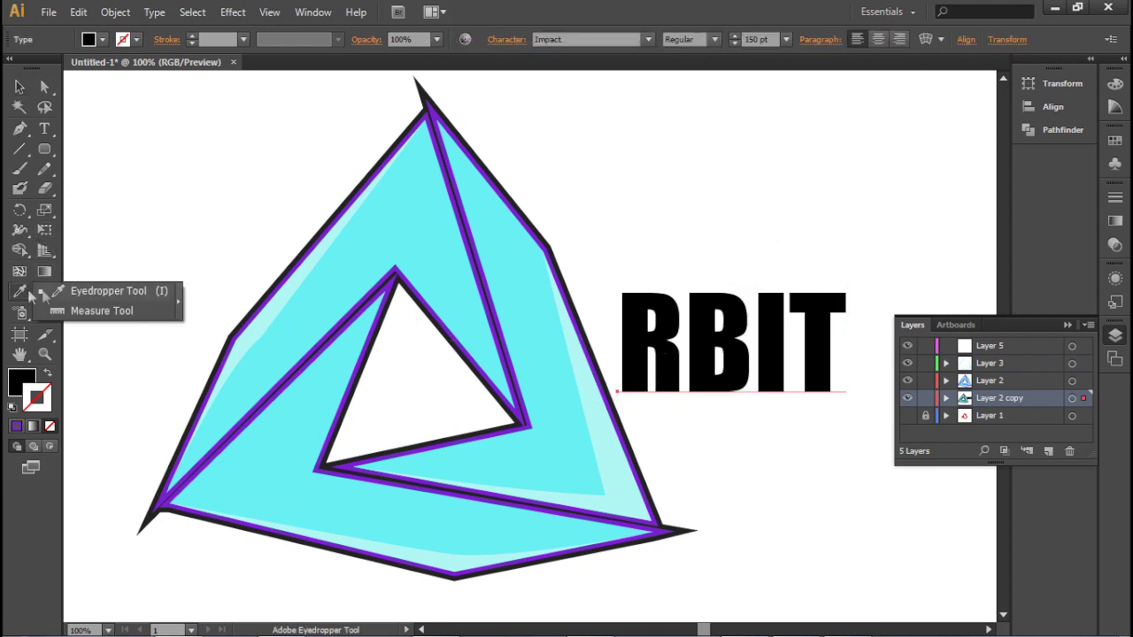
left_click(342, 260)
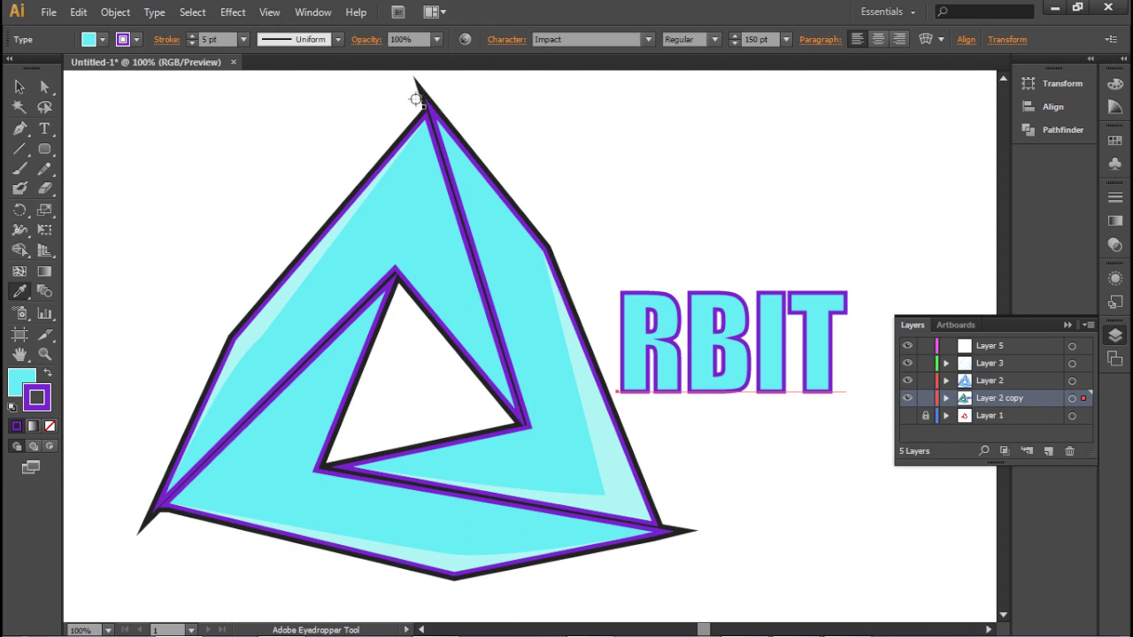
left_click(18, 86)
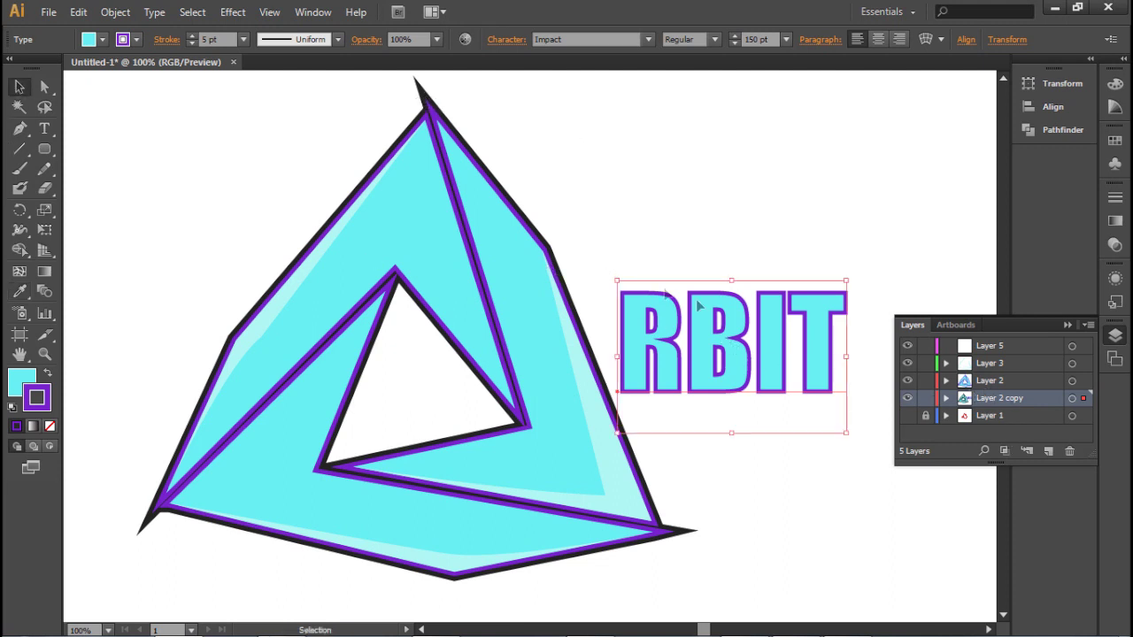
- Try sampling the dark 11 pt outline from the triangle's top tip onto the RBIT text, and undo it
left_click(18, 290)
key("ctrl+shift+a")
left_click(417, 88)
left_click(417, 89)
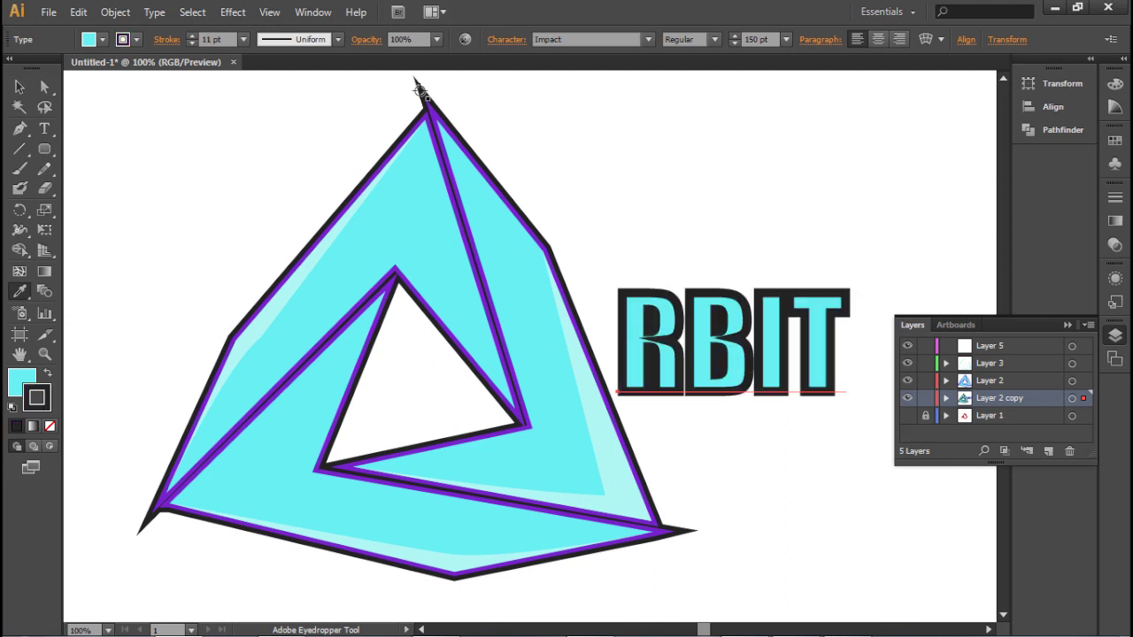
key("ctrl+z")
key("ctrl+z")
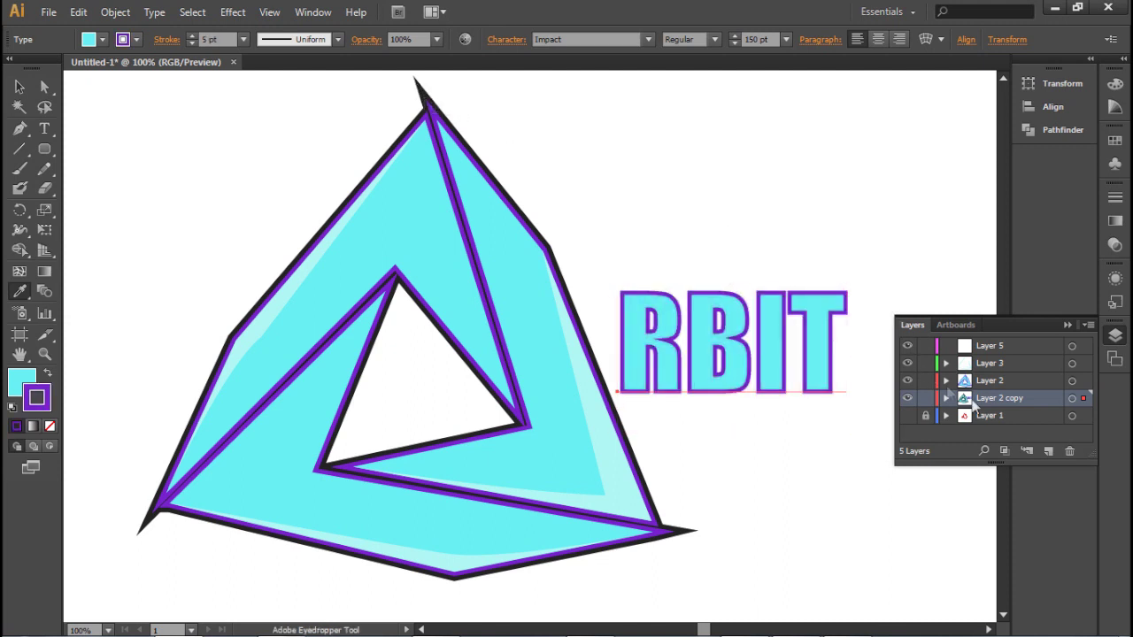
- Undo the RBIT text's styling, move and entry as well as the added layer, and clear the selection
left_click(19, 87)
left_click(591, 201)
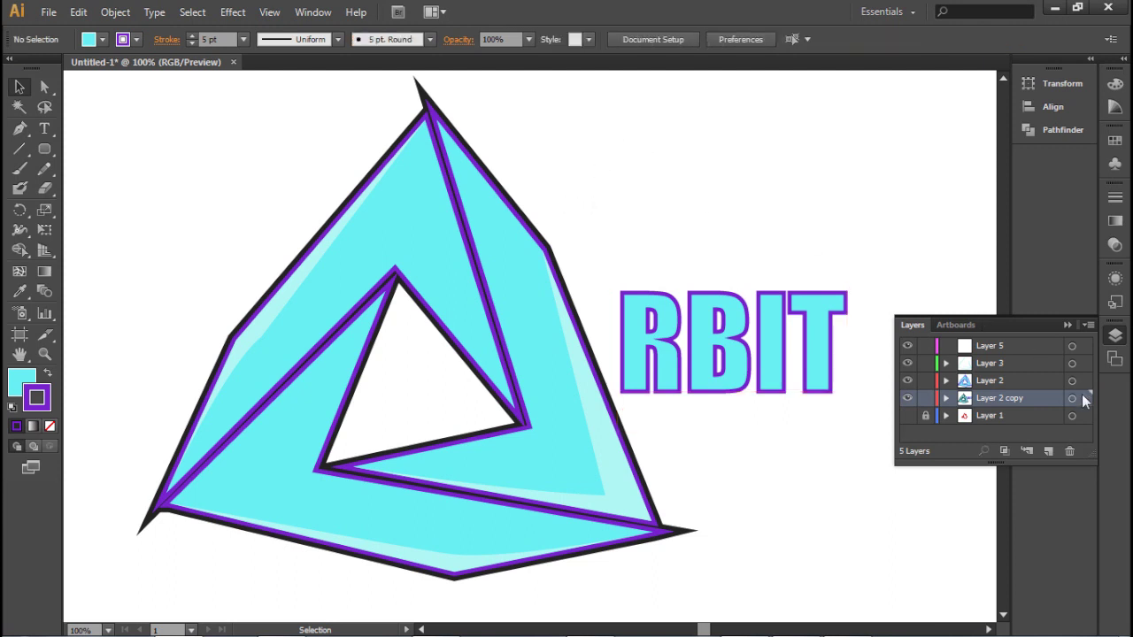
key("ctrl+z")
key("ctrl+z")
key("ctrl+z")
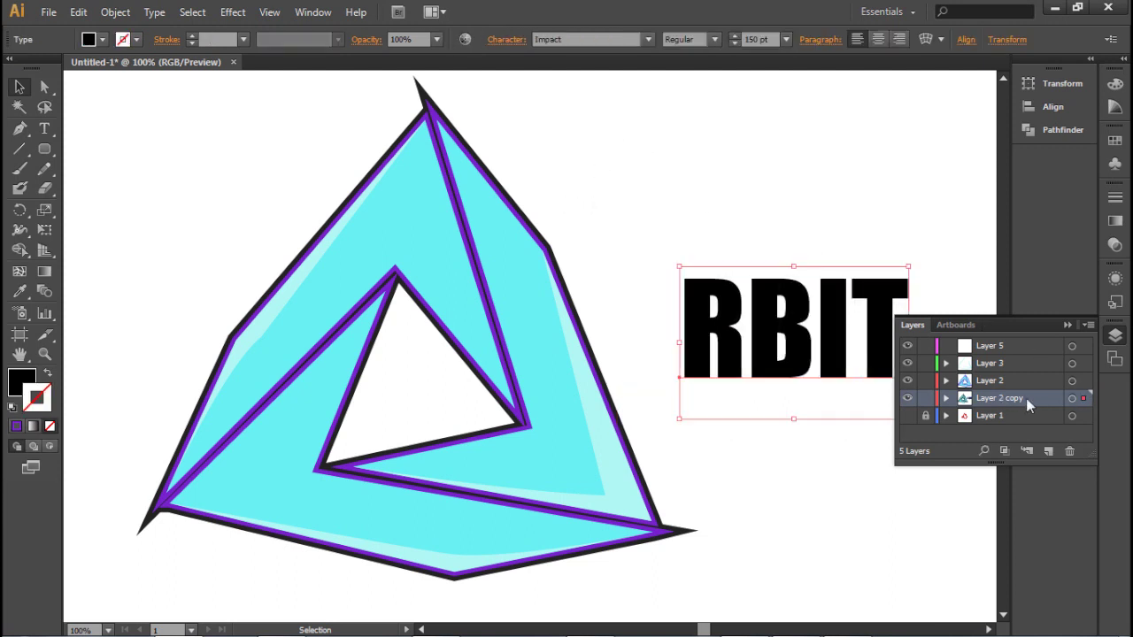
key("ctrl+z")
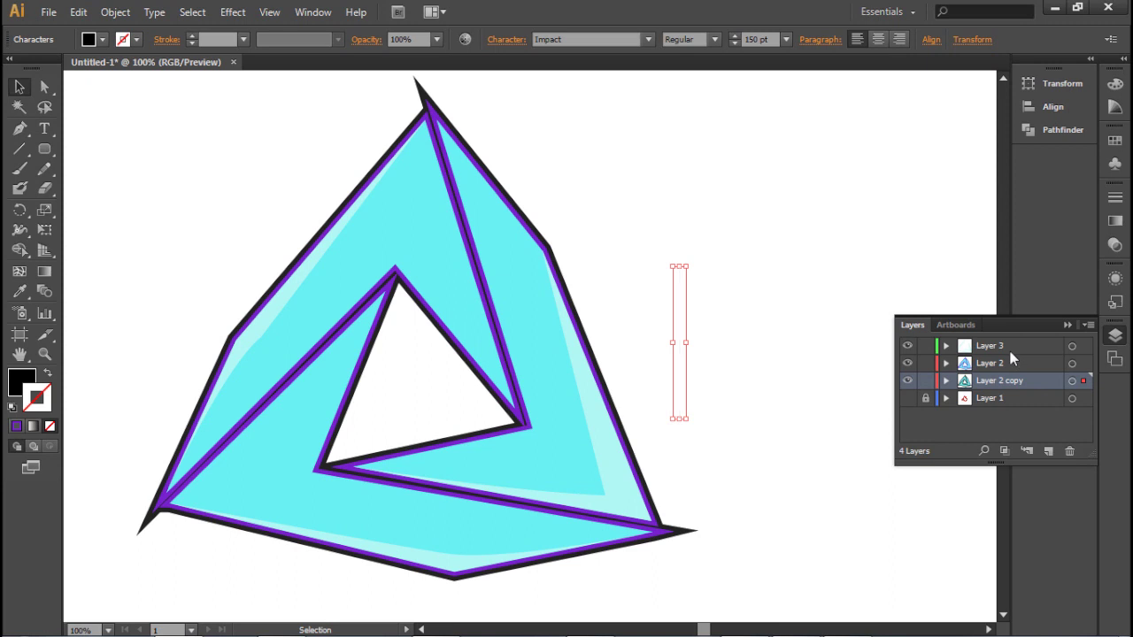
left_click(756, 286)
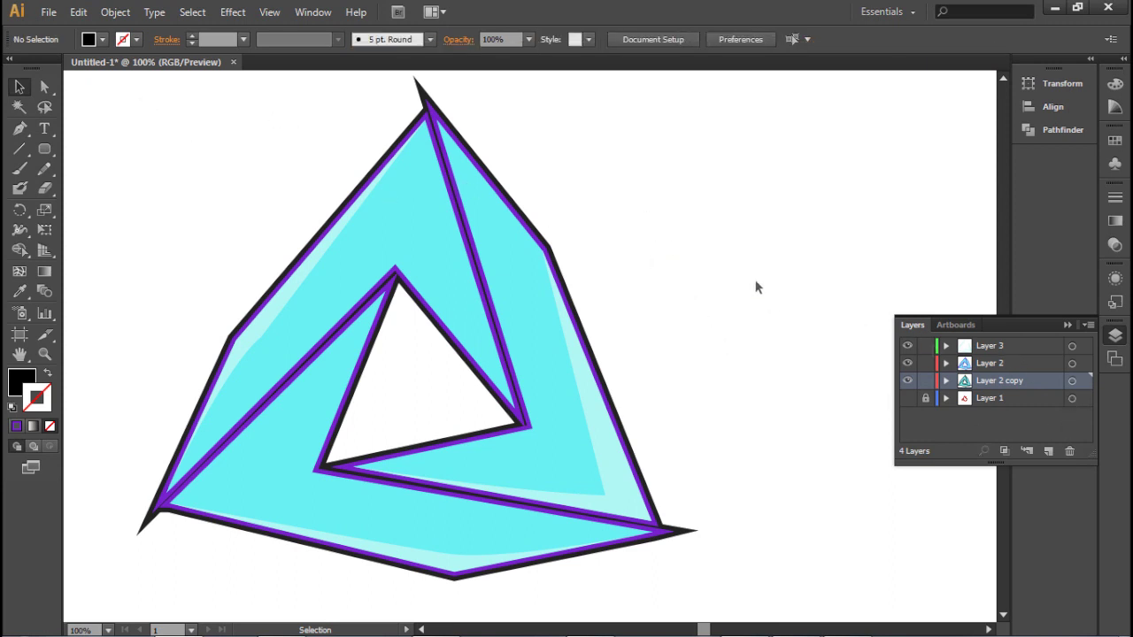
- Create a new layer above Layer 3 and add the text "RBIT" in Impact on it, right of the triangle
left_click(1047, 451)
key("t")
left_click(676, 357)
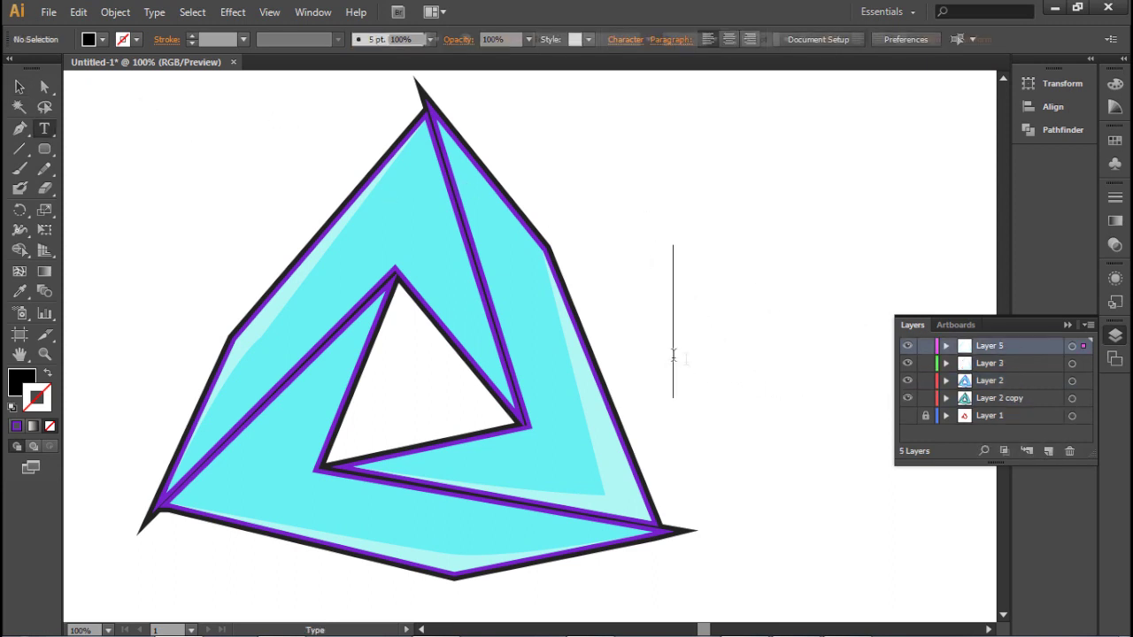
type("RBIT")
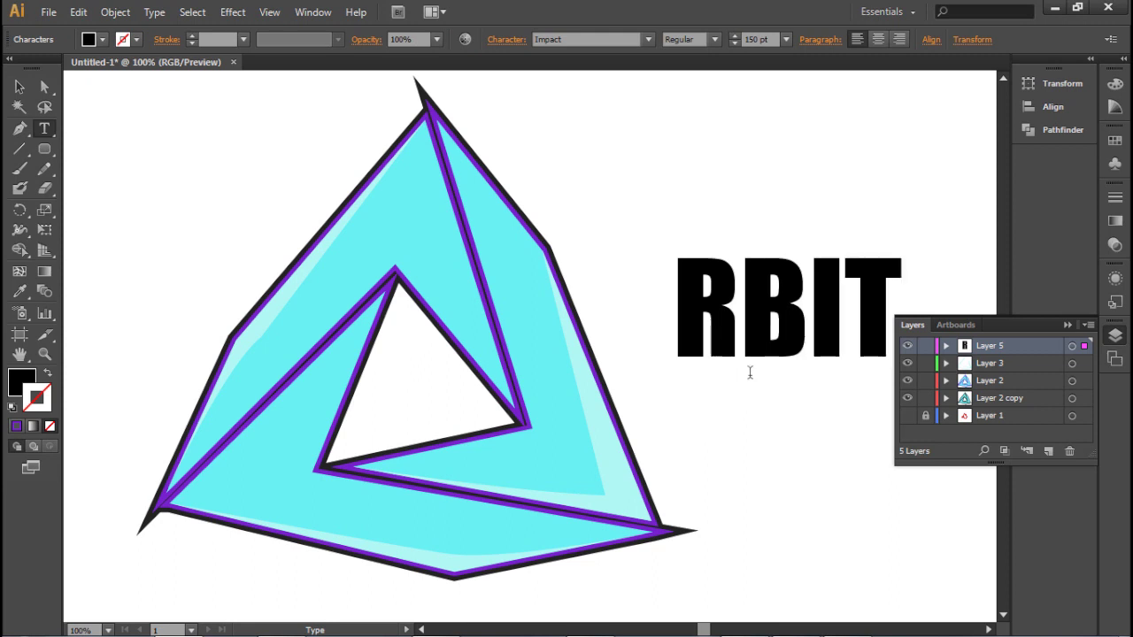
- Move the RBIT text close to the triangle's right edge and give it the triangle's cyan fill and 5 pt purple stroke with the Eyedropper
left_click(19, 86)
key("ctrl+shift+a")
left_click_drag(729, 278, 678, 316)
left_click(20, 292)
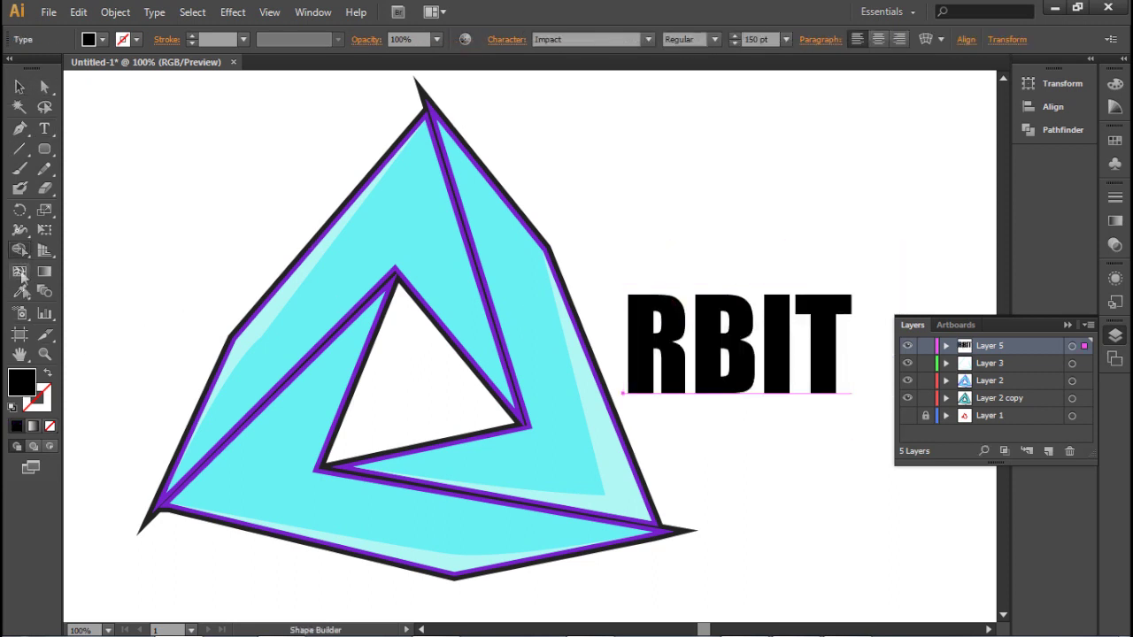
left_click(329, 255)
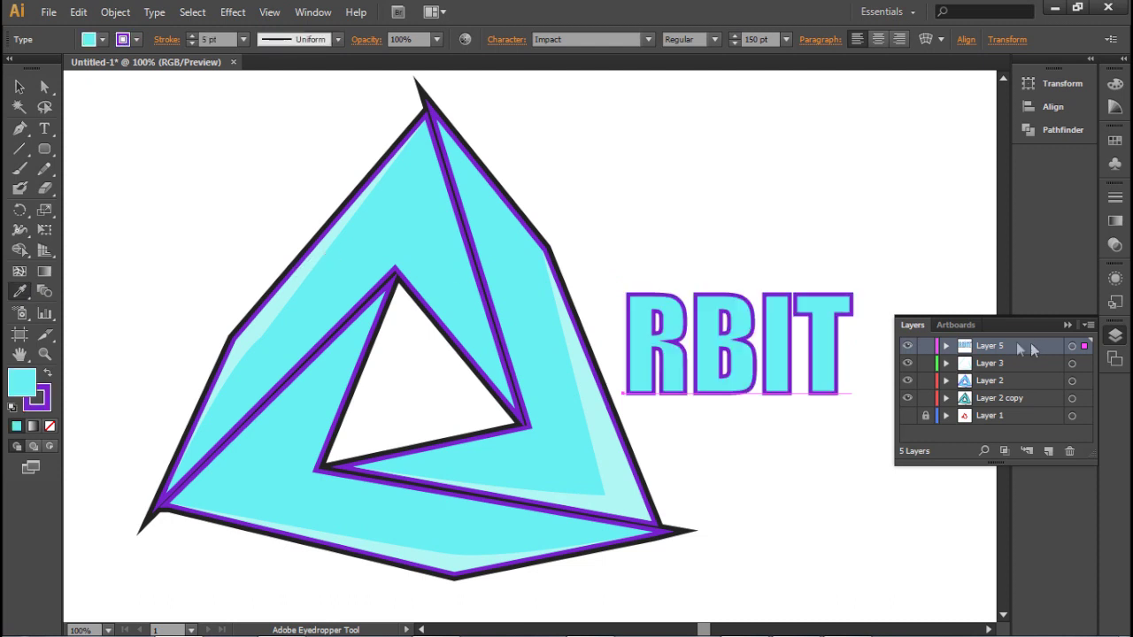
left_click(20, 86)
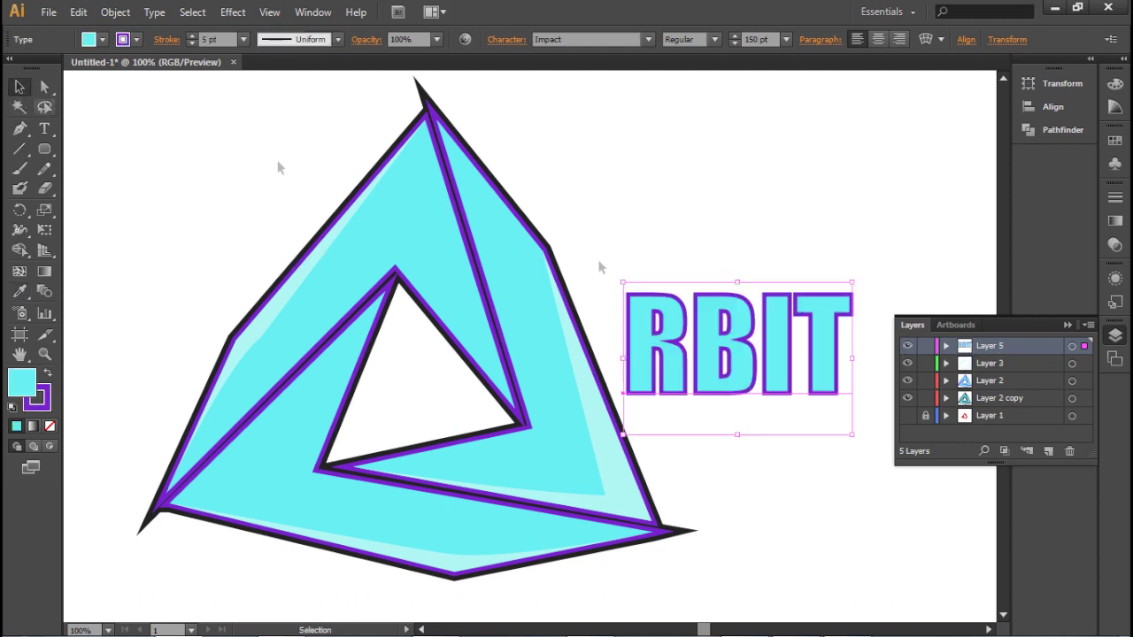
- Try sampling the dark outline from the triangle's lower-left tip onto the Layer 5 text, and undo it
left_click(20, 291)
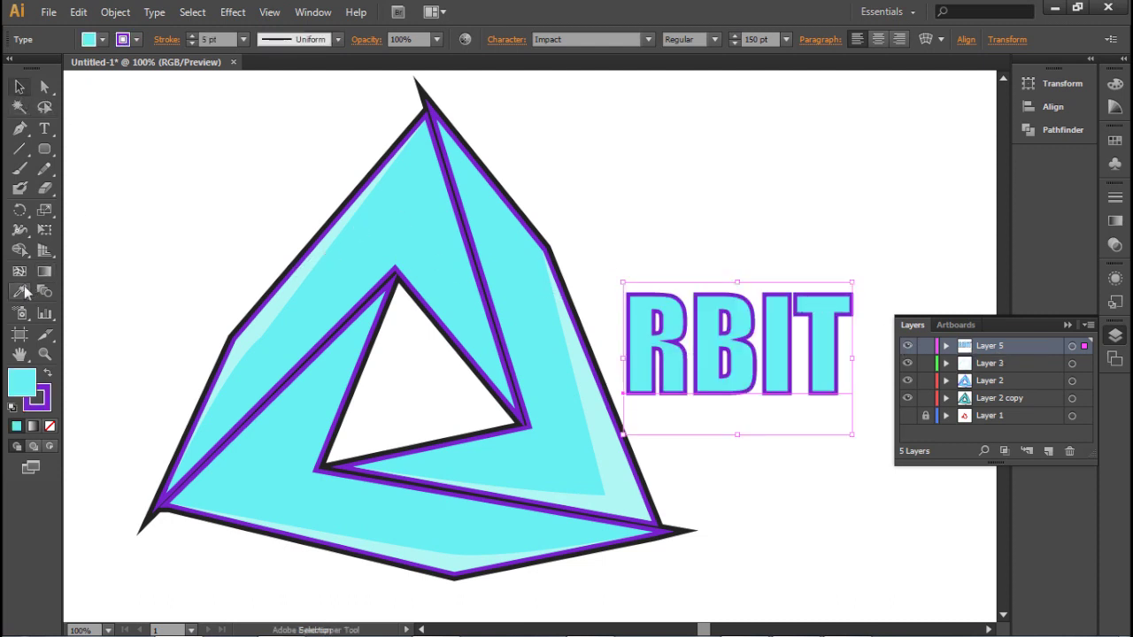
left_click(141, 528)
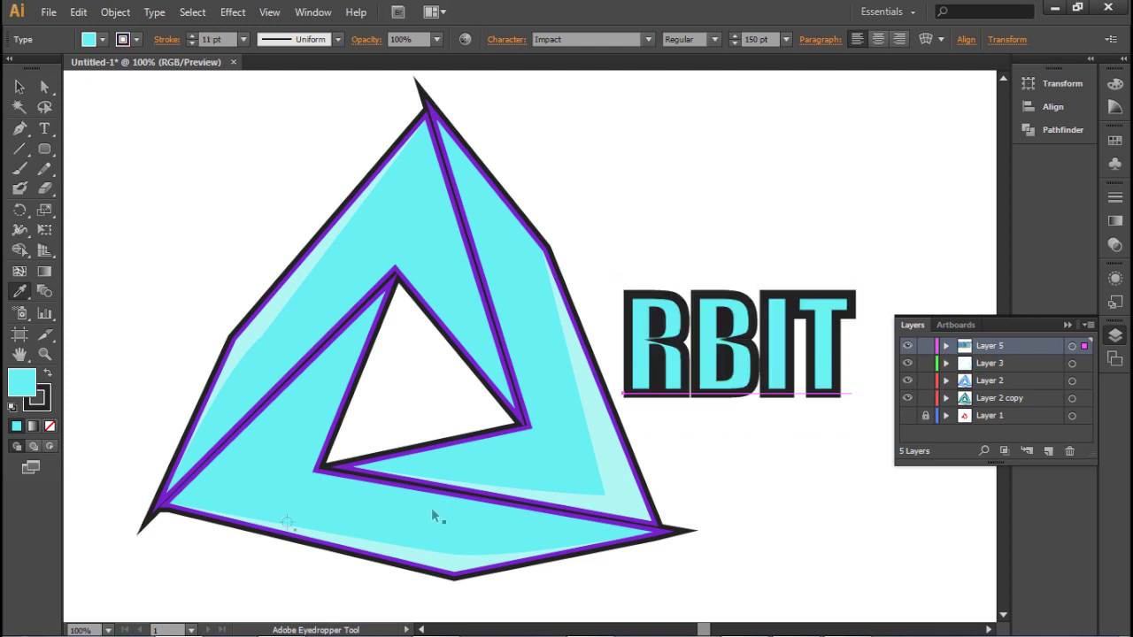
key("ctrl+z")
left_click(19, 86)
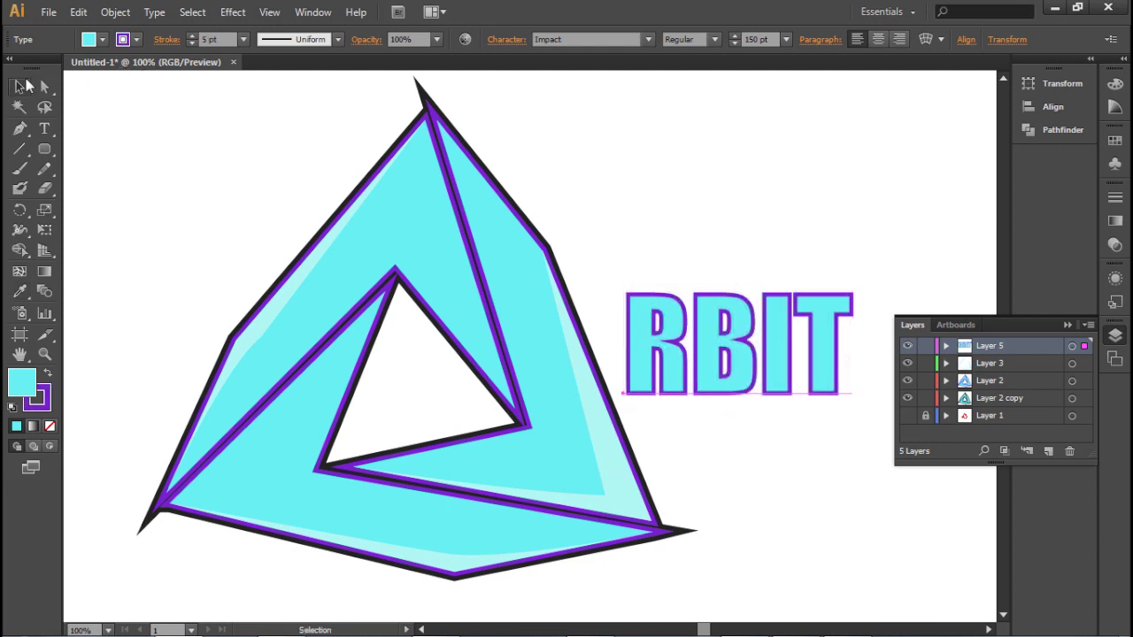
- Duplicate Layer 5 beneath the original and apply the triangle's dark outer outline to the copied text with the Eyedropper
left_click_drag(1000, 346, 1018, 356)
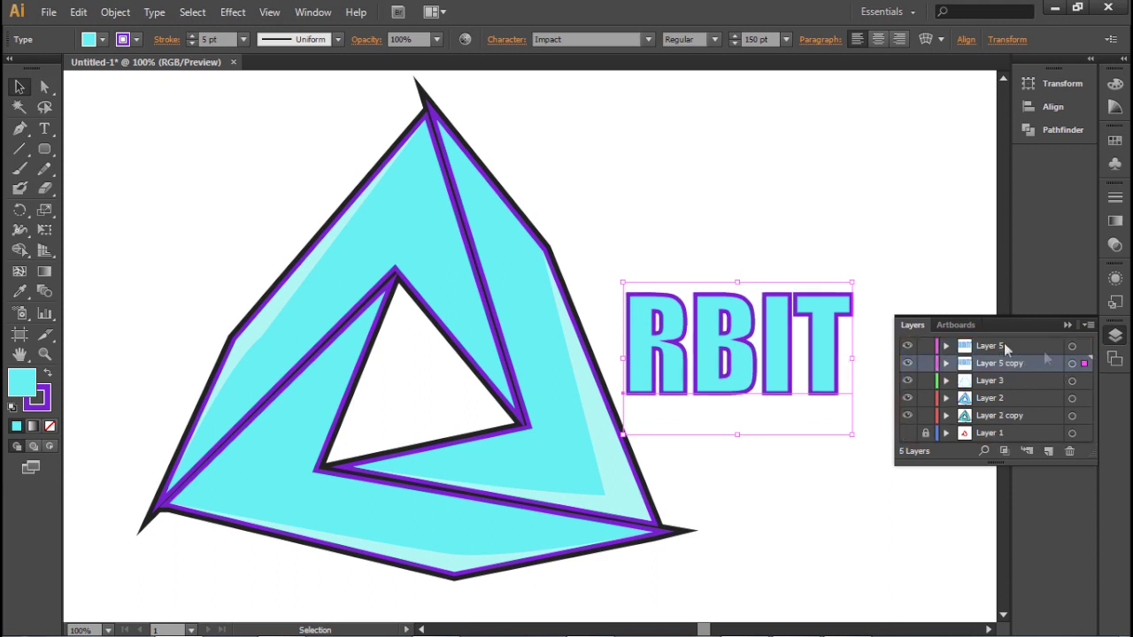
left_click(1071, 363)
left_click(20, 292)
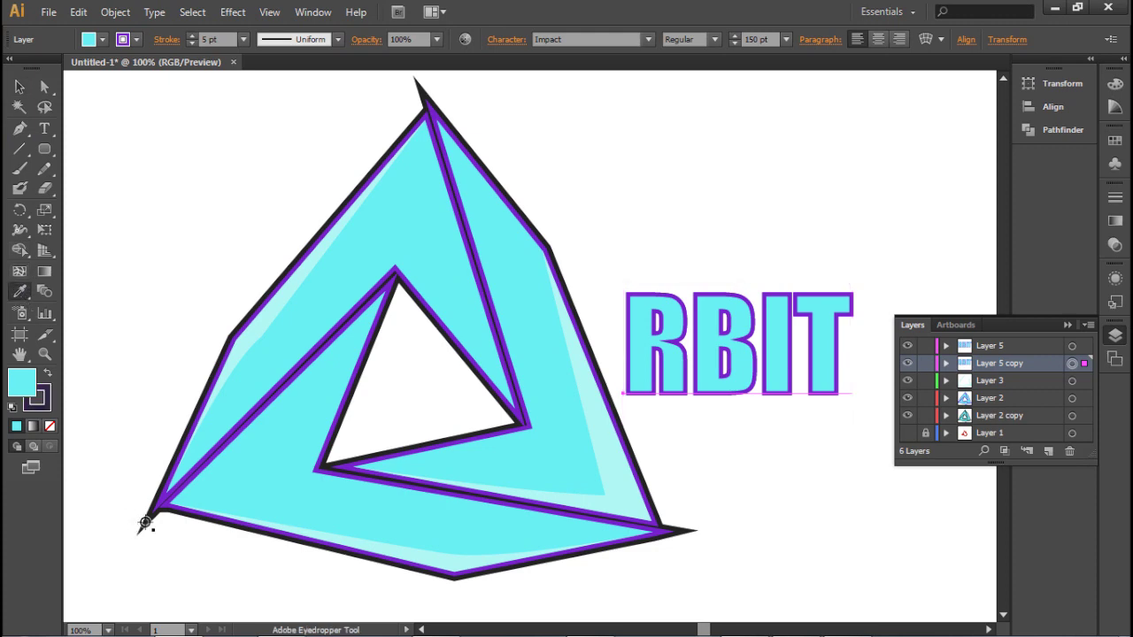
left_click(144, 524)
left_click(19, 87)
left_click(492, 173)
left_click(768, 170)
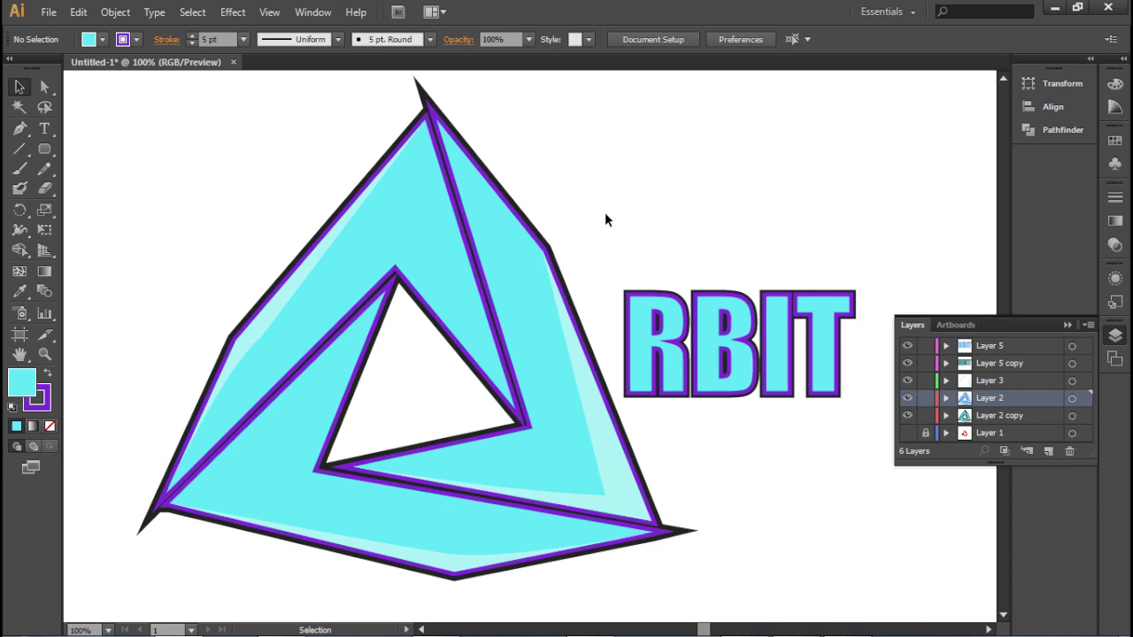
- Select the triangle and both RBIT text copies, and move them together slightly to the right on the artboard
scroll(604, 211, "down", 1)
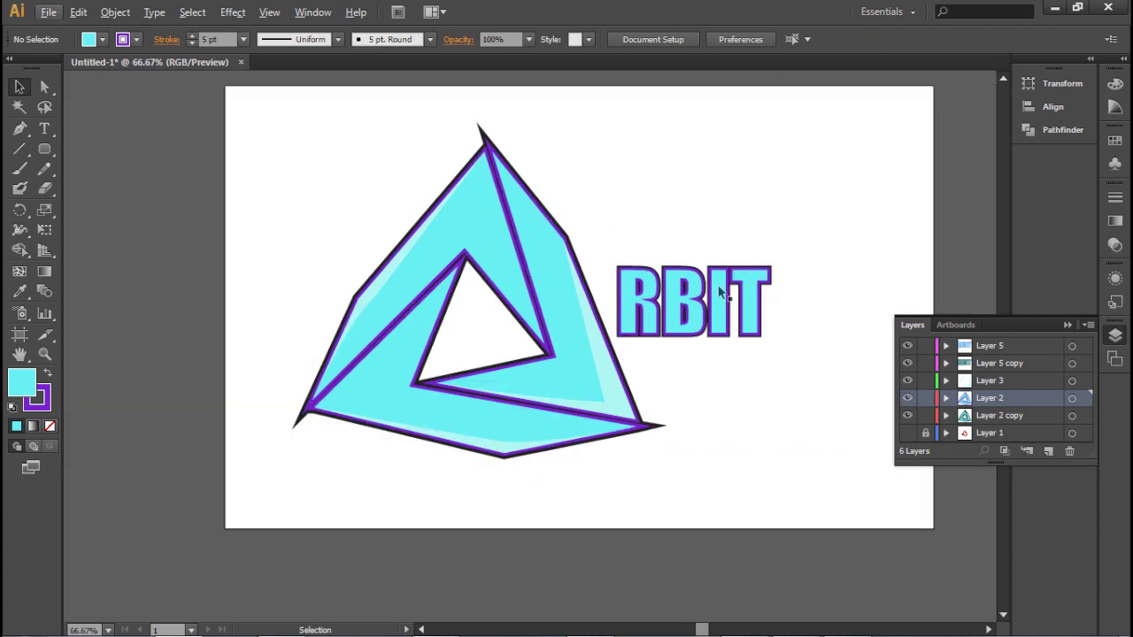
left_click(647, 286)
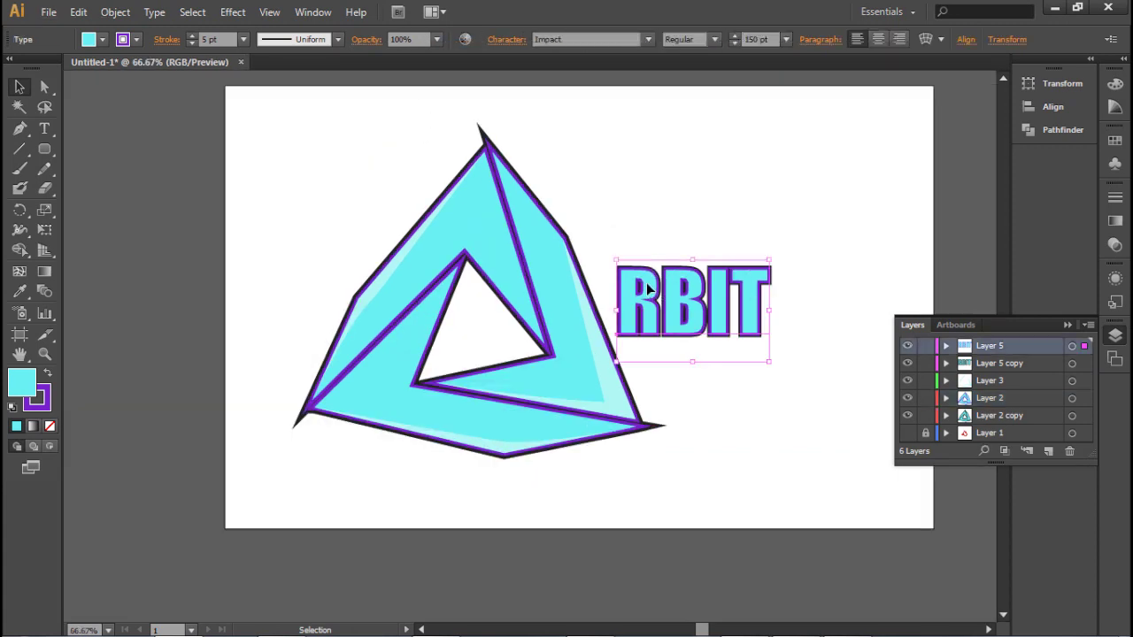
left_click(1025, 362, "shift")
left_click_drag(258, 120, 837, 475)
left_click_drag(579, 268, 680, 252)
left_click(683, 213)
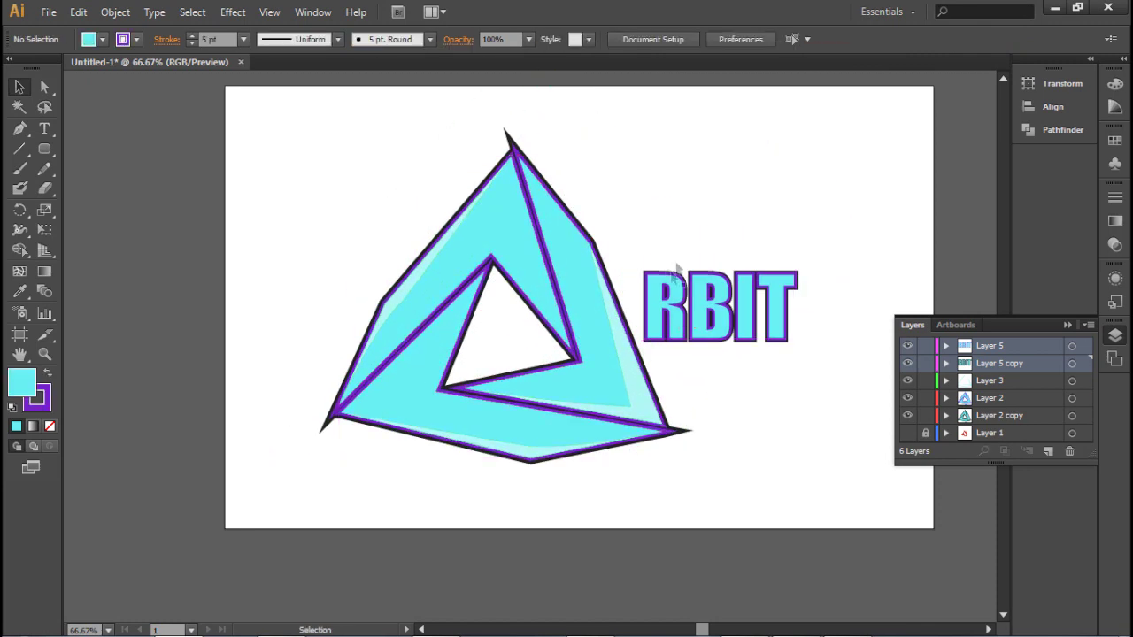
scroll(741, 344, "up", 1)
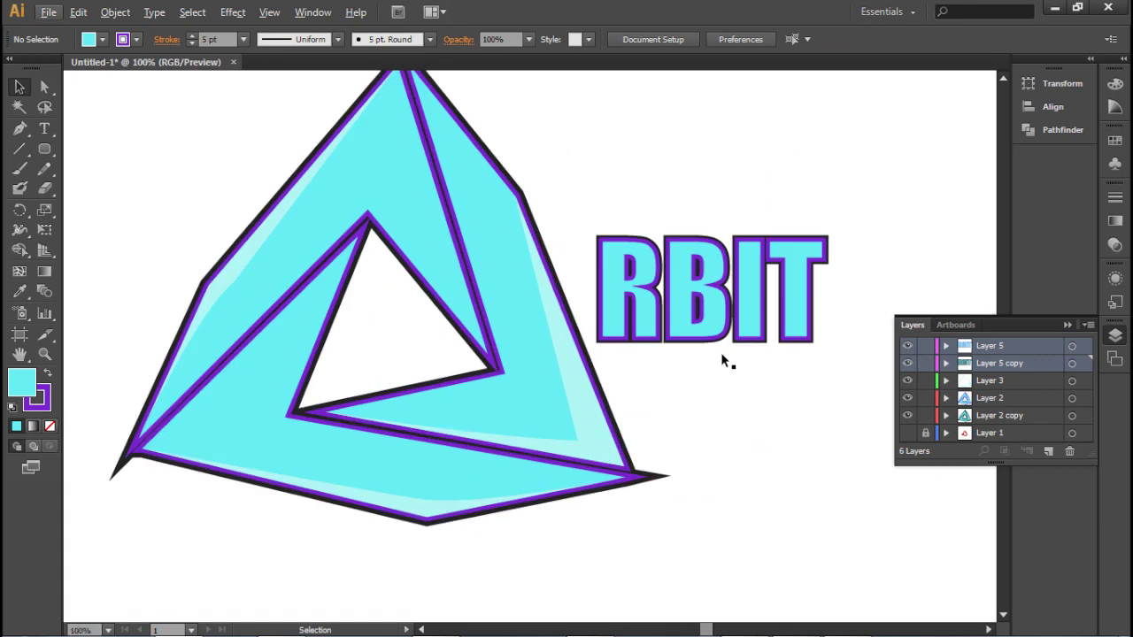
scroll(695, 372, "down", 1)
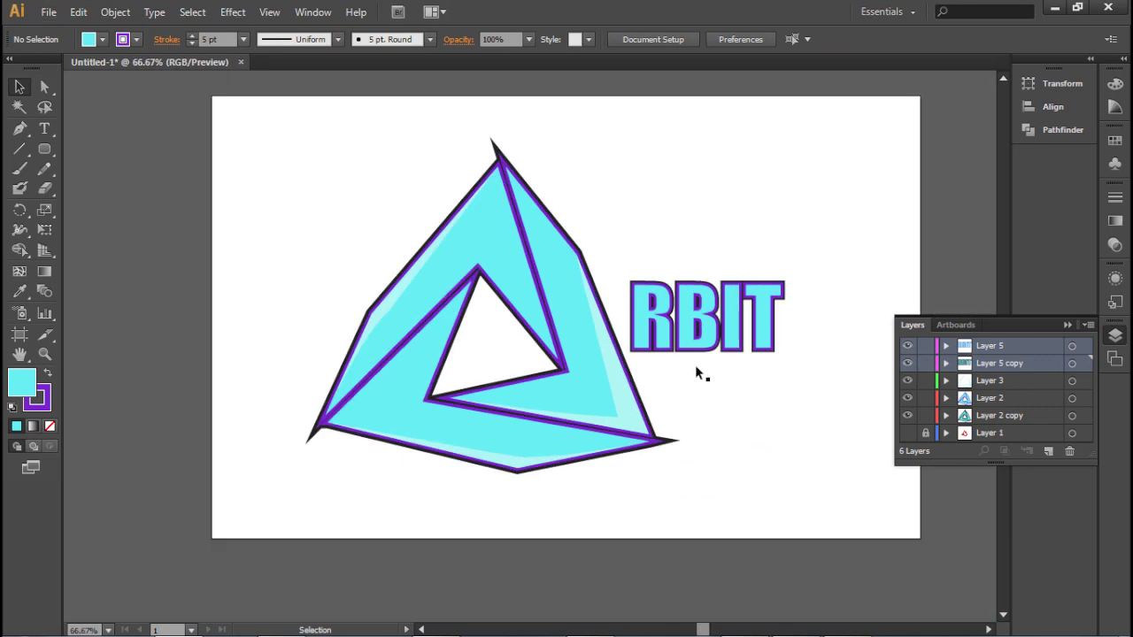